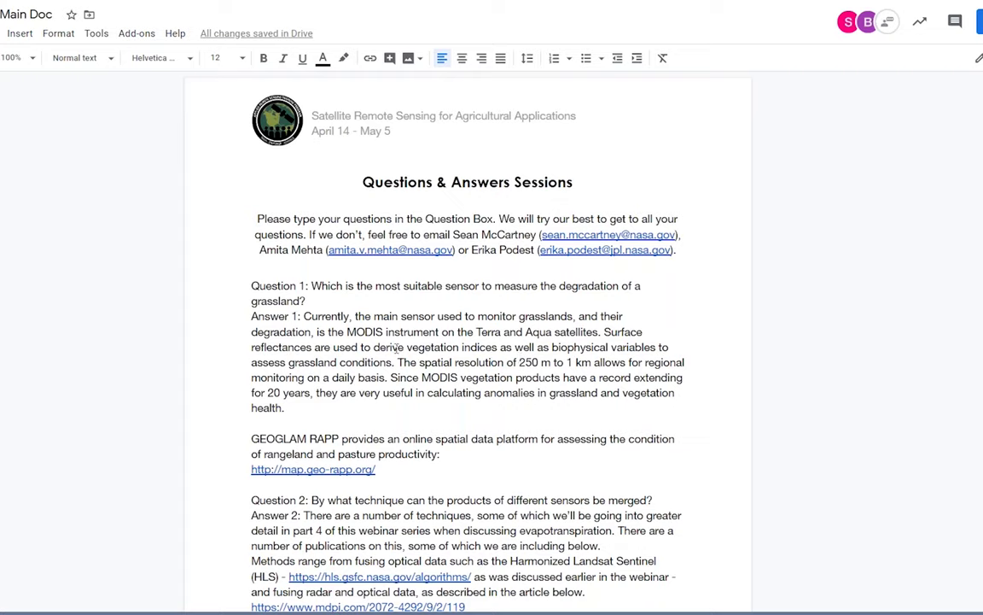
Read through questions 1 to 5 and their answers, following the text in the Q&A document
left_click_drag(305, 301, 340, 304)
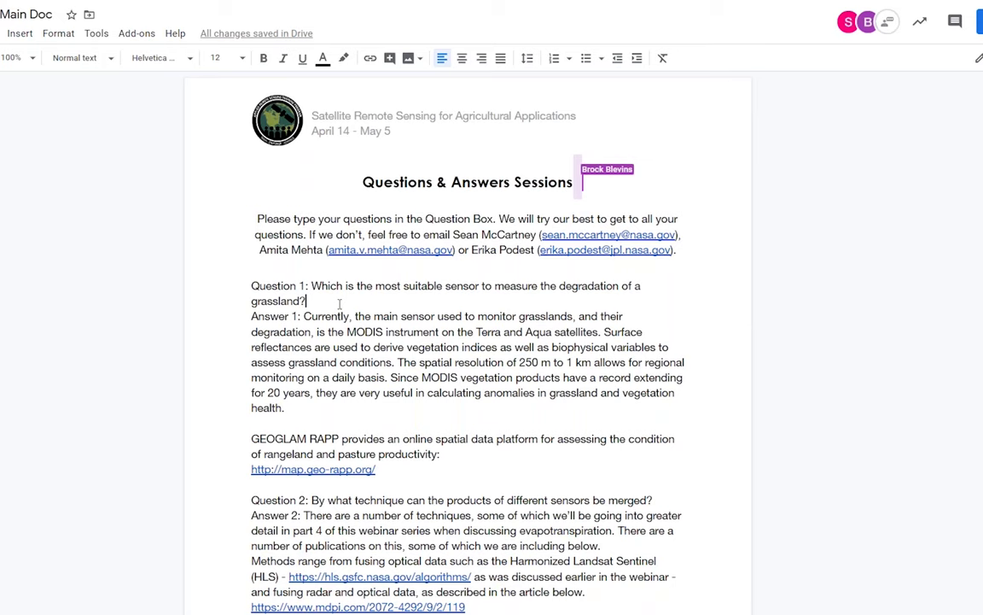
scroll(340, 304, "down", 1)
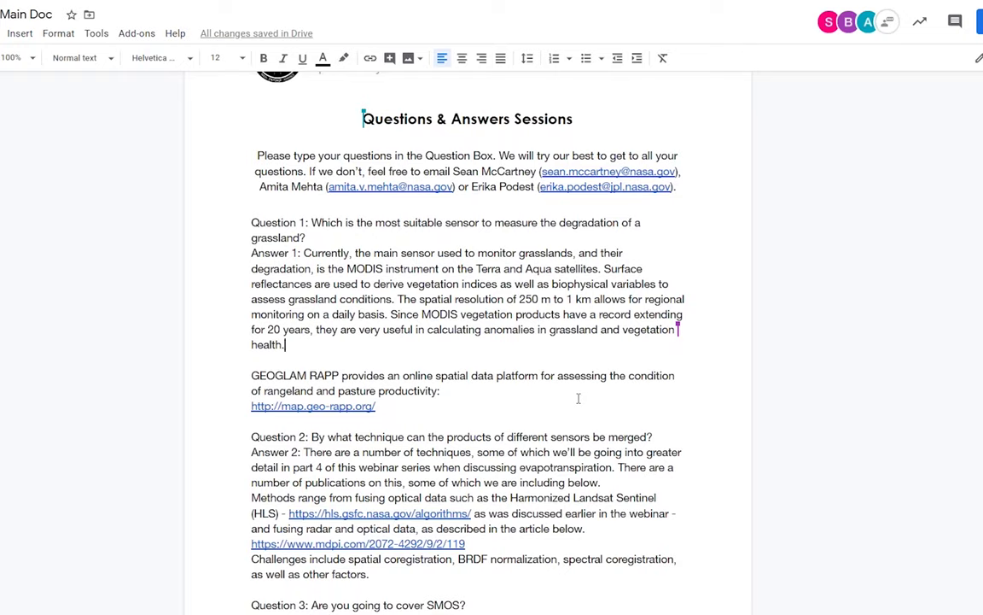
left_click(413, 407)
scroll(414, 407, "down", 5)
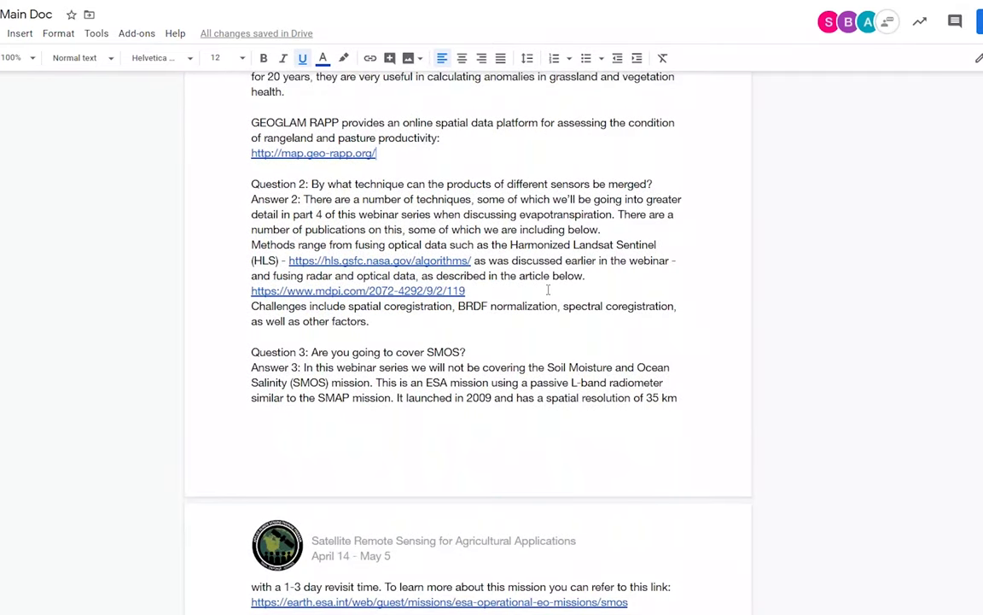
left_click(671, 185)
key("Down")
key("Down")
key("Down")
key("Down")
key("Down")
key("Down")
key("Down")
key("Down")
key("Down")
key("Down")
key("Down")
scroll(525, 346, "down", 3)
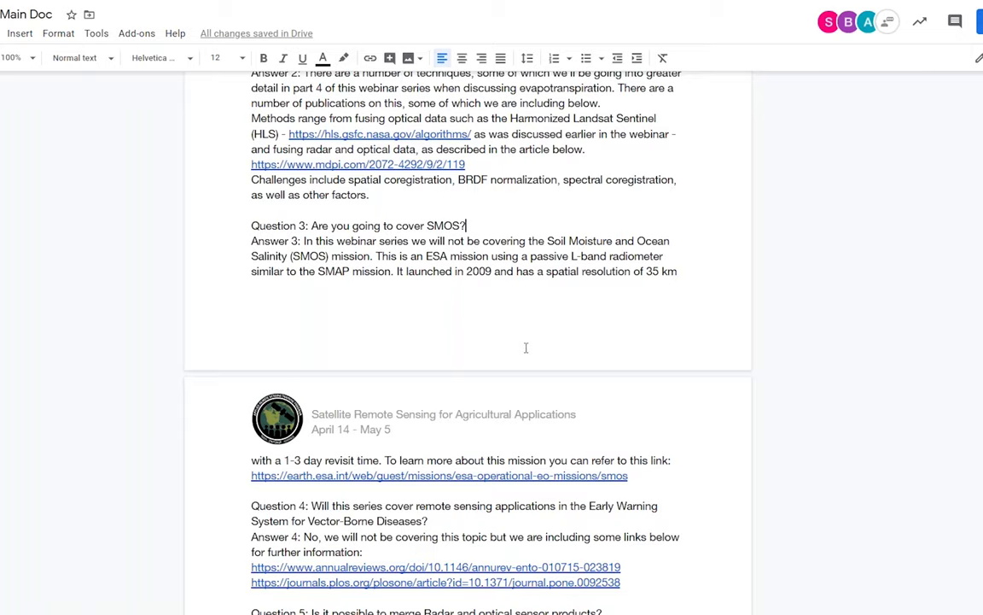
scroll(526, 347, "down", 4)
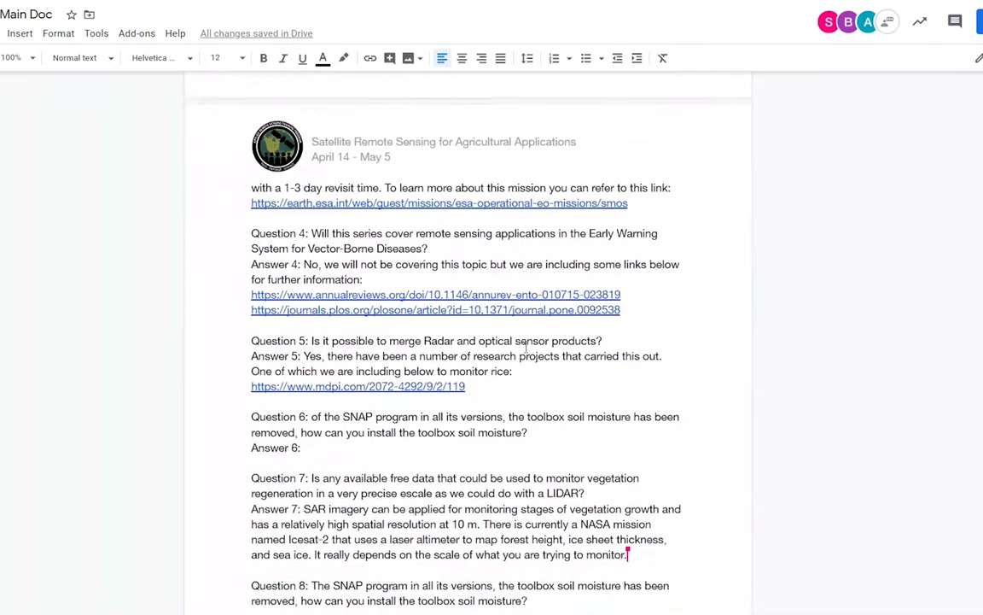
left_click(666, 312)
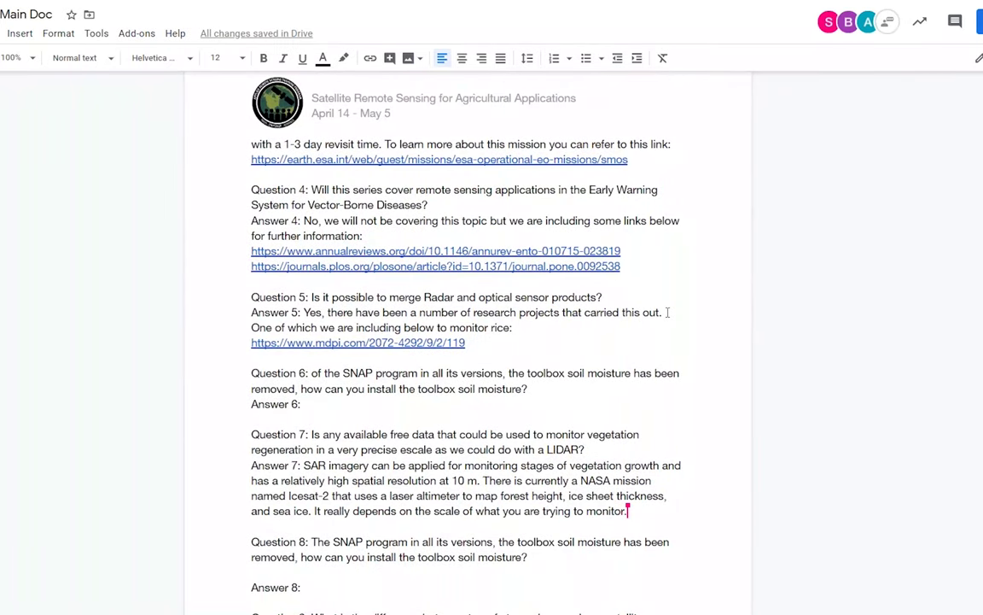
scroll(668, 312, "down", 1)
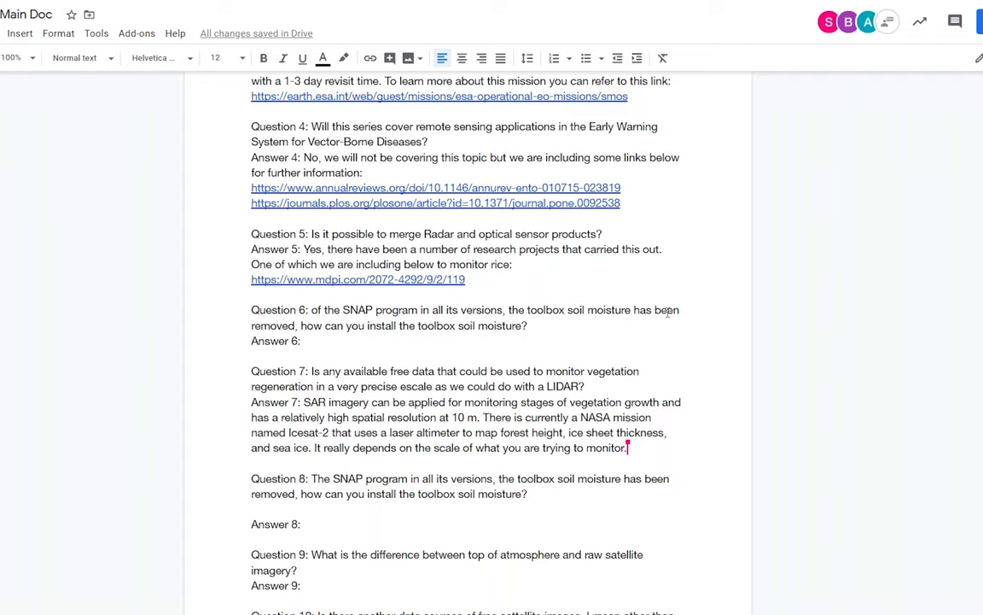
Fill in Answer 6 with "I cannot answer this right away. We will take a look at it."
left_click(320, 343)
scroll(321, 343, "down", 1)
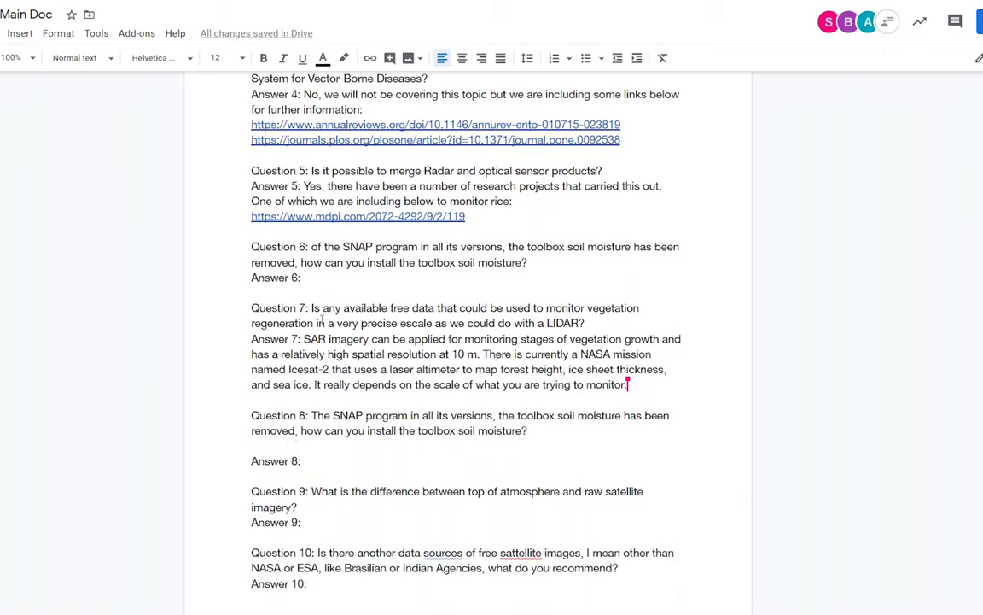
scroll(319, 276, "down", 1)
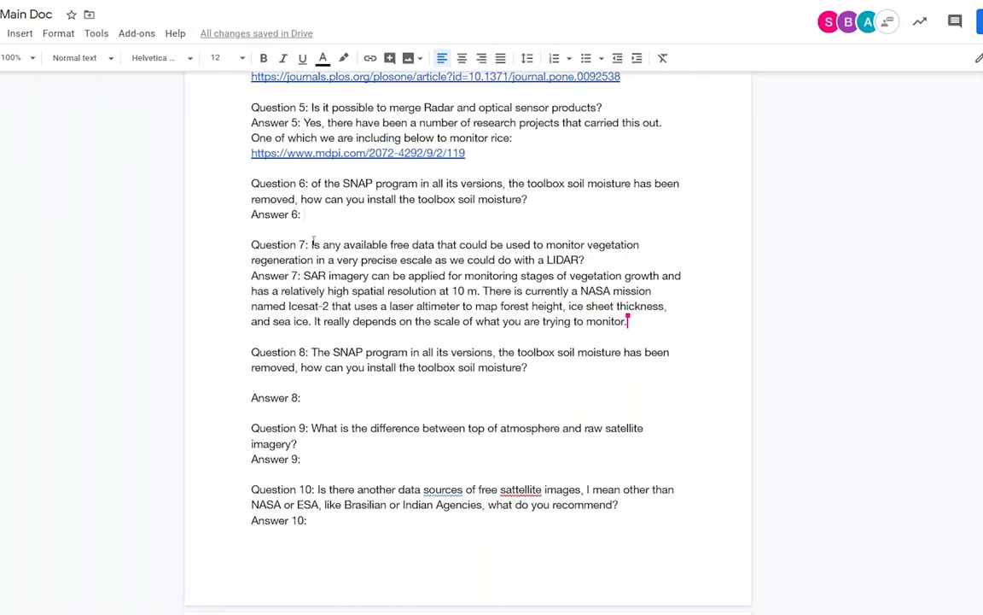
type("I")
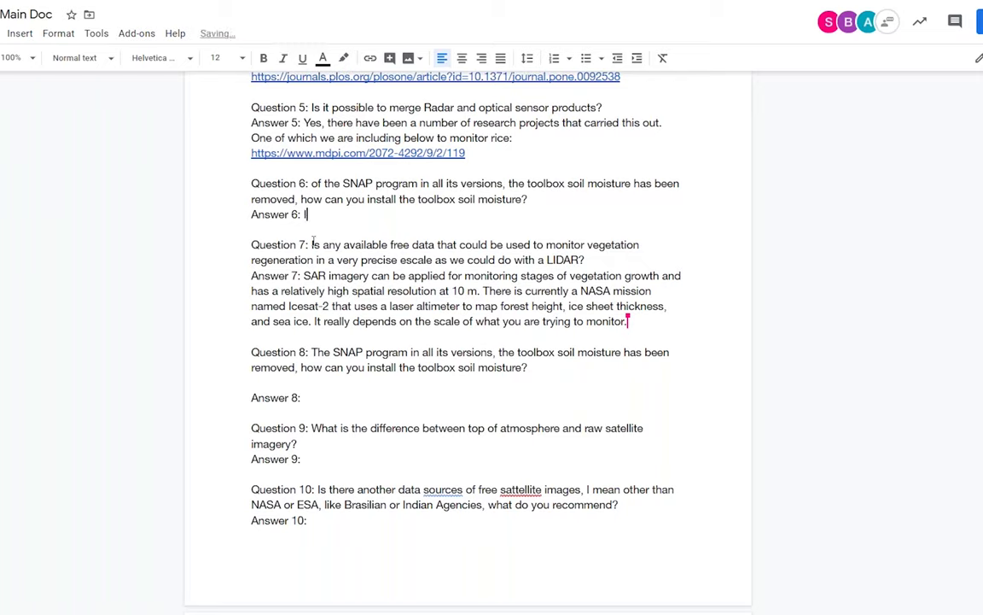
type(" cannot answer")
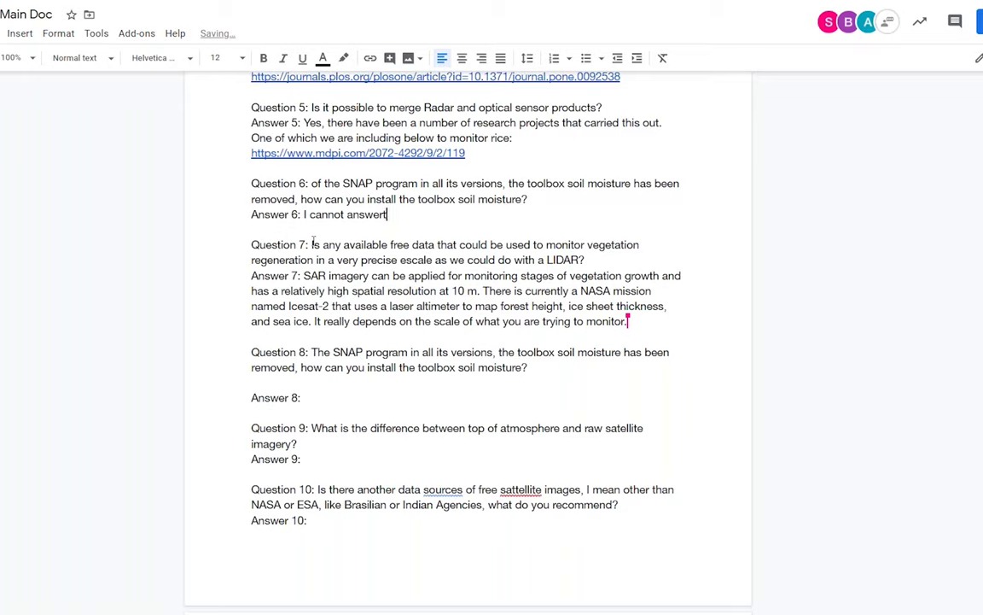
type(" this right away")
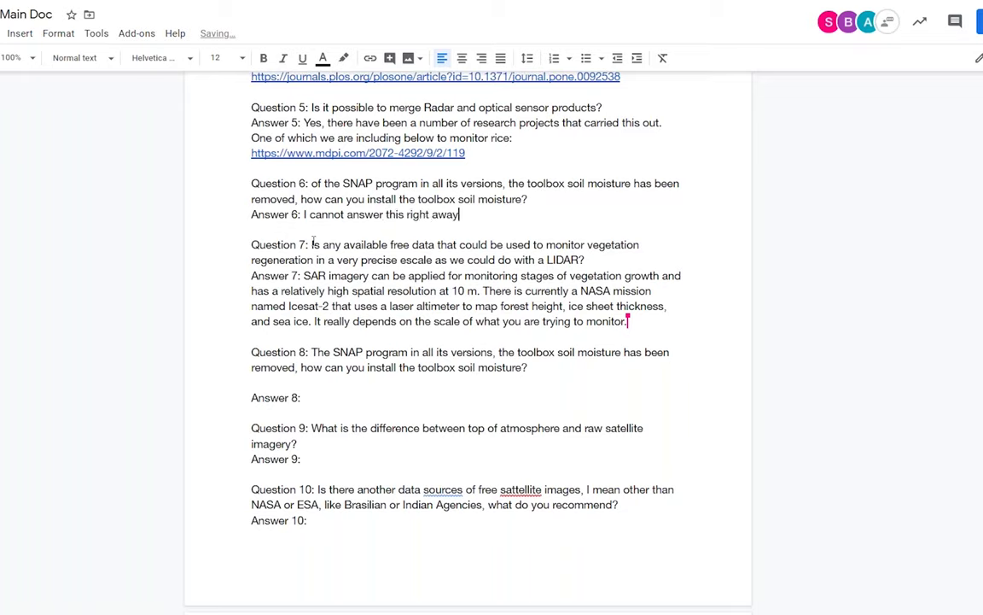
type(". We will a")
key("BackSpace")
type("take a ")
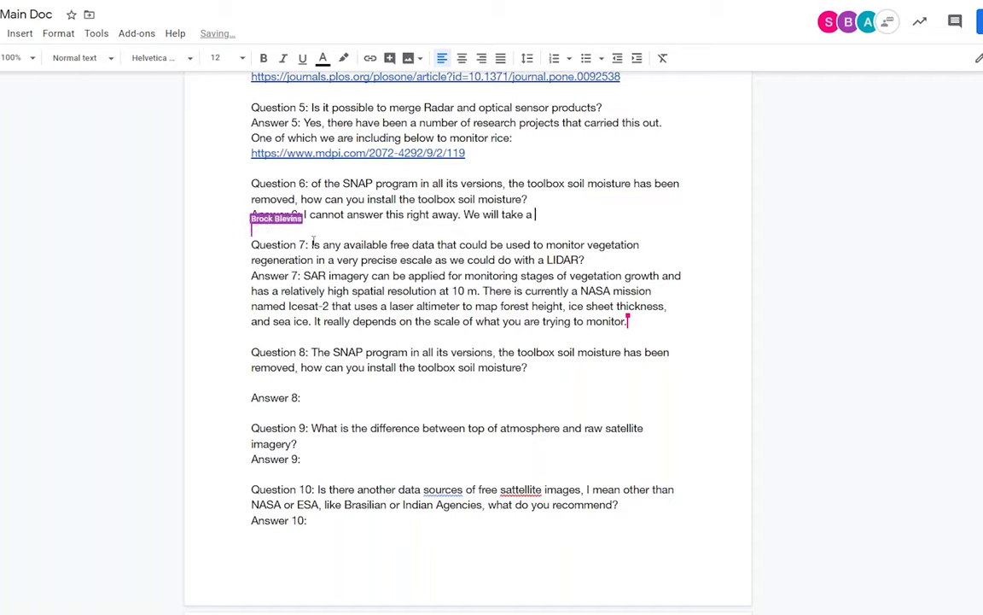
type("look at it.")
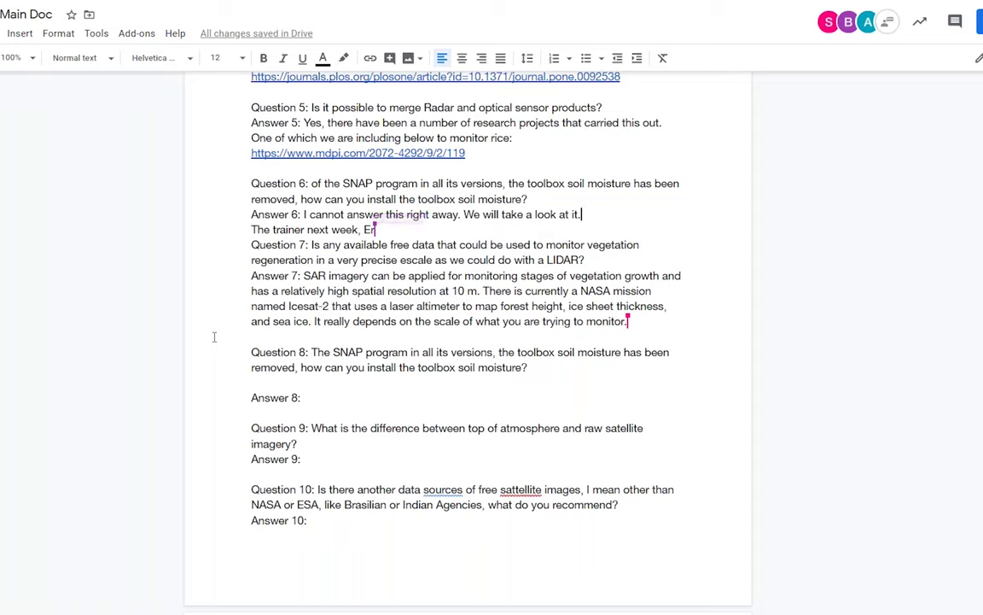
Remove the blank line between Question 8 and the Answer 8 label
left_click(278, 384)
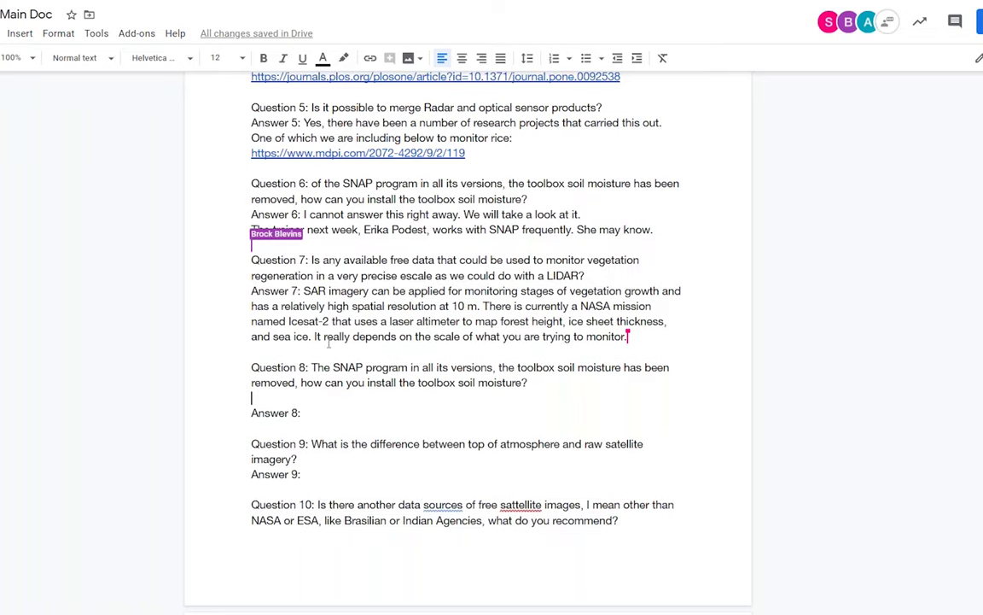
scroll(325, 350, "down", 1)
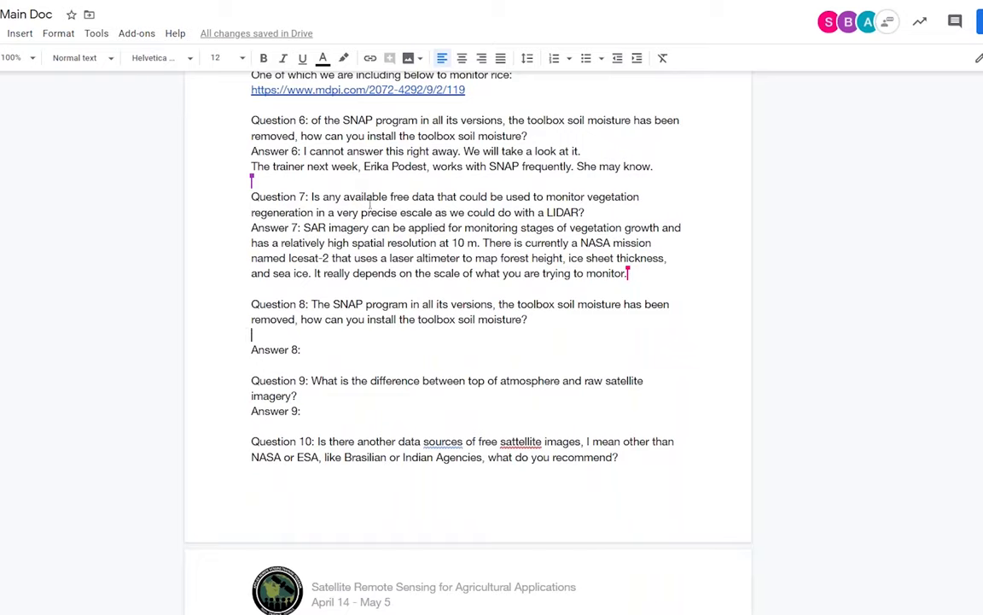
key("BackSpace")
Fill in Answer 8 with "This question has been covered."
left_click(312, 333)
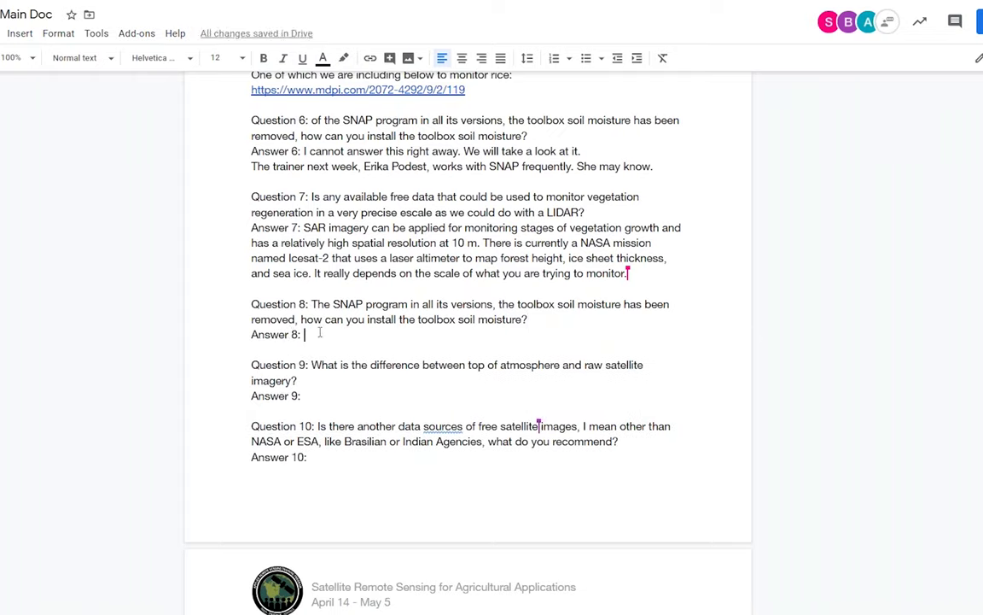
type("T")
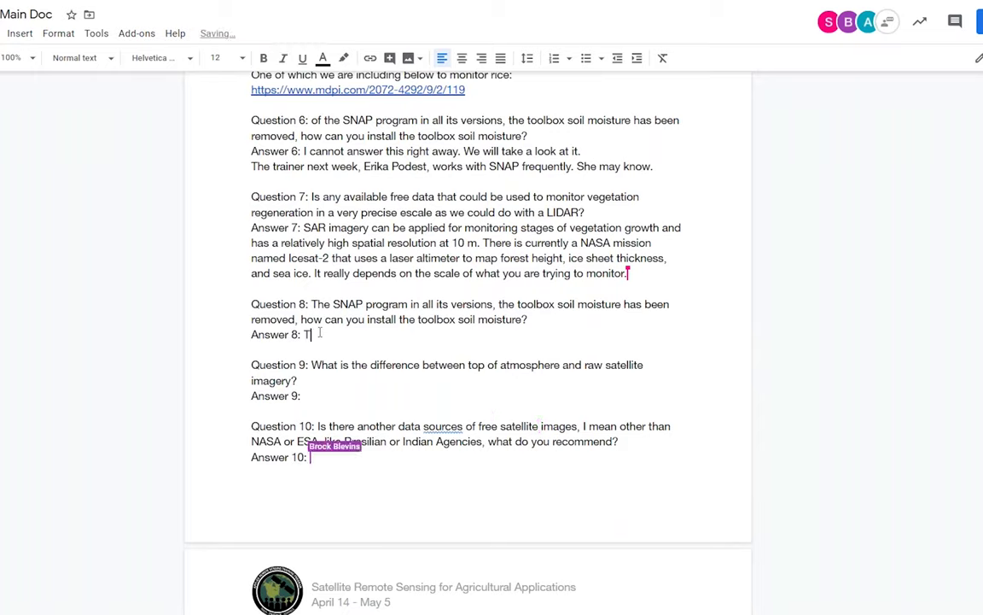
type("his qu")
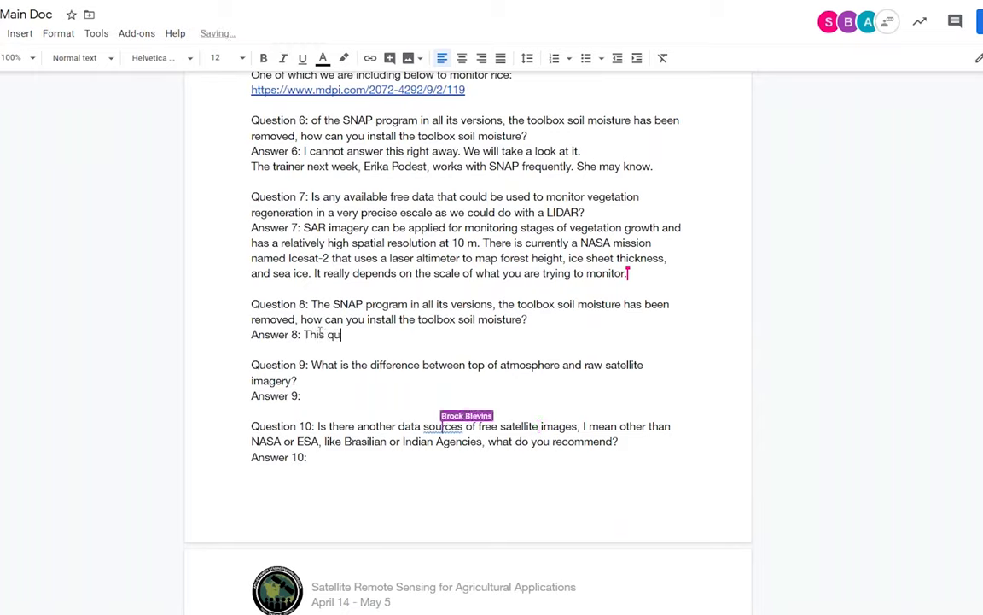
type("estion has ")
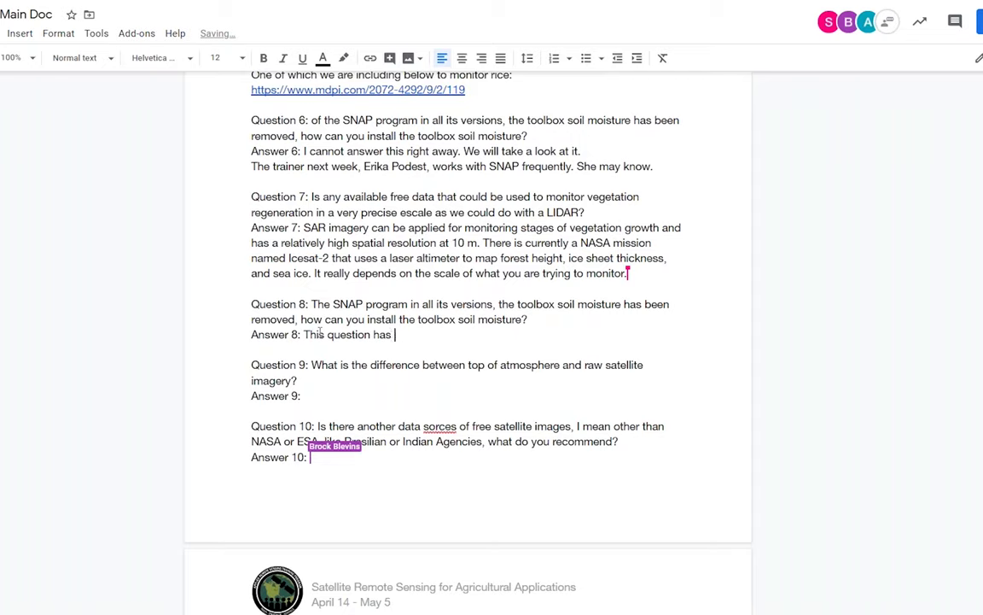
type("been ")
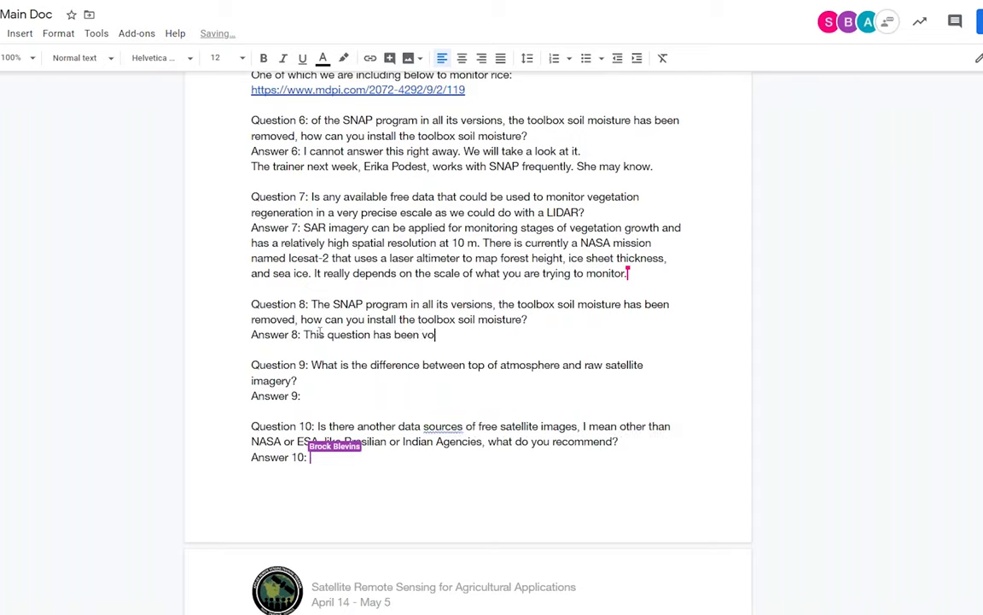
type("covered")
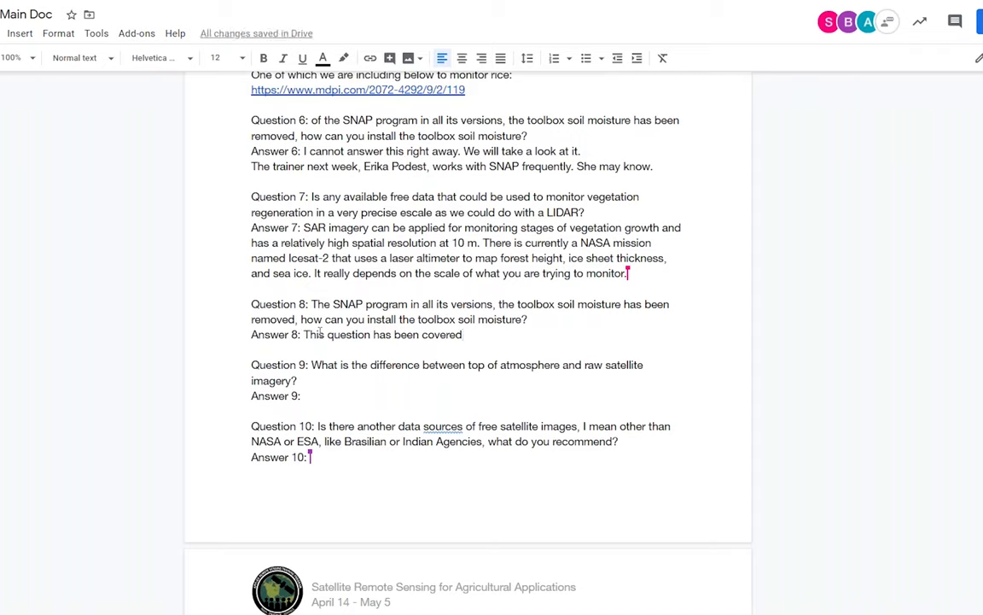
type(".")
Fill in Answer 9 with "TOA correctance has been corrected radiometrically. Raw satellite imagery has not had any corrections applied to it."
scroll(316, 390, "down", 1)
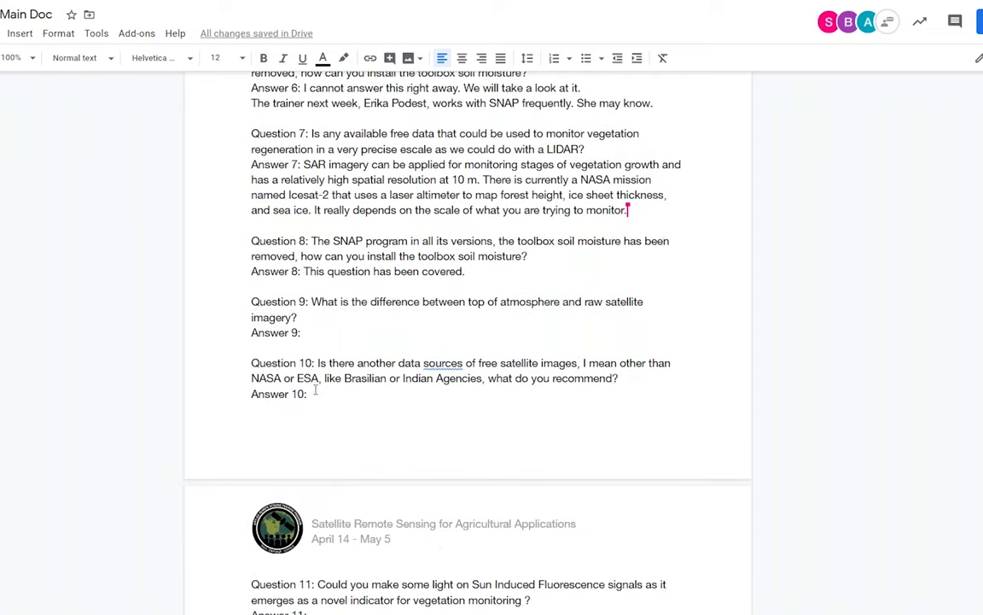
scroll(316, 390, "down", 2)
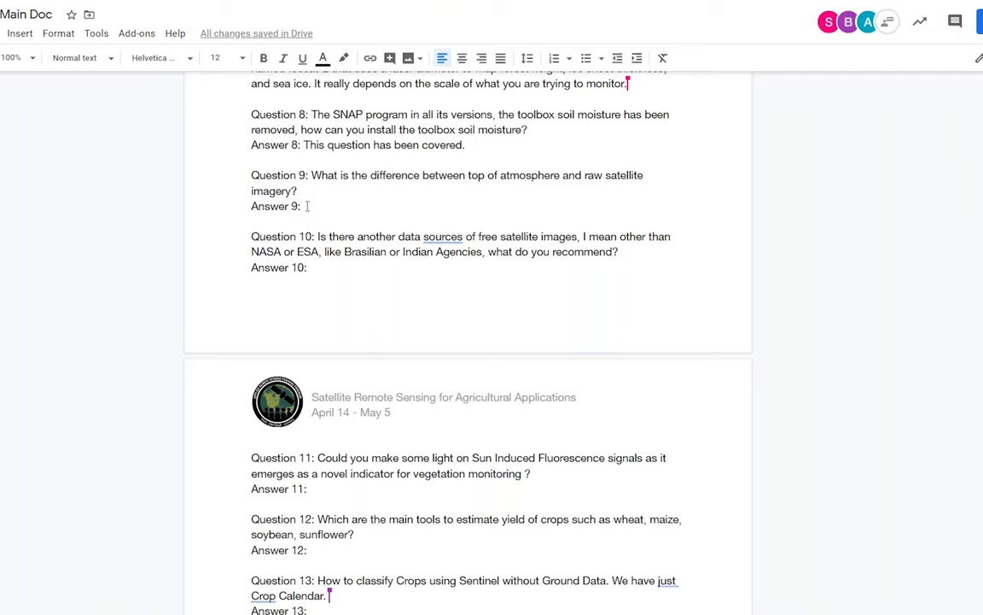
type("T")
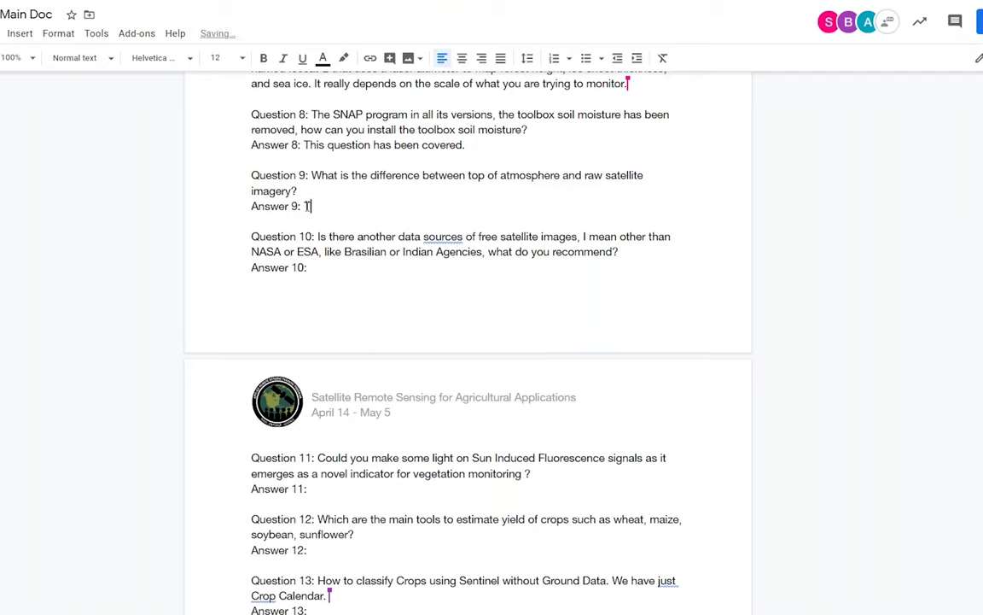
type("OA correctance ha")
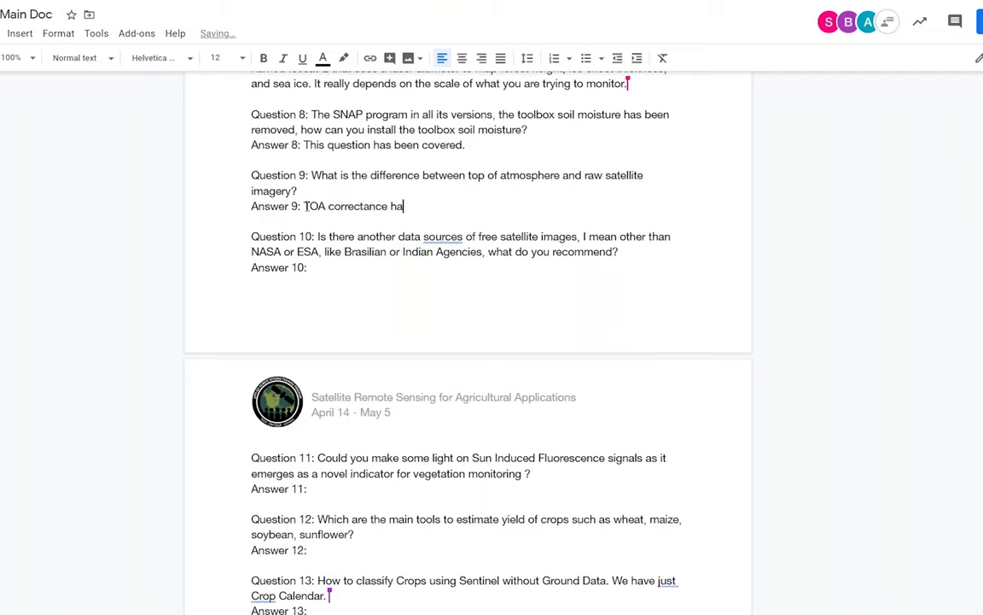
type("s been cor")
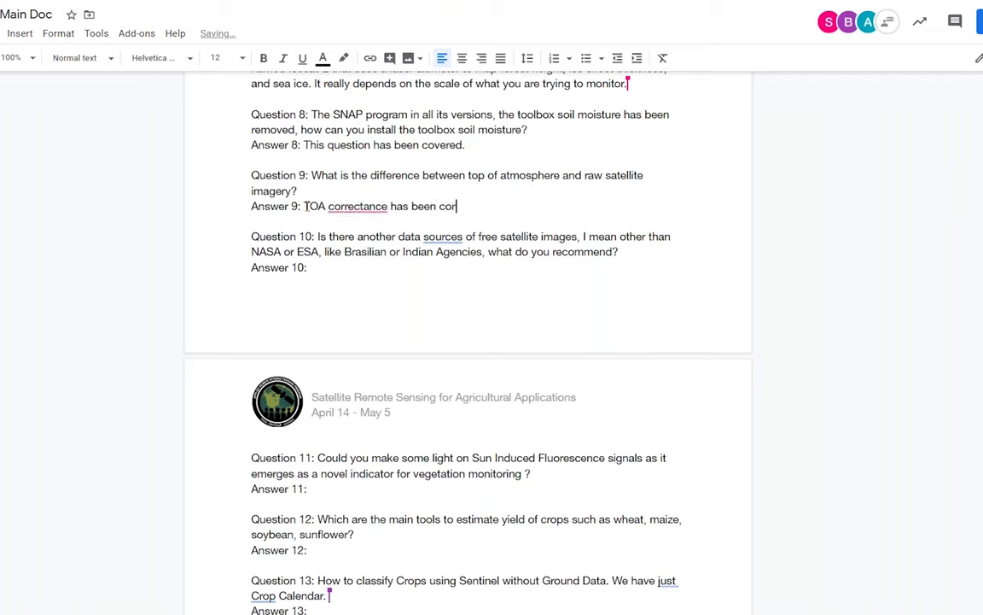
type("rected radiometrically")
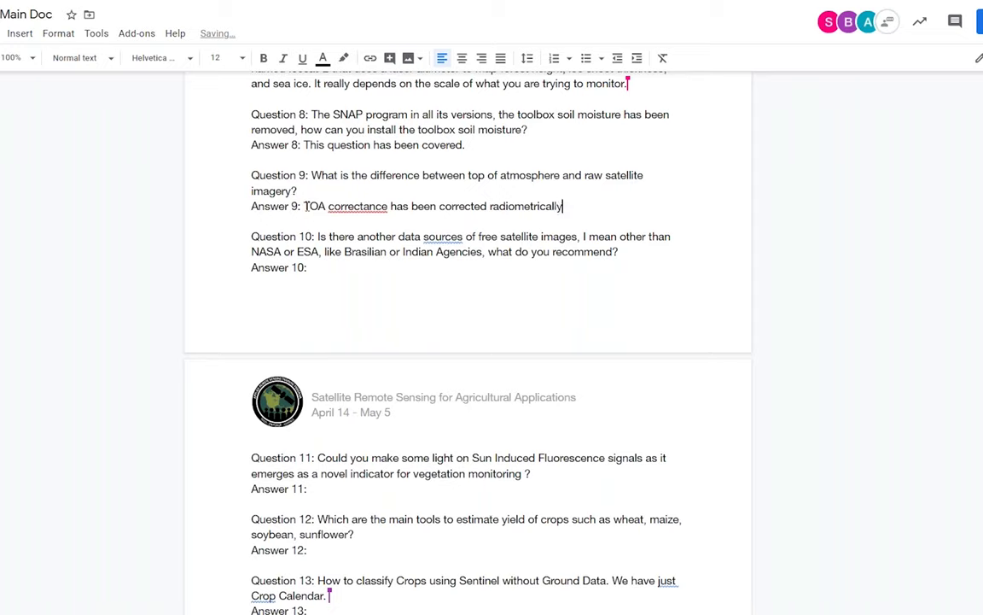
type(". Raw satellite imager")
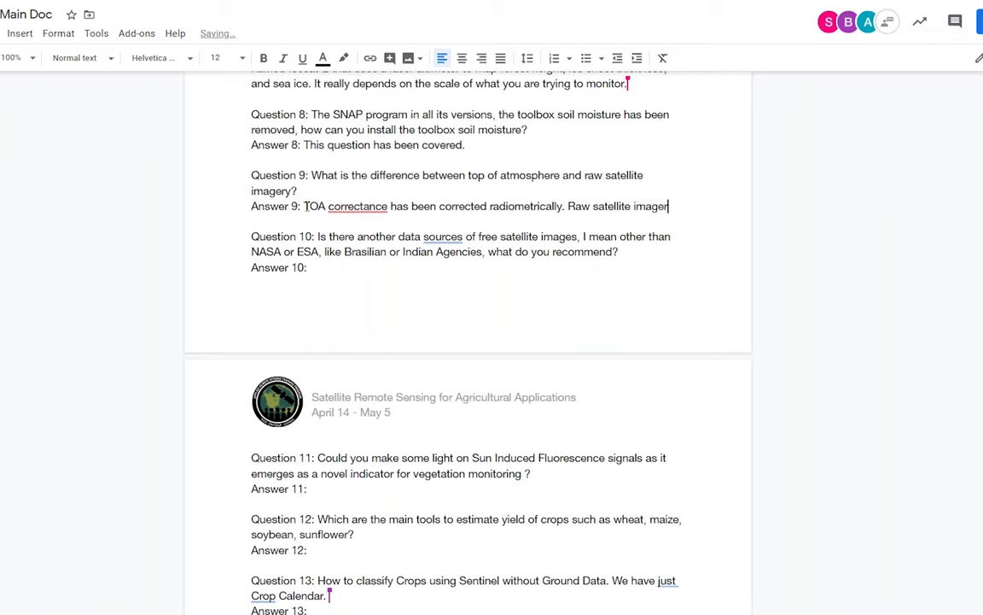
type("y has ")
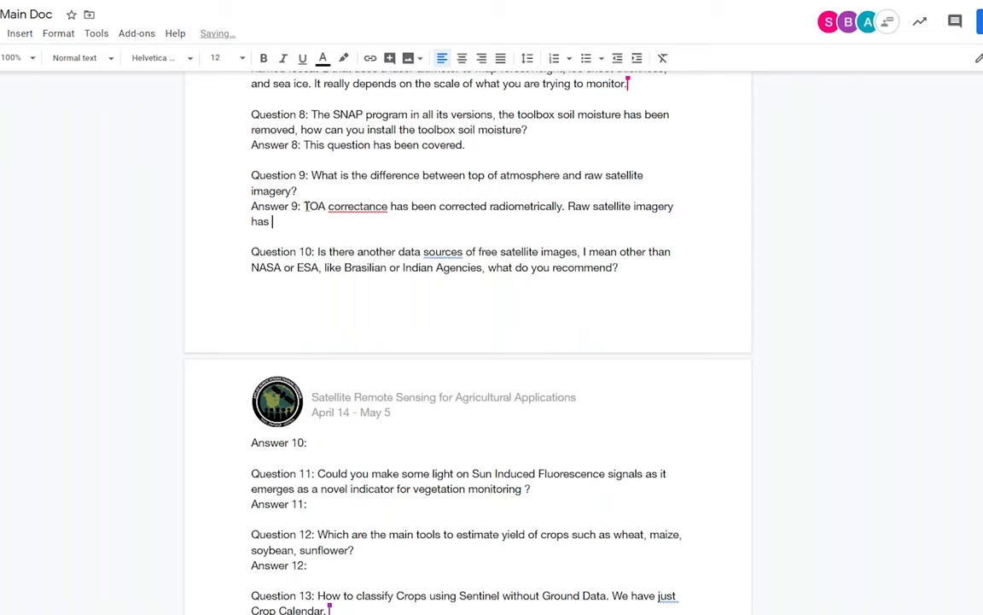
type("not had any correct")
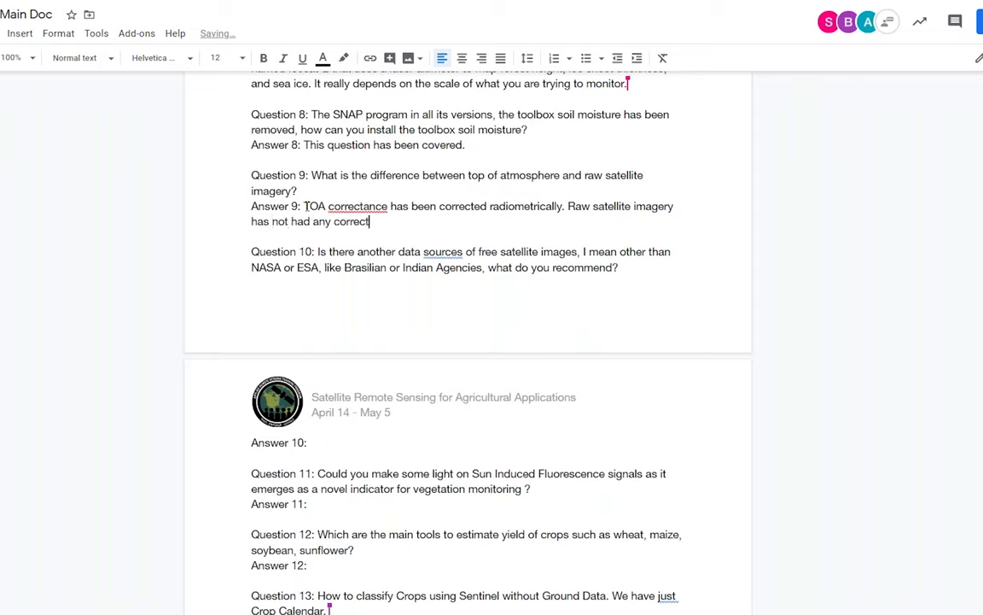
type("ions applied to it")
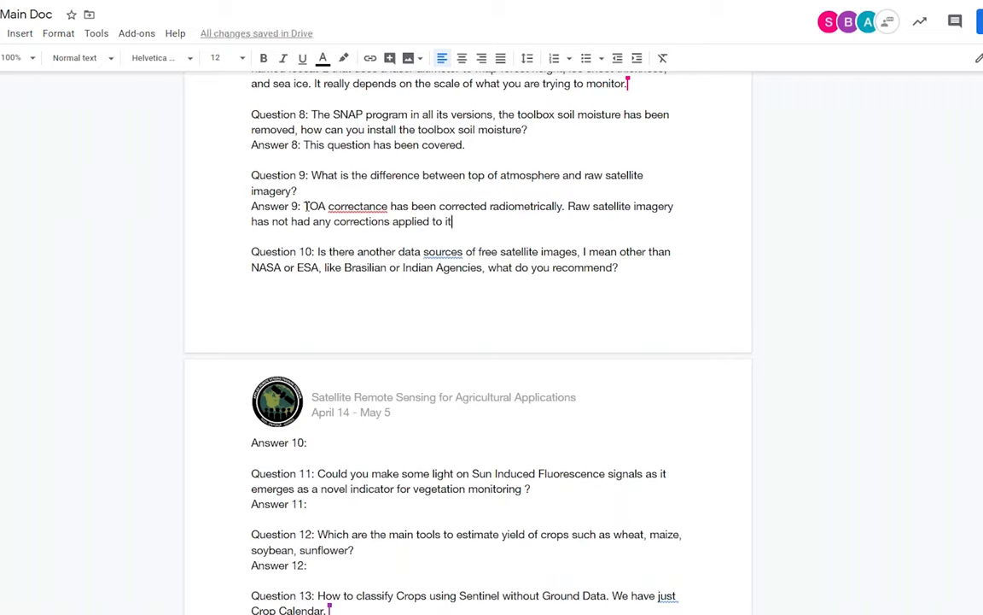
type(".")
Replace the misspelled word "correctance" in Answer 9 with the suggested spelling "correction"
right_click(355, 207)
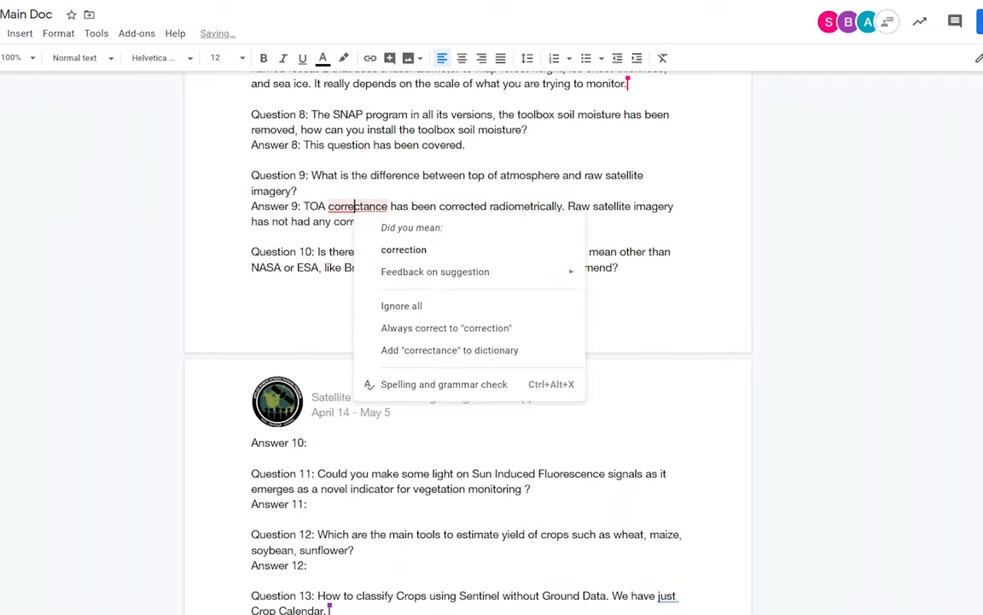
left_click(401, 249)
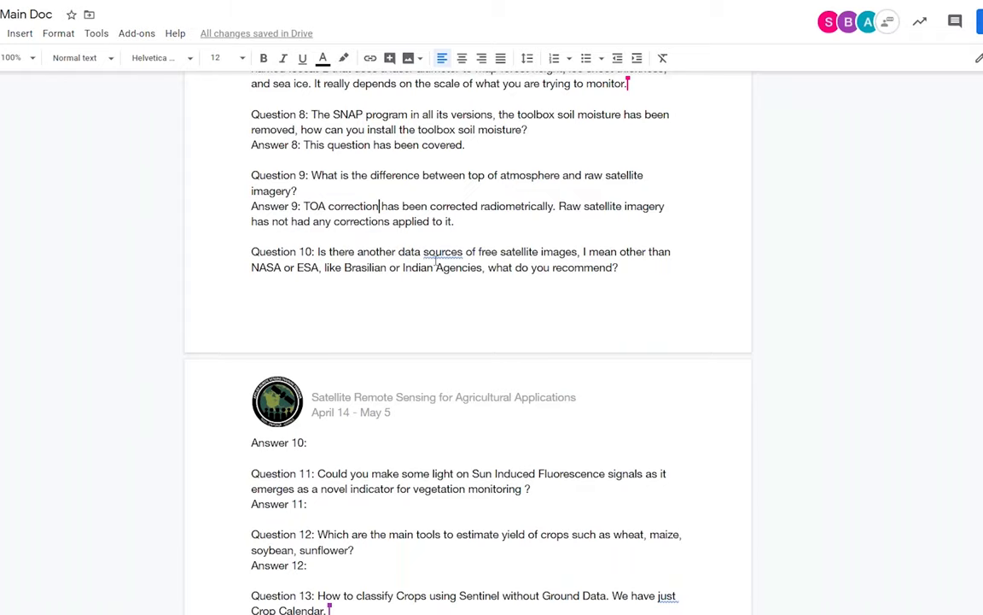
scroll(393, 235, "down", 3)
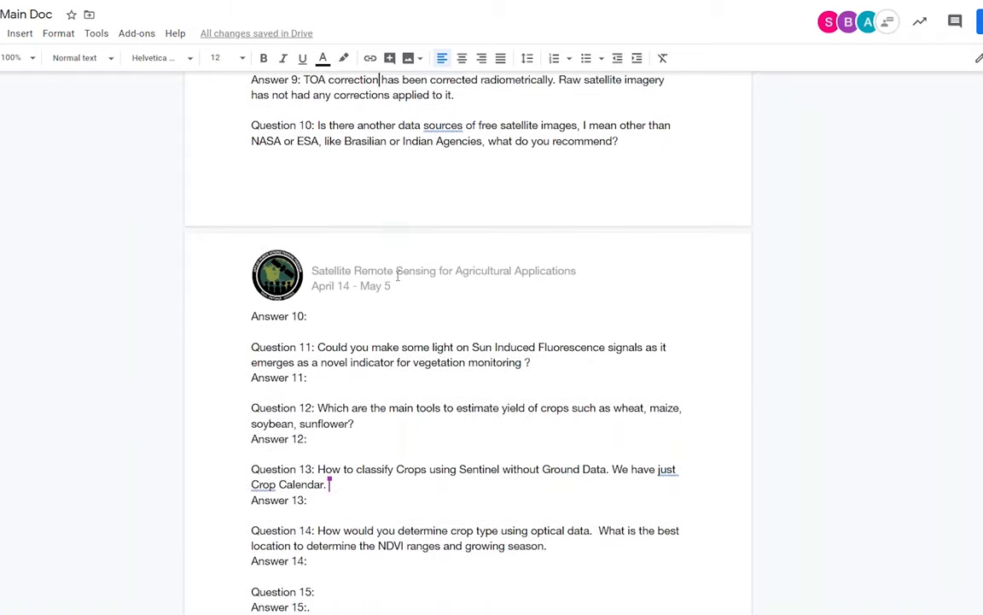
Begin Answer 10 with "Yes, there are. ISRO has a few resources."
left_click(331, 316)
type("Yes")
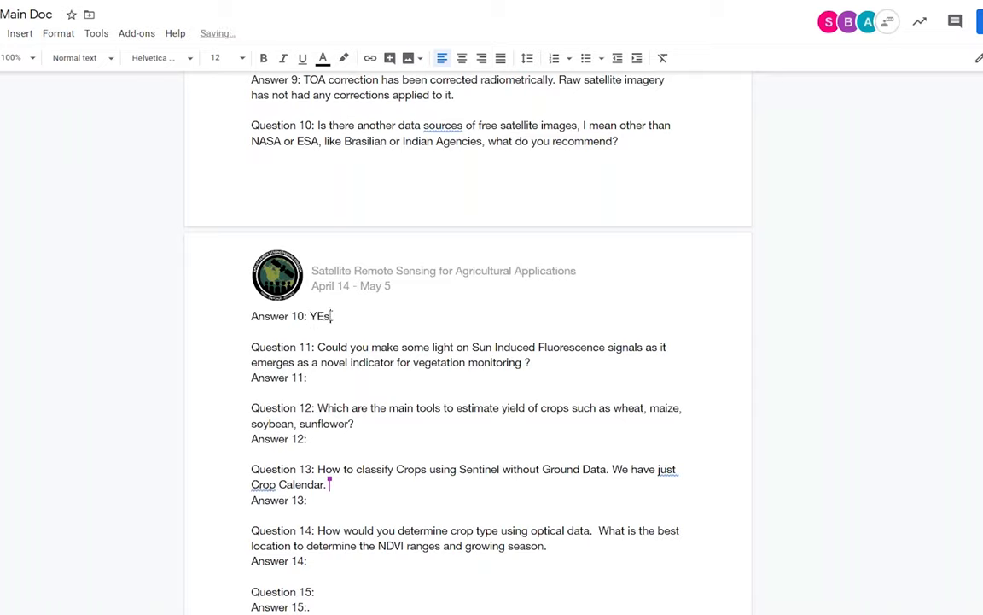
type(", there are. ISRO has")
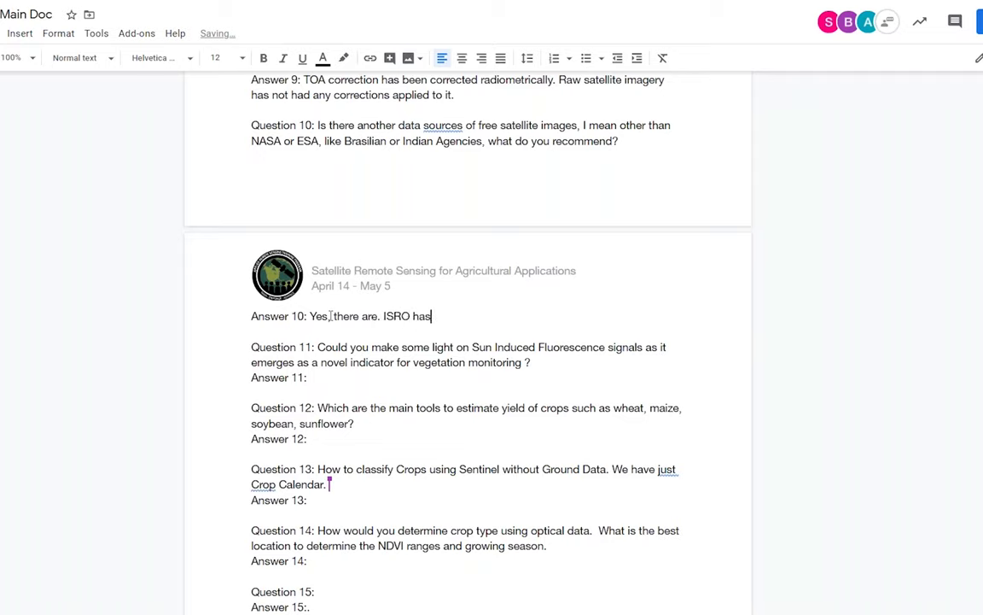
type(" a few resources")
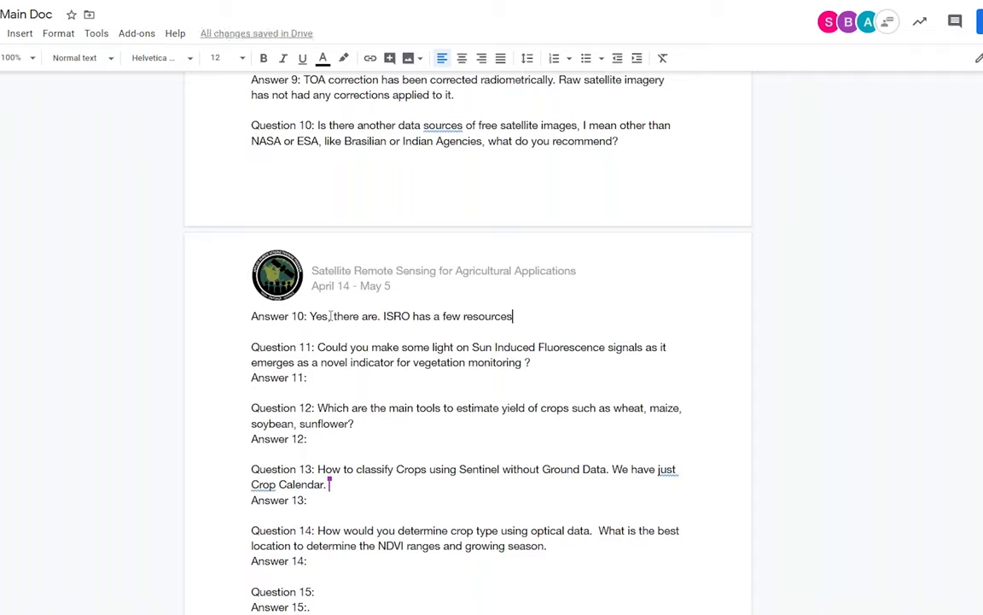
type(".")
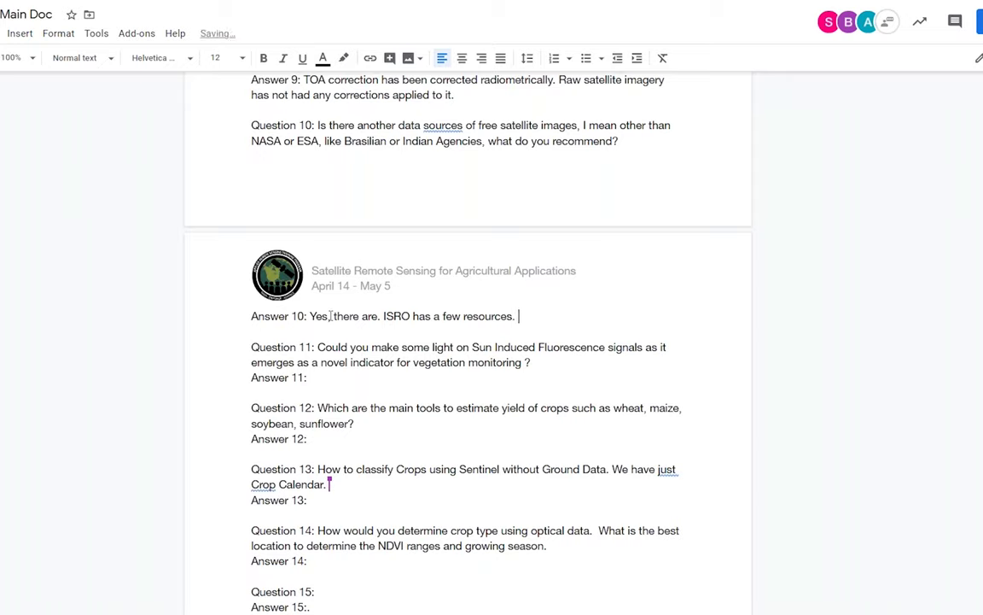
Add the sentence "CSA/ASC has RADARSAT constellation." to Answer 10
type(" CSA/ASC has a")
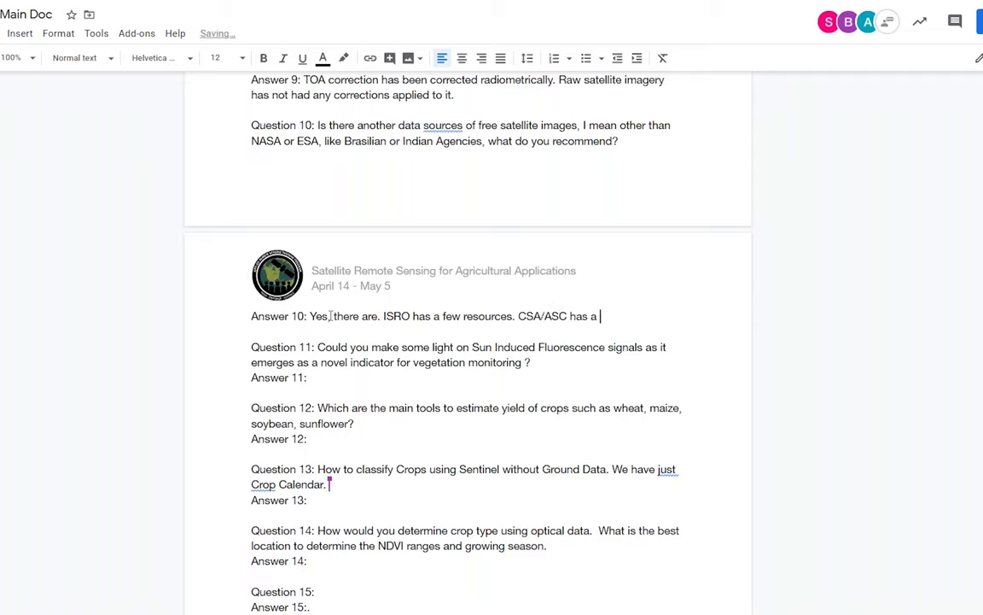
key("BackSpace")
key("BackSpace")
type("RADARSAT conste")
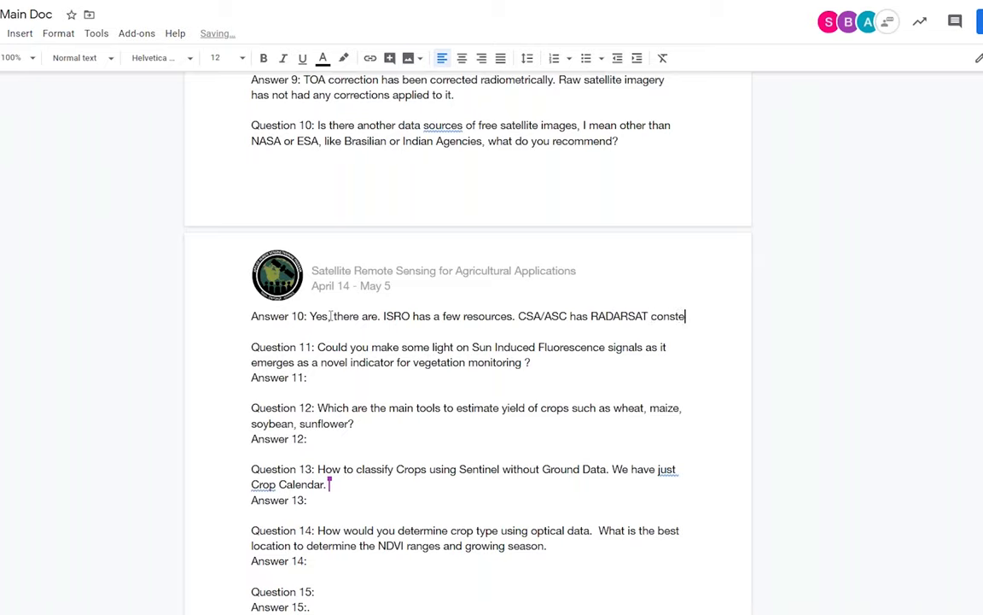
type("llation. ")
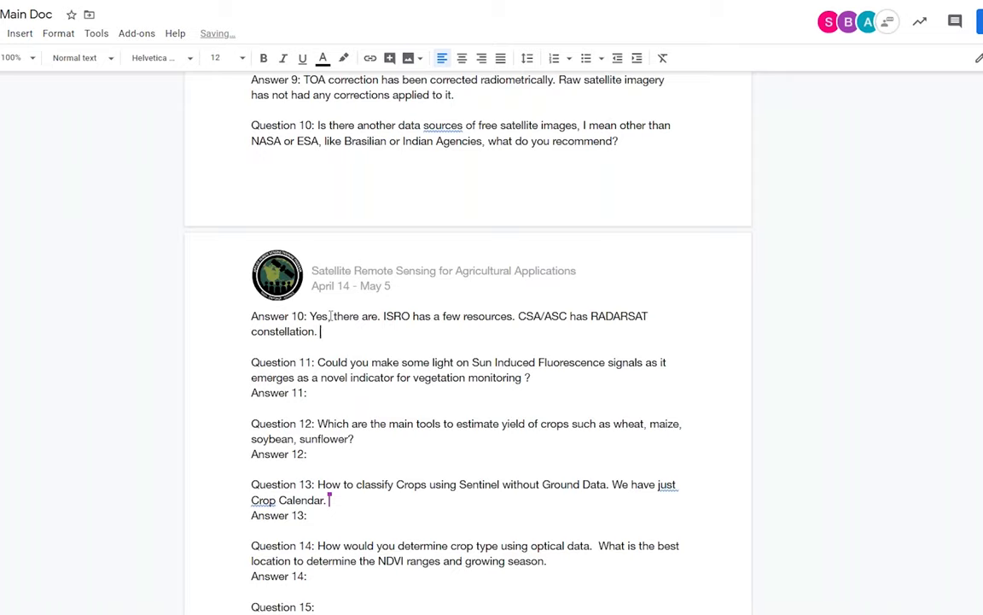
Finish Answer 10 with "The coverage is not as consistent as other platforms, but is a great resource."
type("Co")
key("BackSpace")
key("BackSpace")
type("The coverage i")
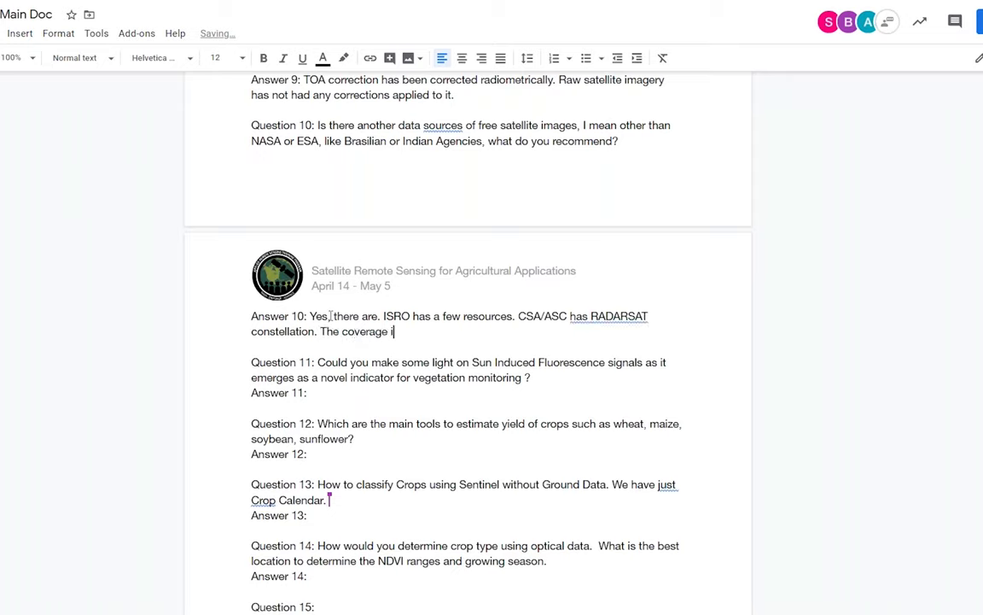
type("s not as consistency")
key("BackSpace")
key("BackSpace")
key("BackSpace")
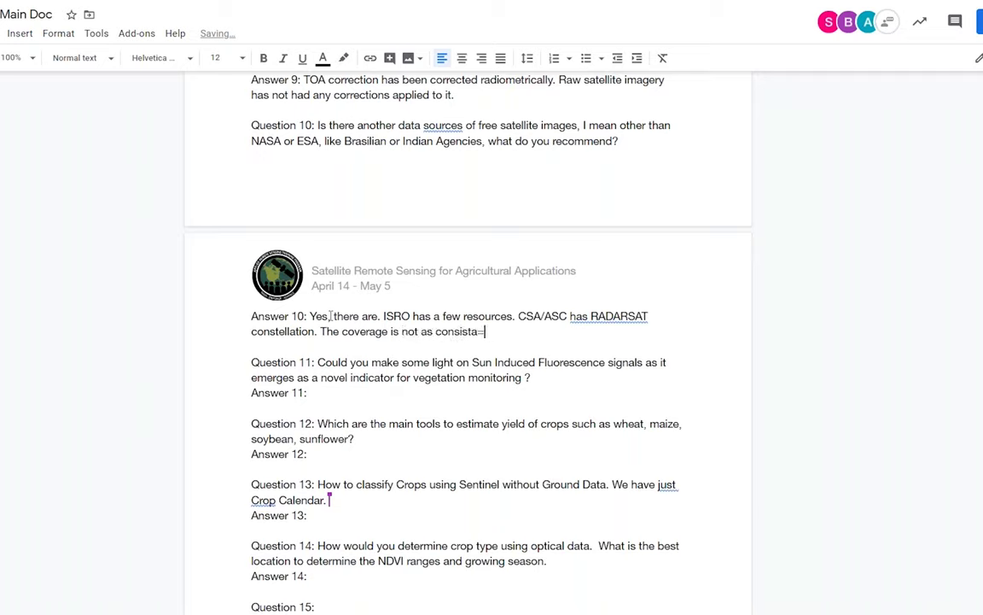
type("nt as other platf")
type("or")
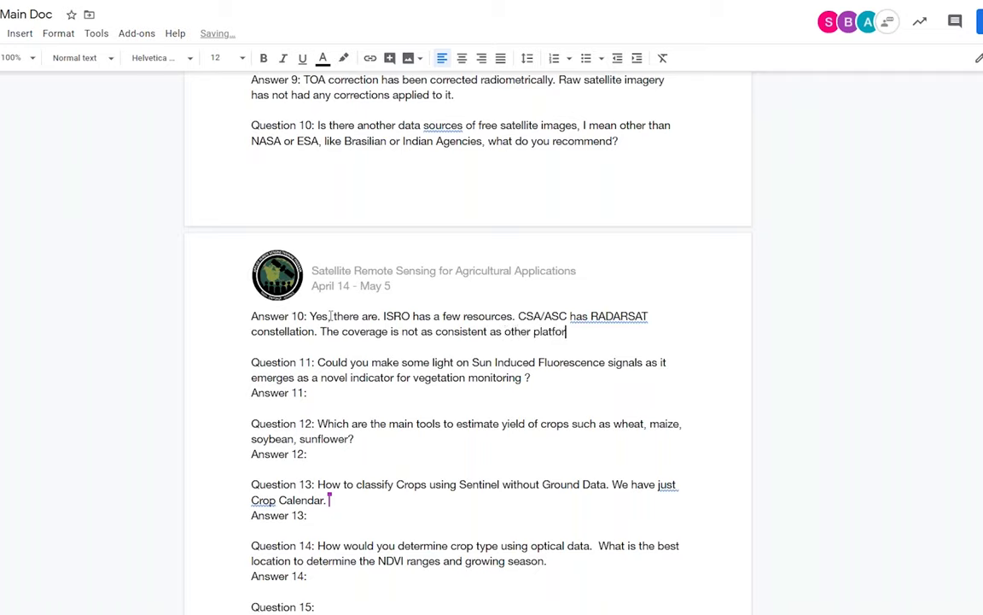
type("ms, but is a great")
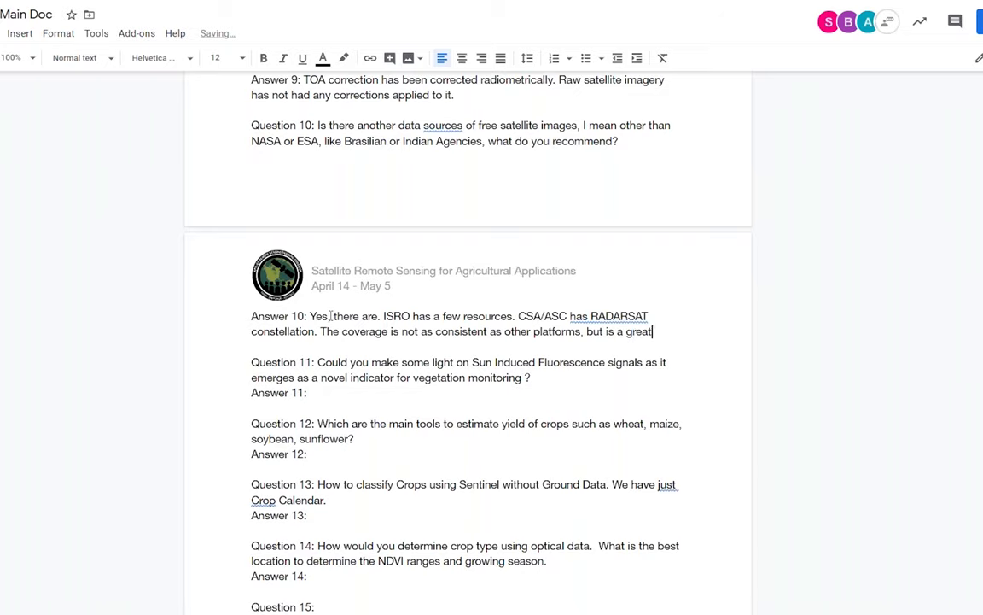
type(" resource.")
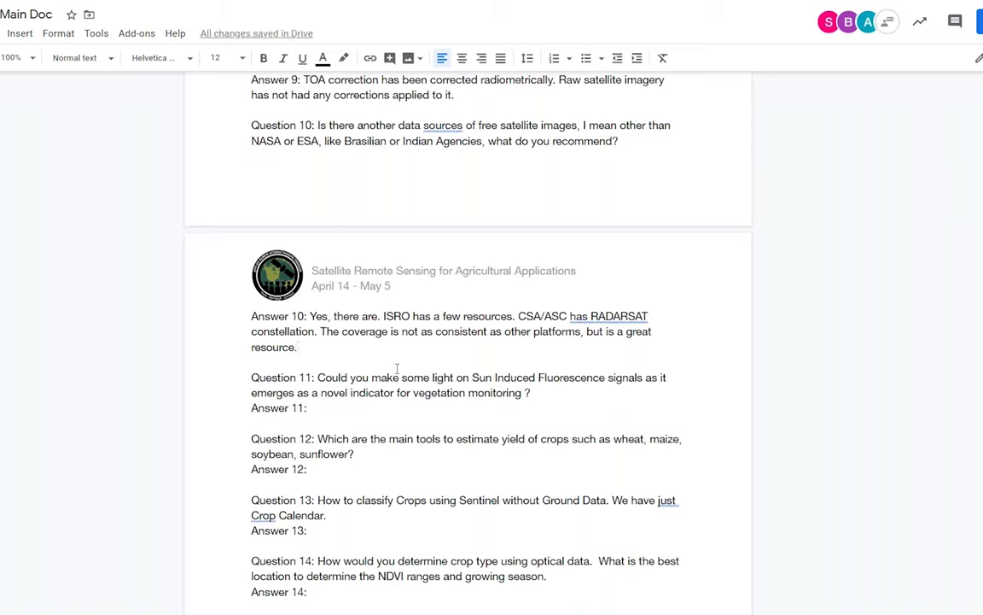
Begin Answer 11 with "Sun Induced Fluorescence.. OCO2 has a high"
left_click(337, 407)
scroll(336, 407, "down", 2)
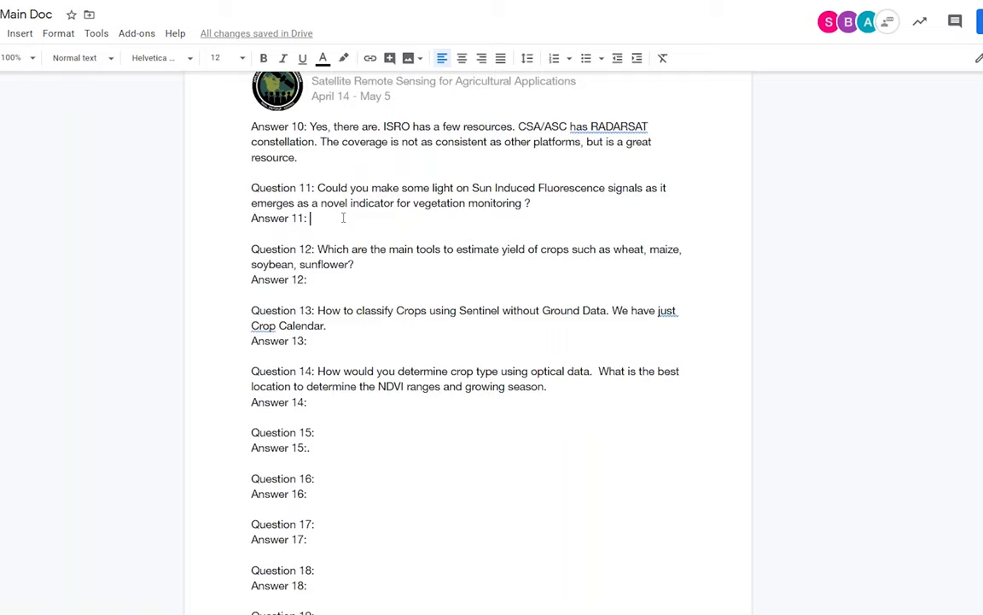
type("Sun ")
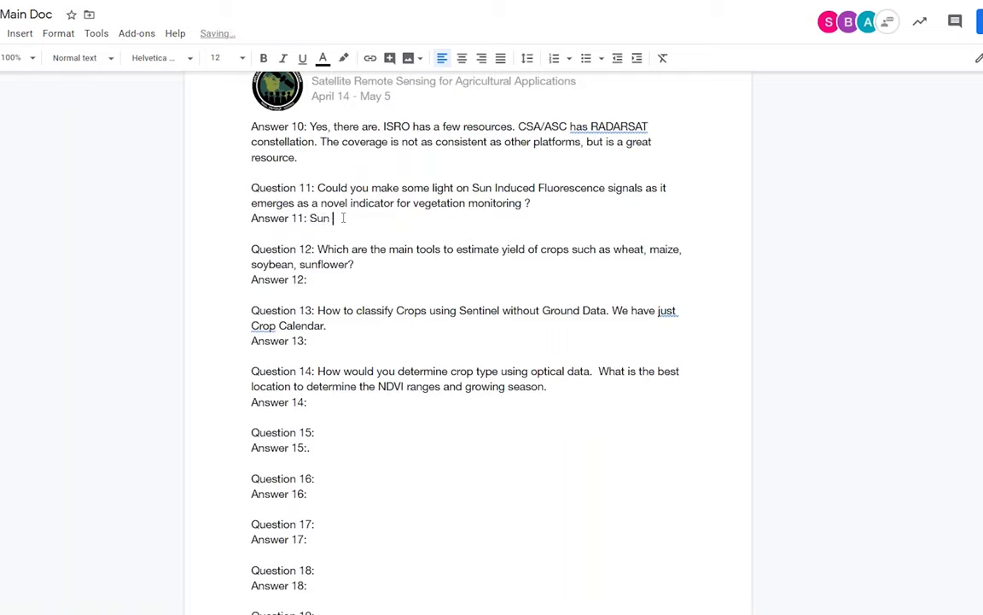
type("Induced Flo")
key("BackSpace")
type("uorescence")
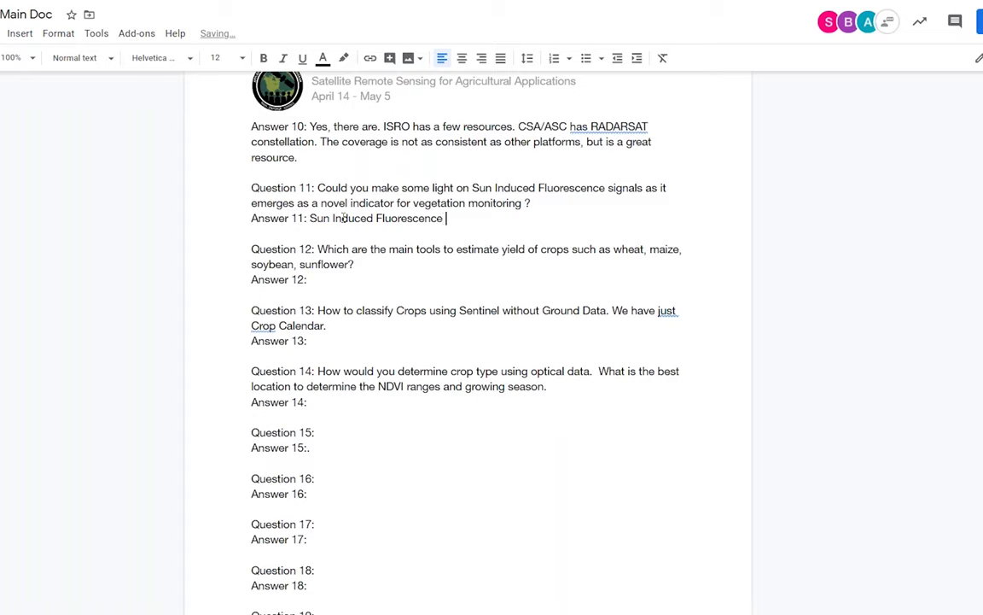
key("BackSpace")
type(".. O")
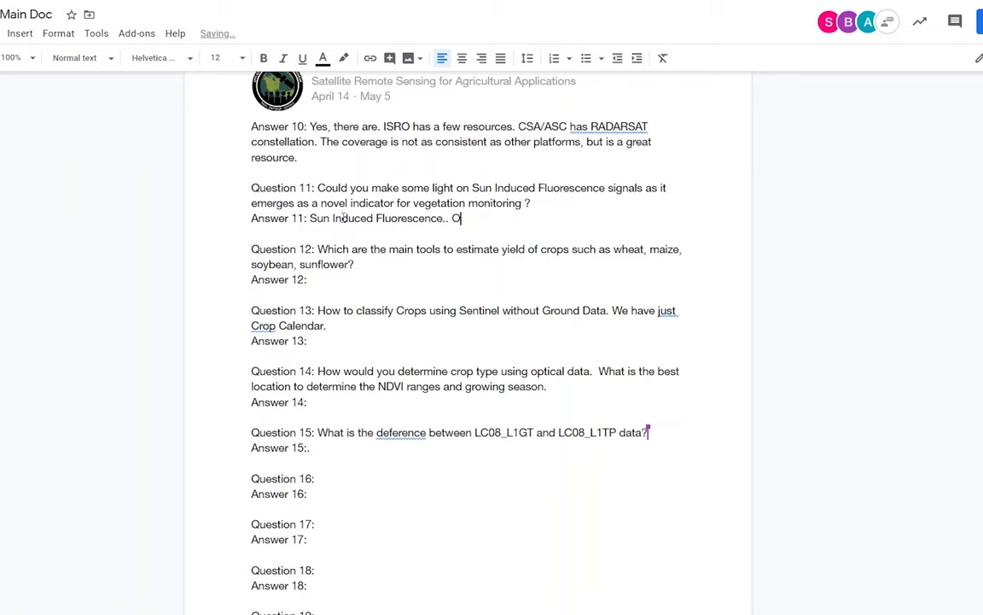
type("CO2 has a high")
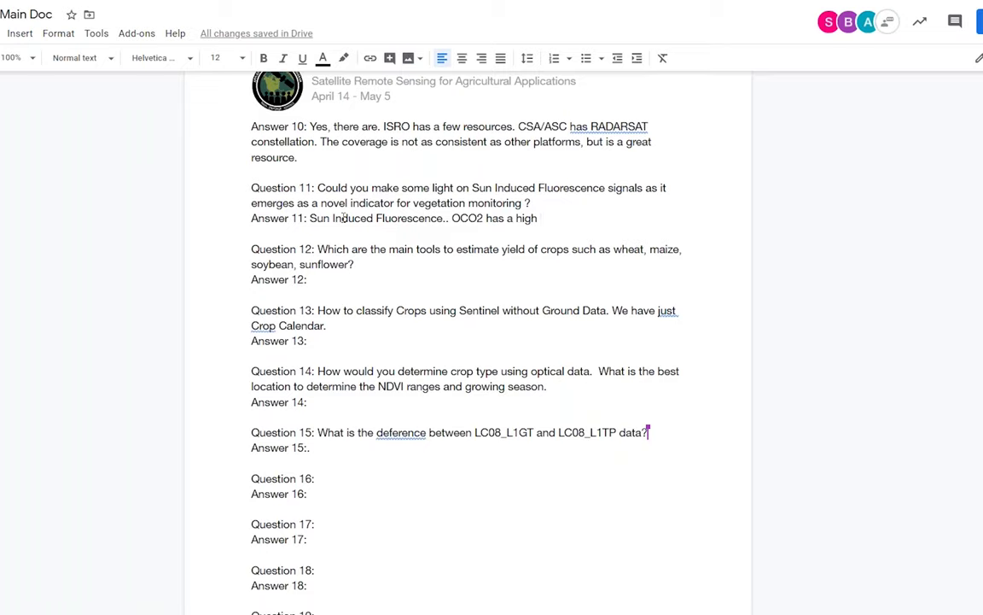
Continue Answer 11 with "frequency to", correcting the spelling of "frequency" with the suggested word
type(" feque")
key("BackSpace")
key("BackSpace")
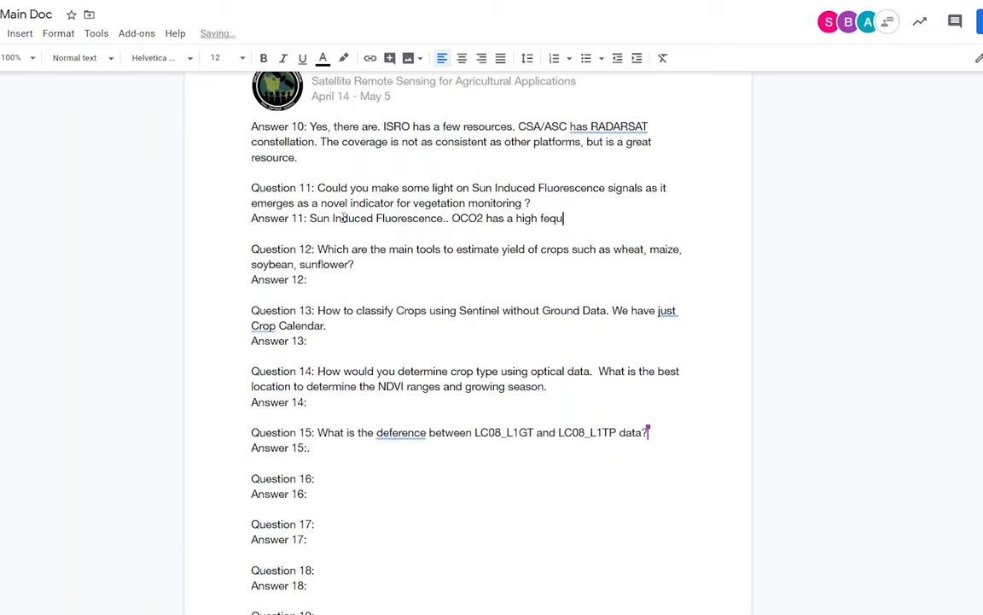
type("e")
key("BackSpace")
type("uency to")
right_click(563, 219)
left_click(604, 256)
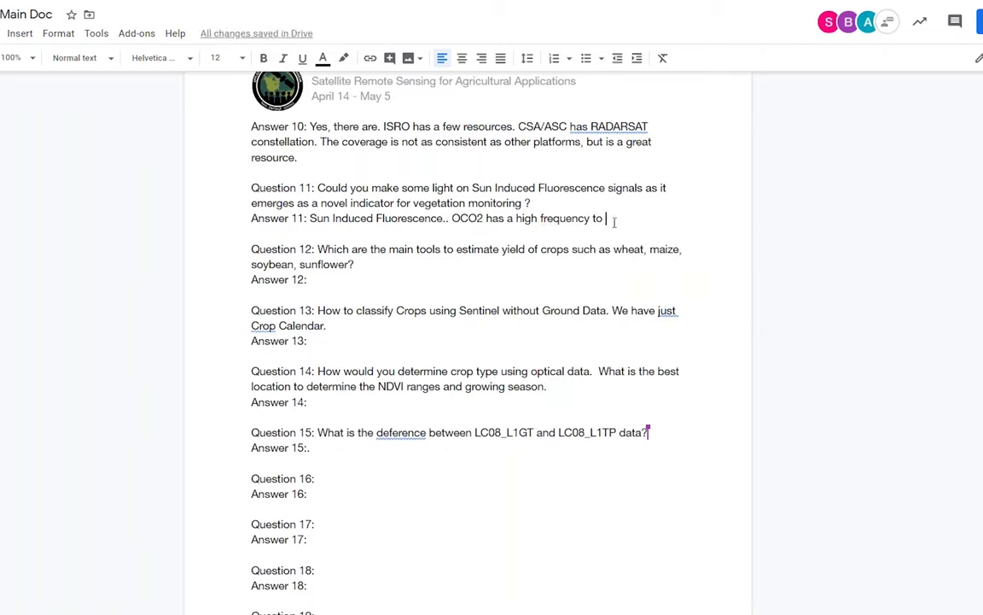
Complete the OCO2 sentence in Answer 11 with "collect SIF as well as TROPOMI from the ESA."
type("co")
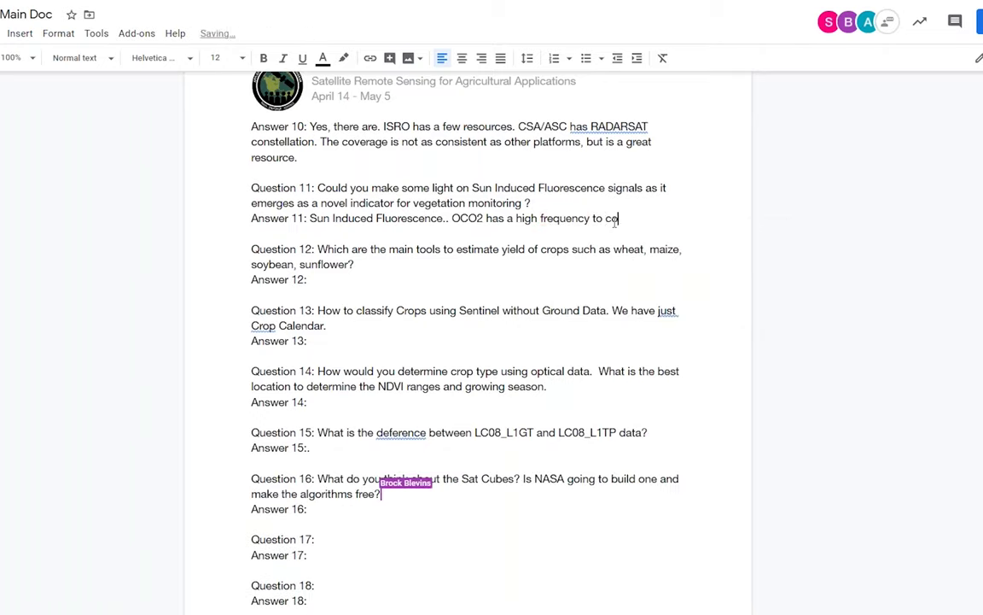
type("llect spe")
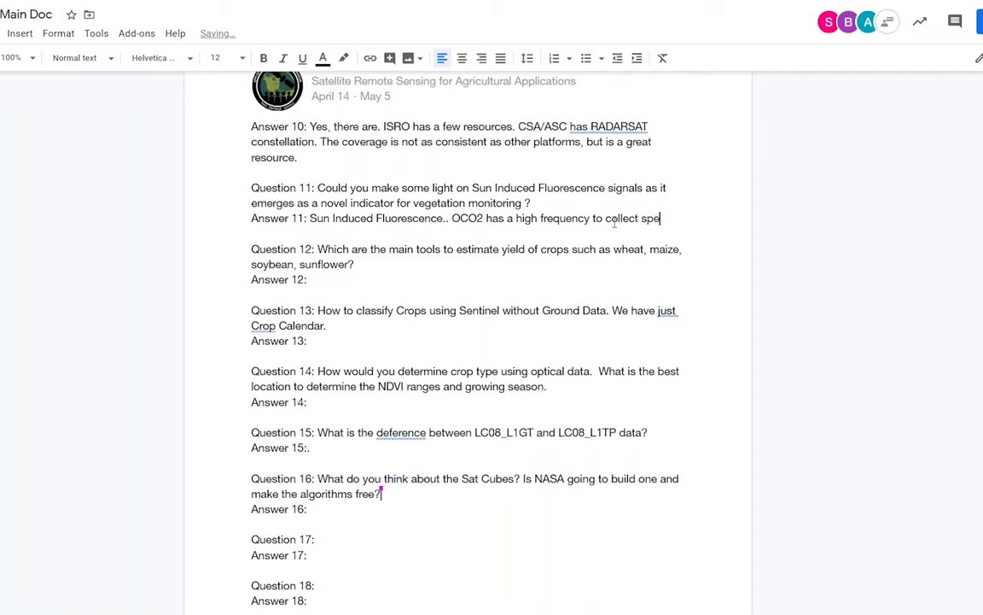
key("BackSpace")
key("BackSpace")
type("S")
key("BackSpace")
key("BackSpace")
type("SIF as well as ")
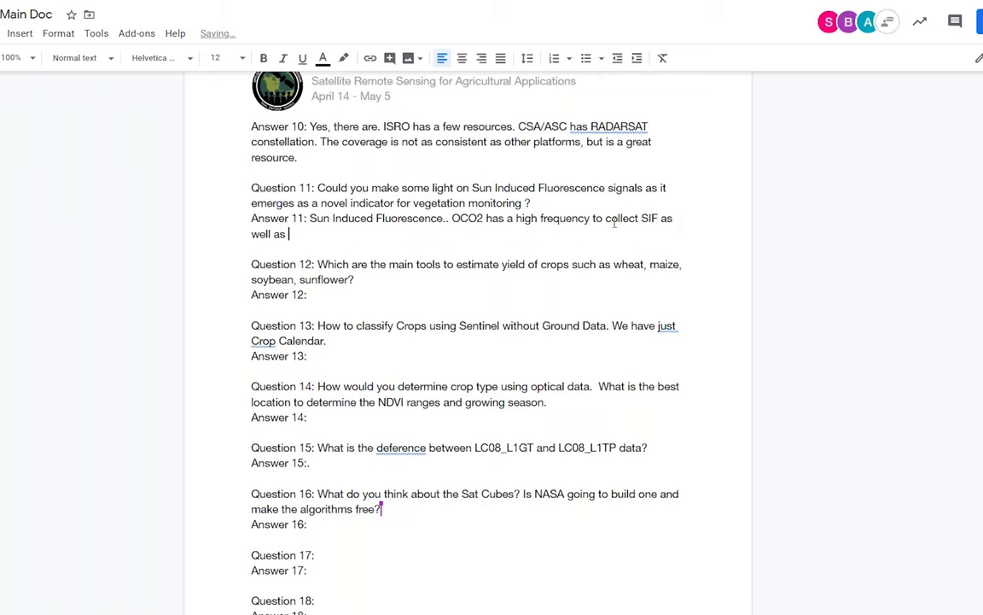
type("TROPOMI from t")
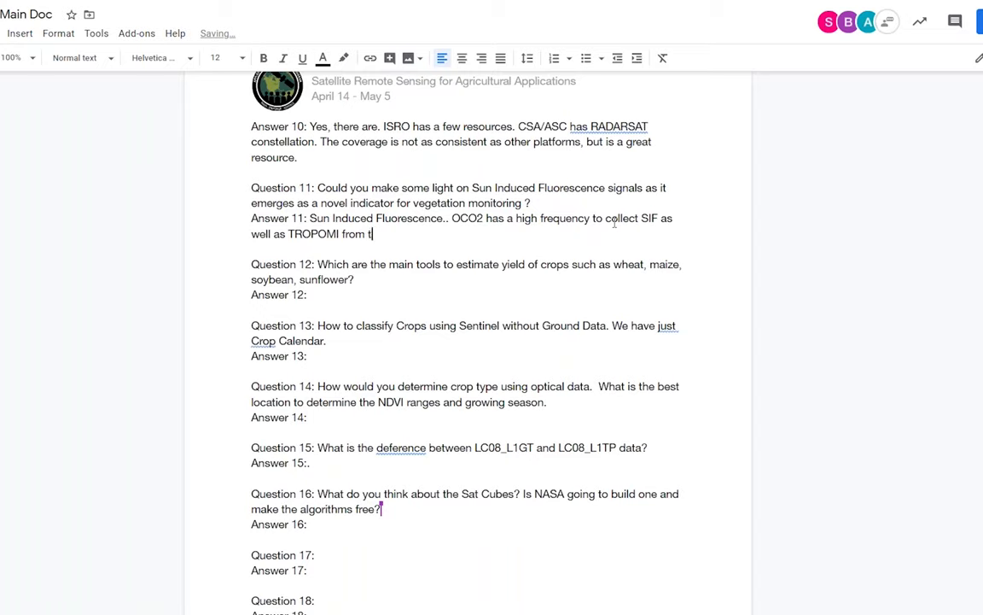
type("he ESA.")
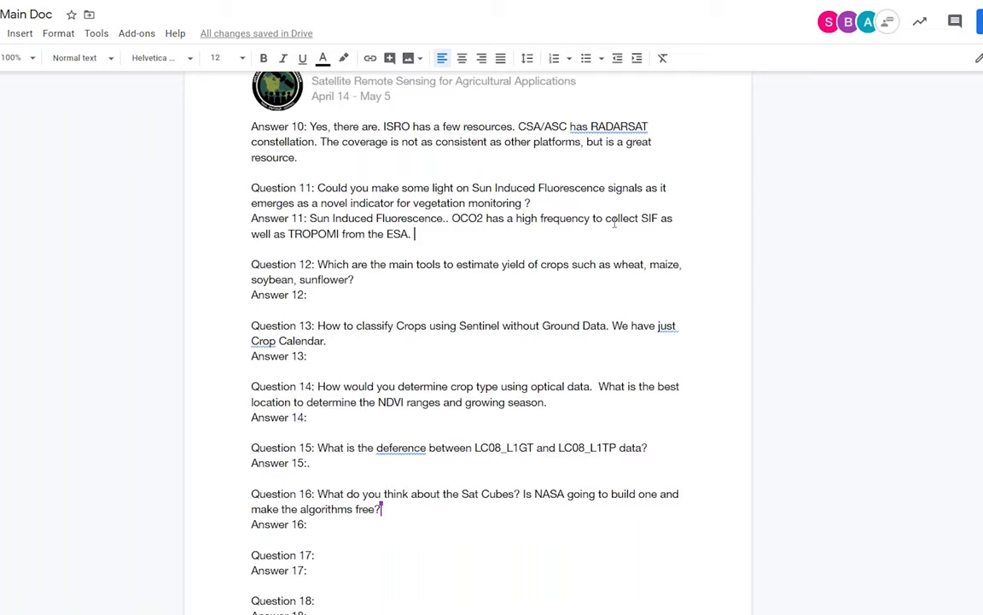
Finish Answer 11 with "SIF is a better resource than NDVI since NDVI has a slight lag."
type("S")
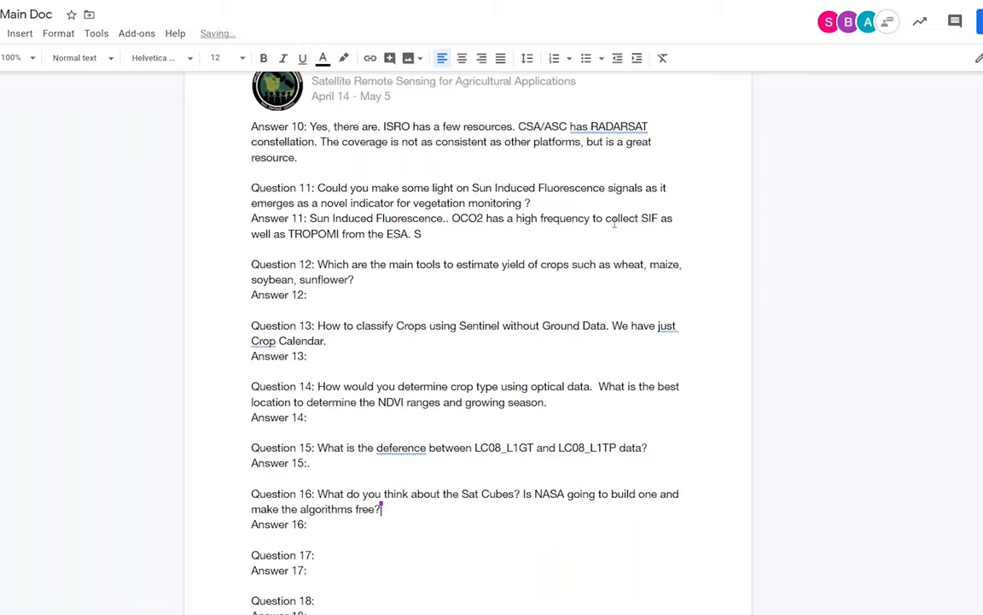
key("BackSpace")
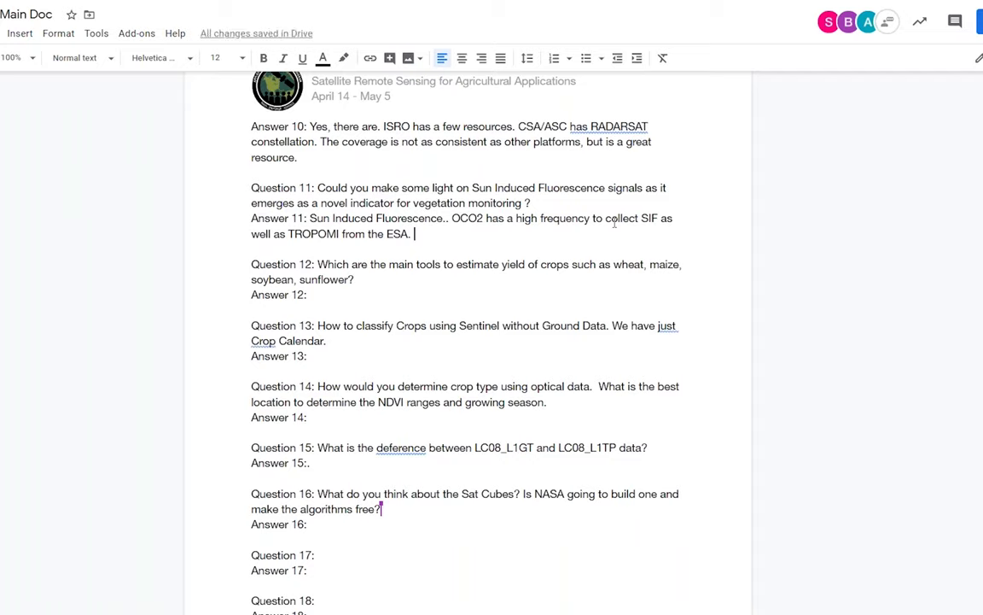
type("SIF is ")
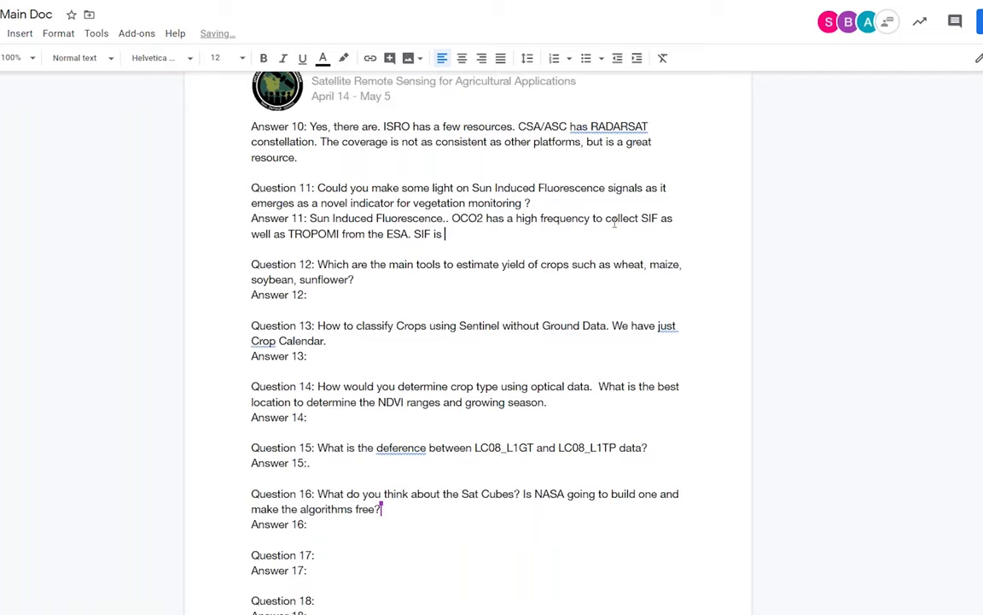
type("a ")
type("better and")
key("BackSpace")
key("BackSpace")
key("BackSpace")
type("resource than ")
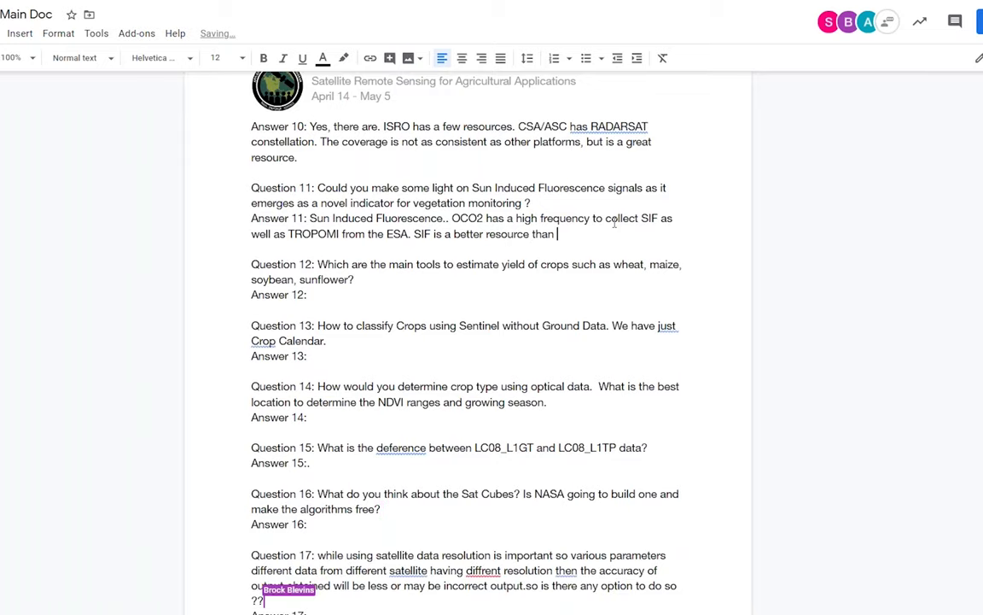
type("NDVI")
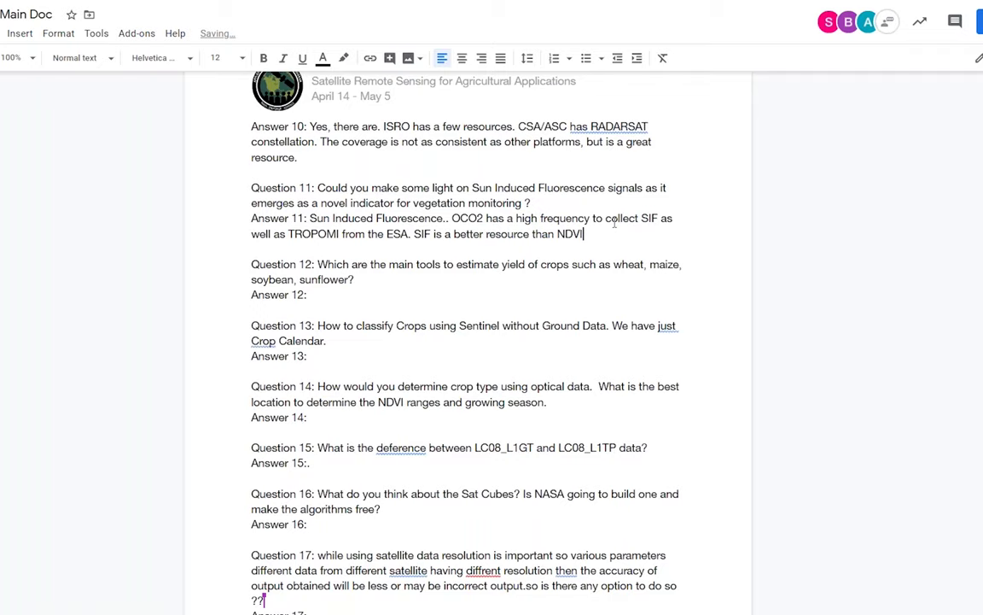
type(" since NDV")
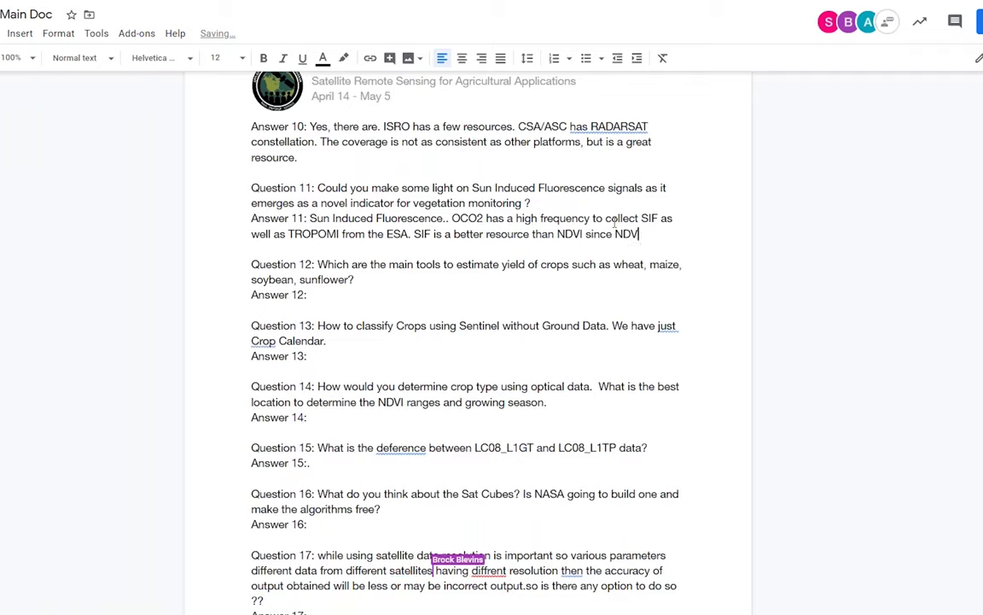
type("I has a sl")
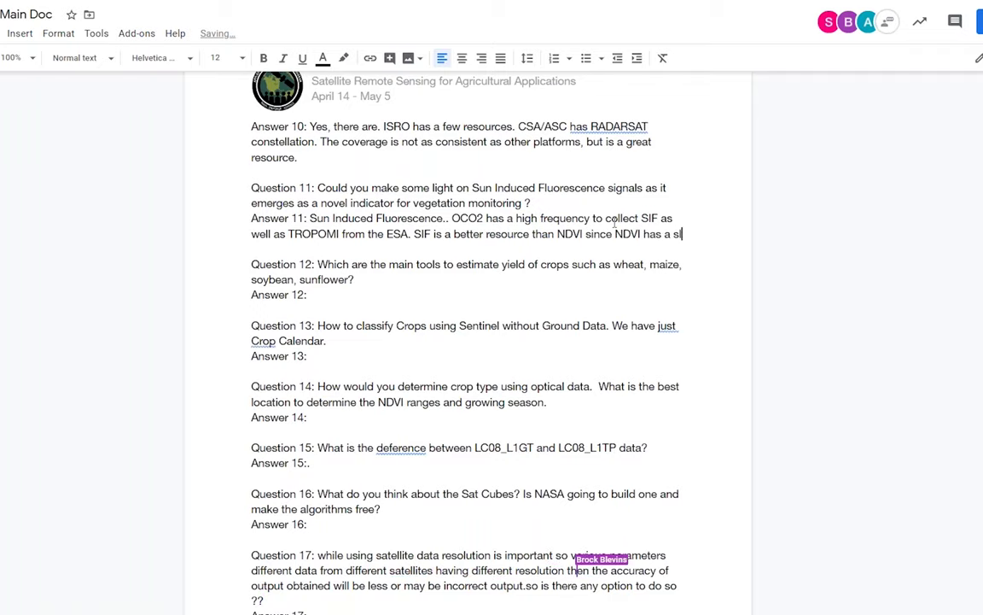
type("ight lag")
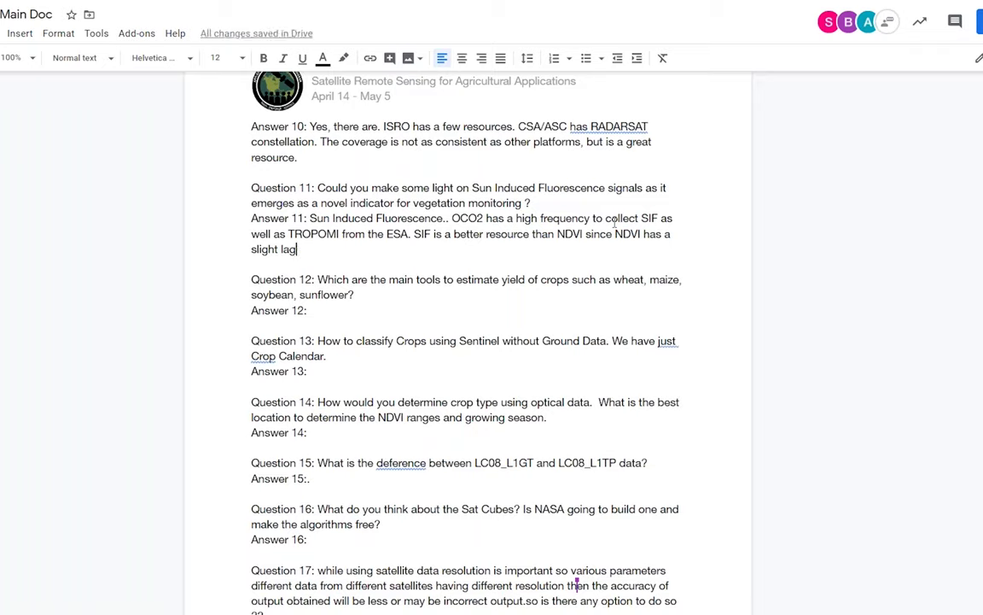
type(".")
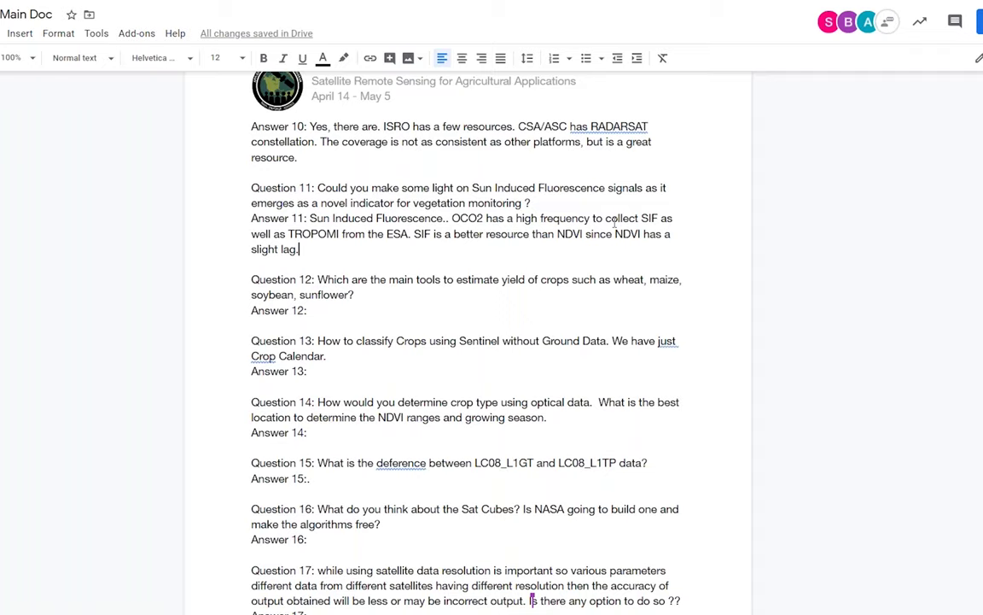
Begin Answer 12 with "MODIS and VIIRS"
left_click(349, 310)
scroll(350, 307, "down", 3)
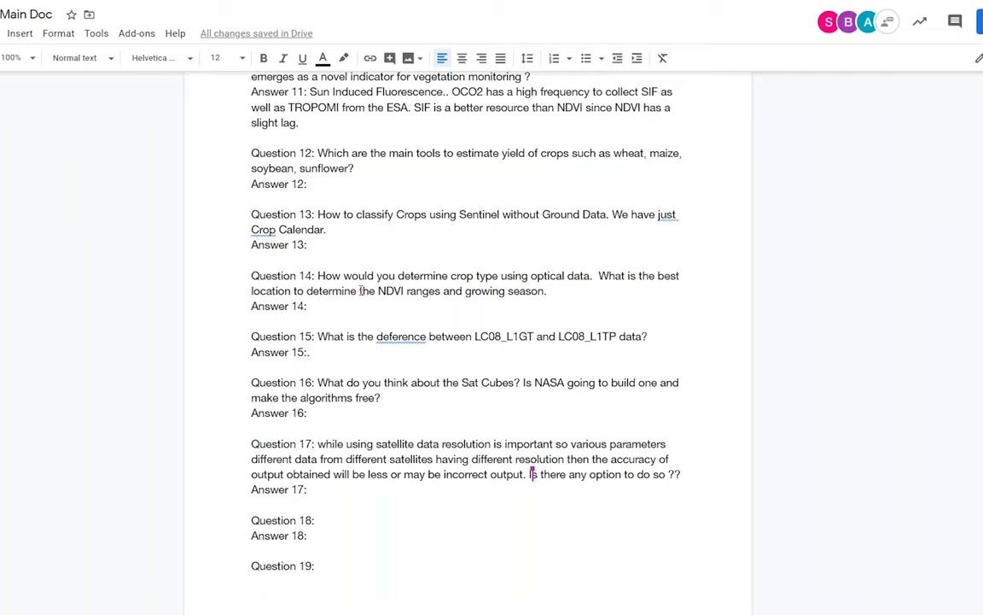
type("MOSI")
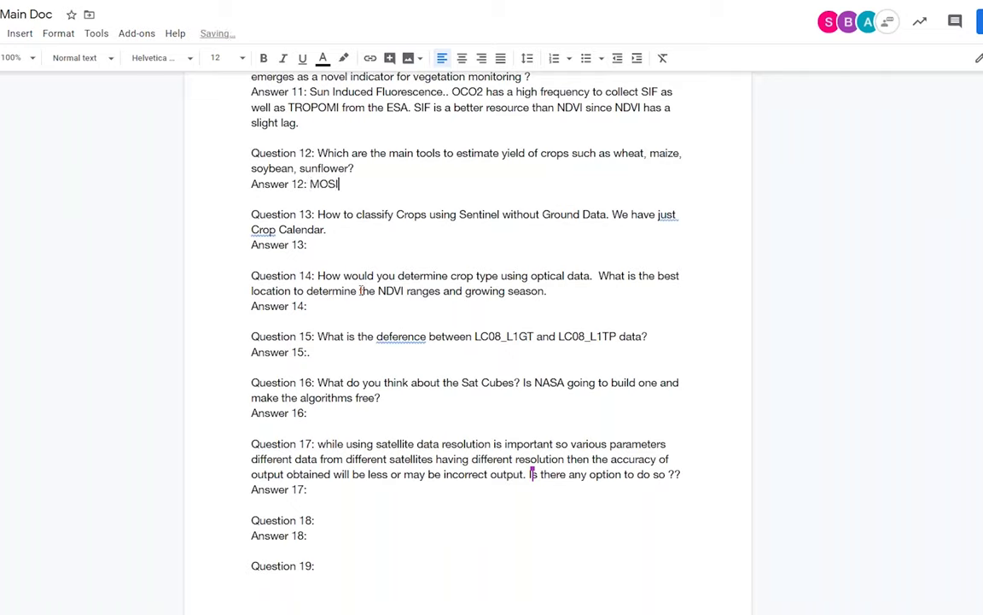
type("==DS")
key("BackSpace")
key("BackSpace")
key("BackSpace")
key("BackSpace")
key("BackSpace")
key("BackSpace")
type("DIS a")
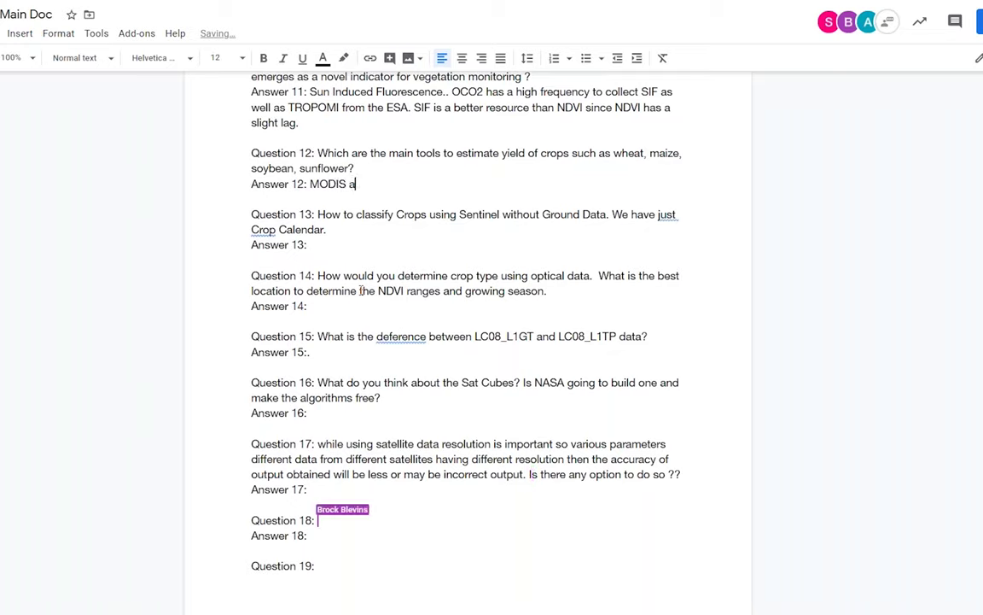
type("nd VIIRS")
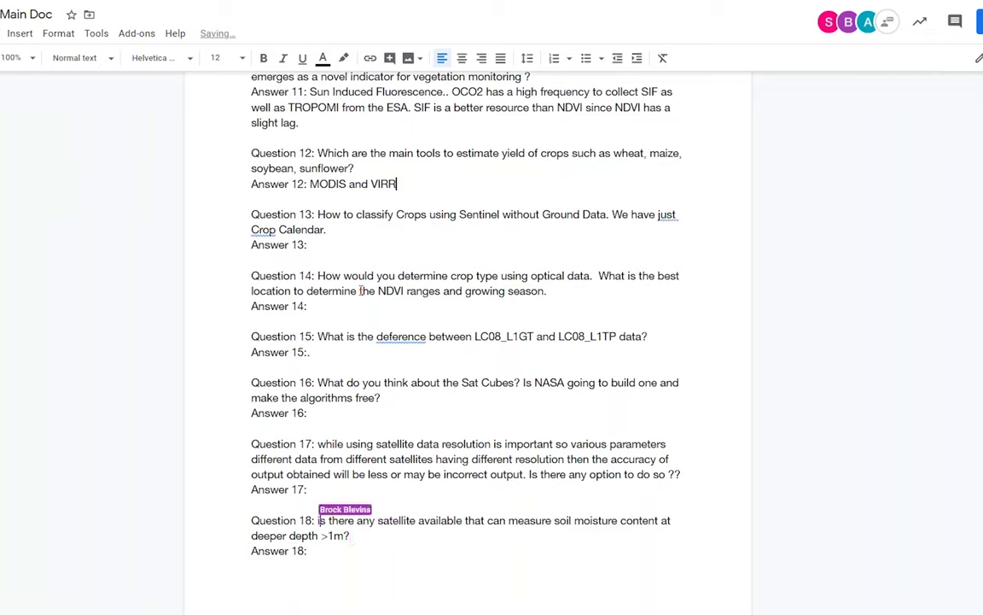
key("BackSpace")
key("BackSpace")
key("BackSpace")
type("IRS ")
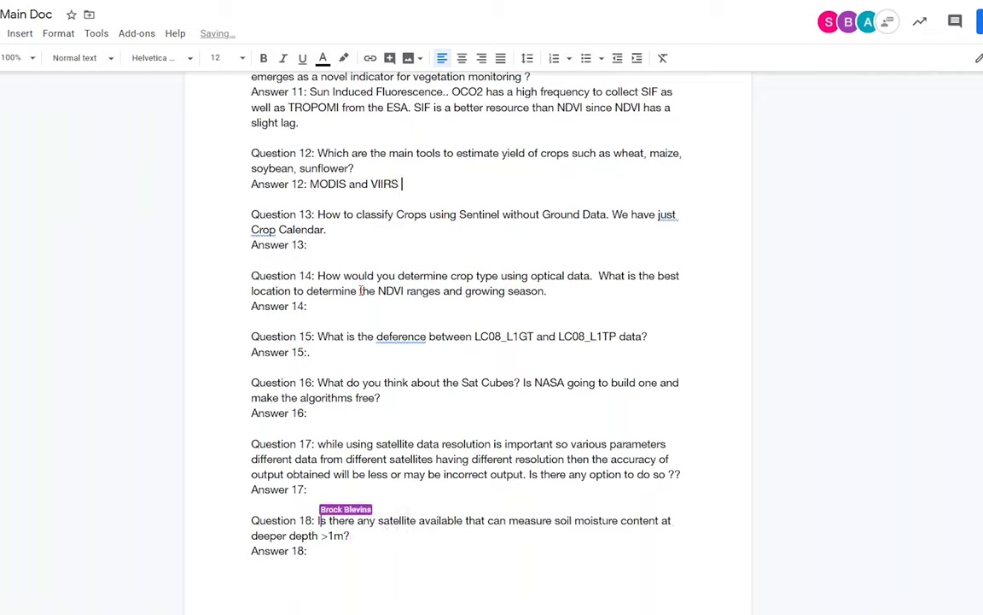
Complete the Answer 12 sentence with "are good resources for estimating yield crops."
type("are good ")
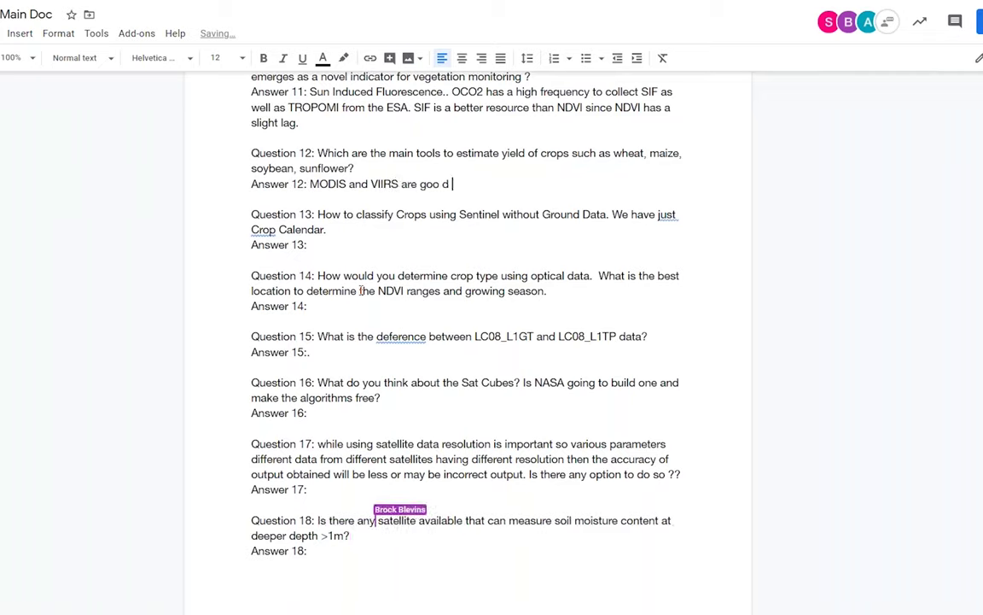
type("resource")
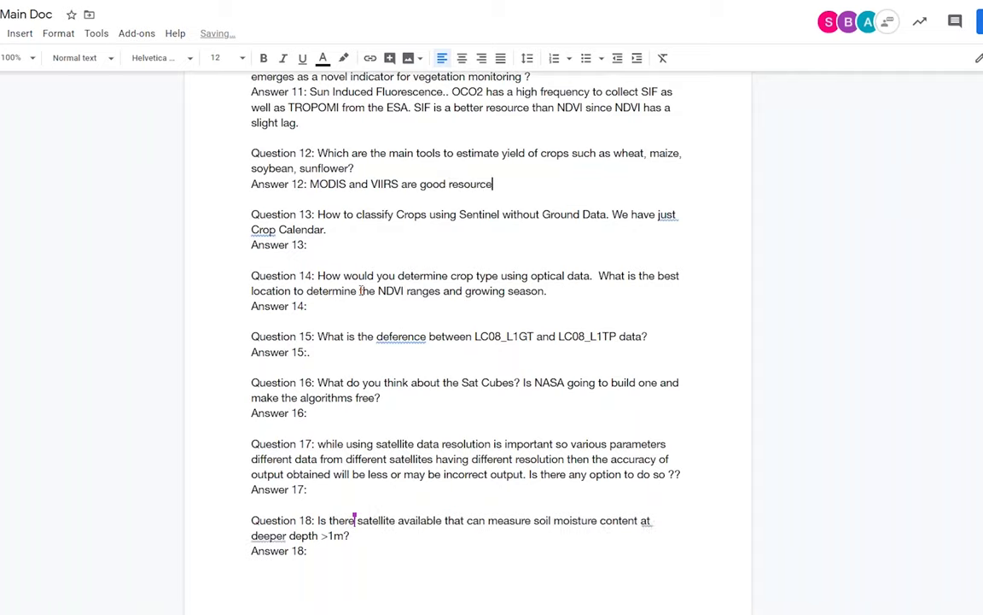
type("s for es")
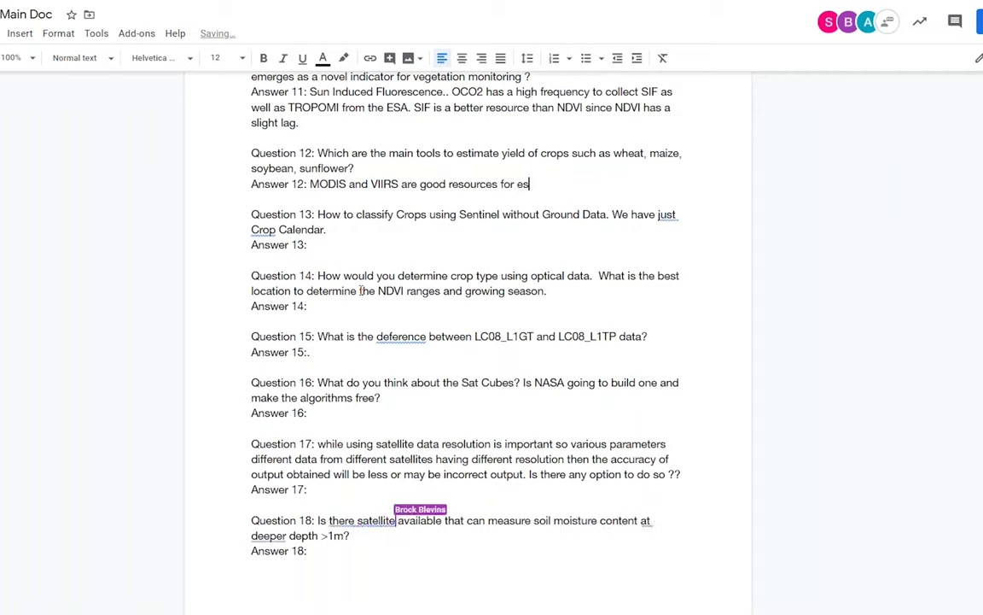
type("timating y")
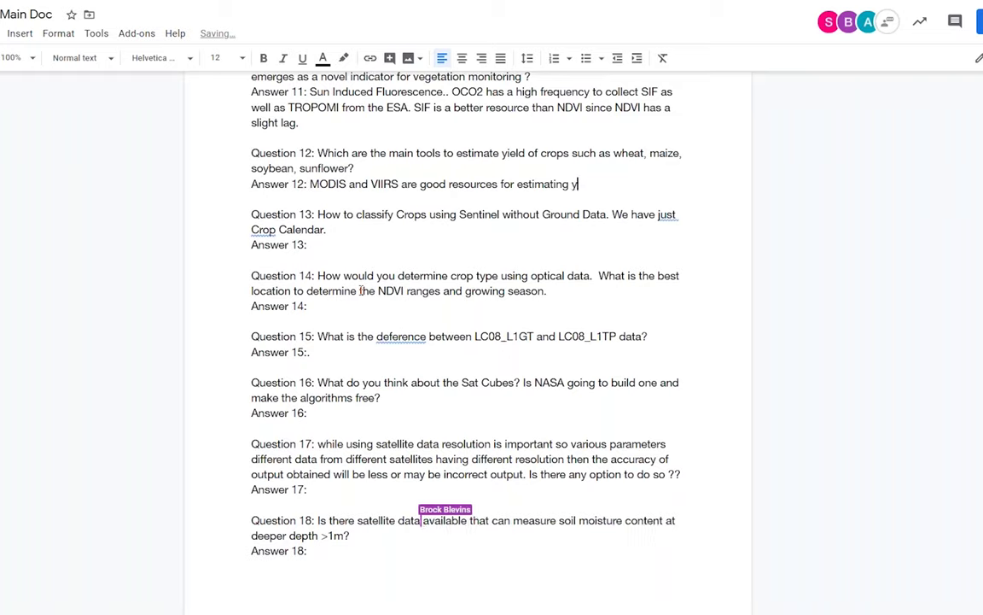
type("ield crops")
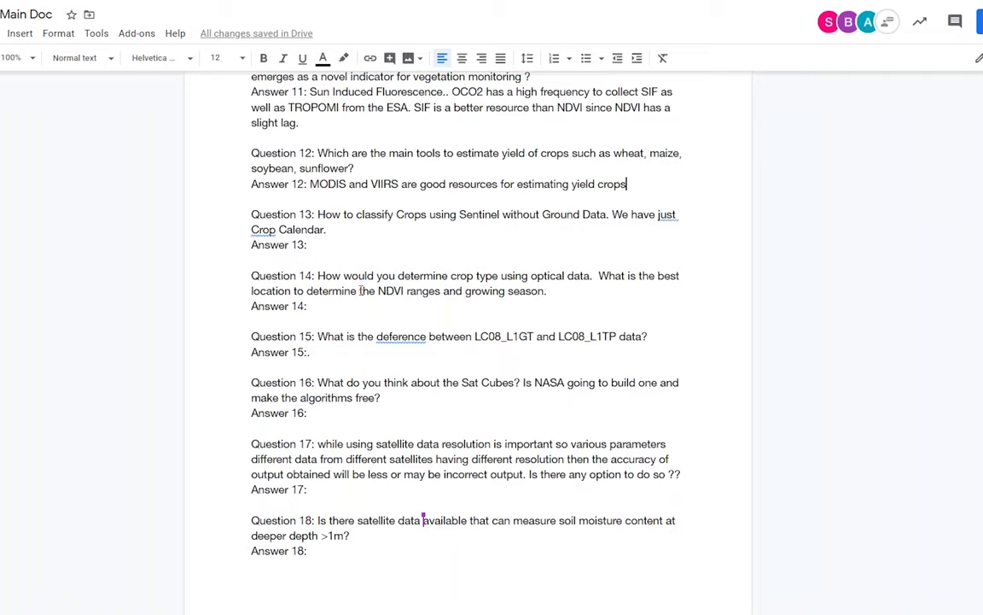
key("BackSpace")
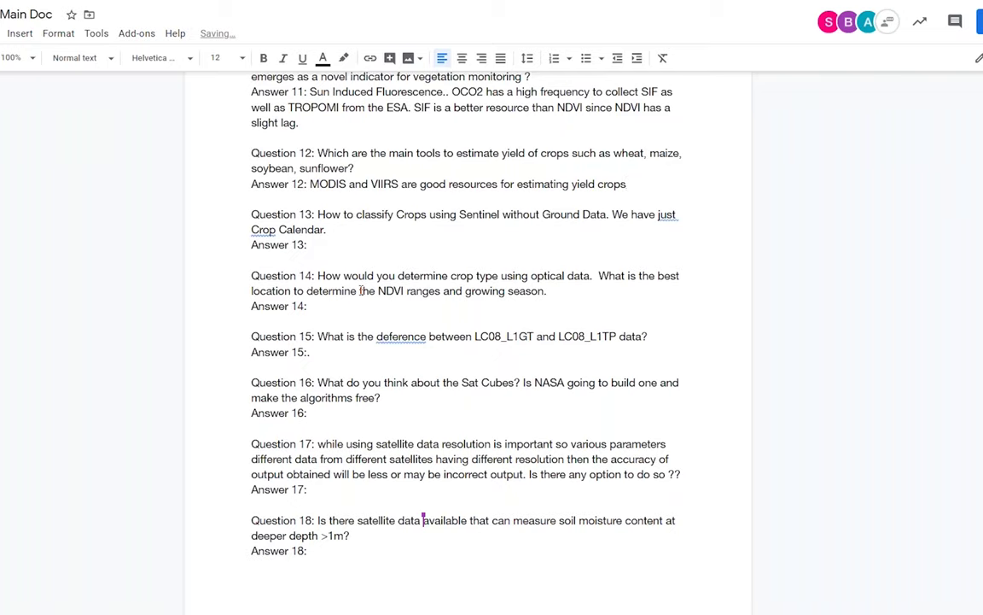
type(".")
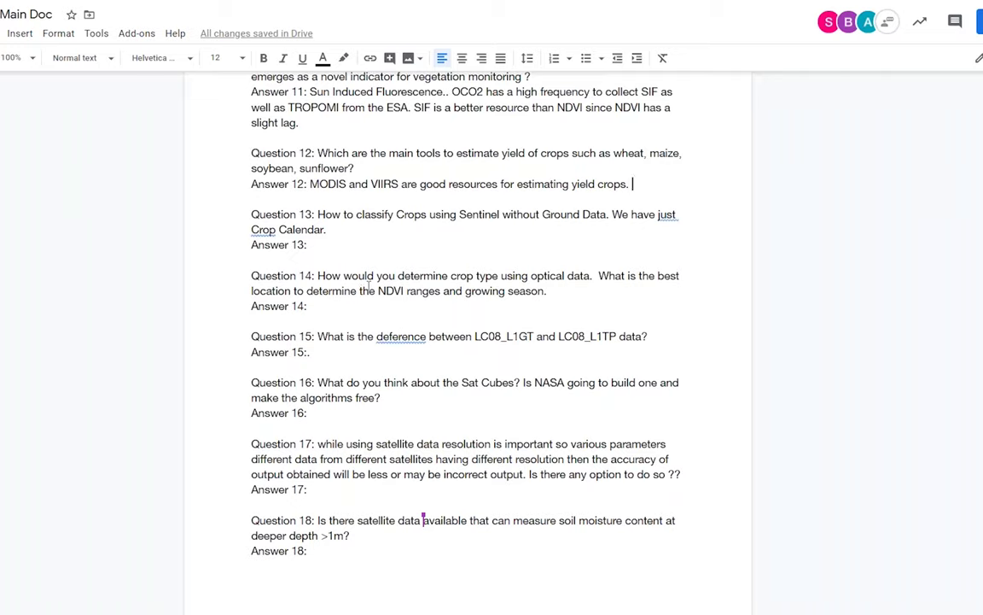
Reword the end of Answer 12 from "yield crops" to "crop yields."
double_click(579, 186)
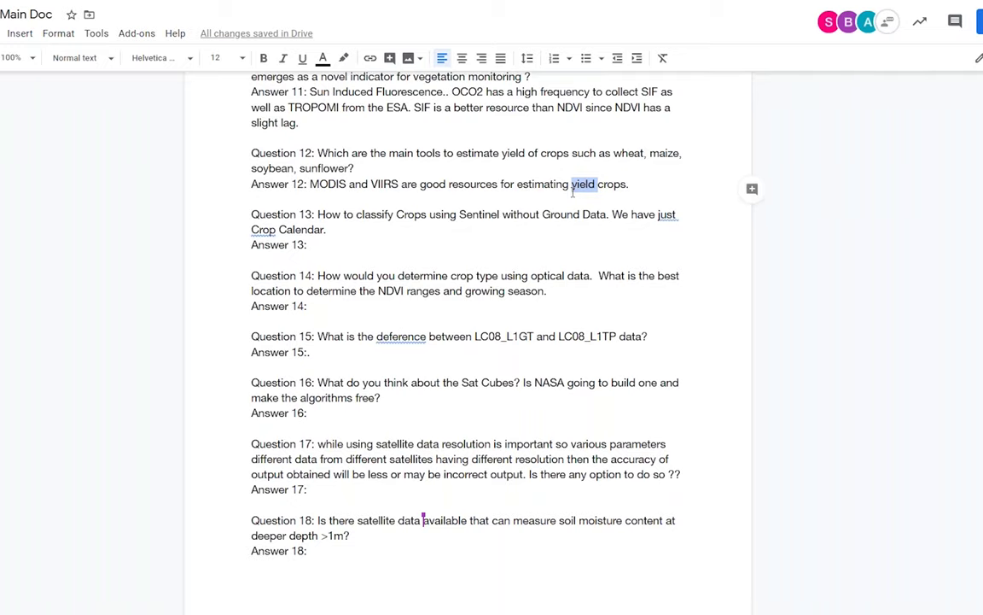
key("BackSpace")
key("BackSpace")
left_click(601, 185)
key("BackSpace")
key("BackSpace")
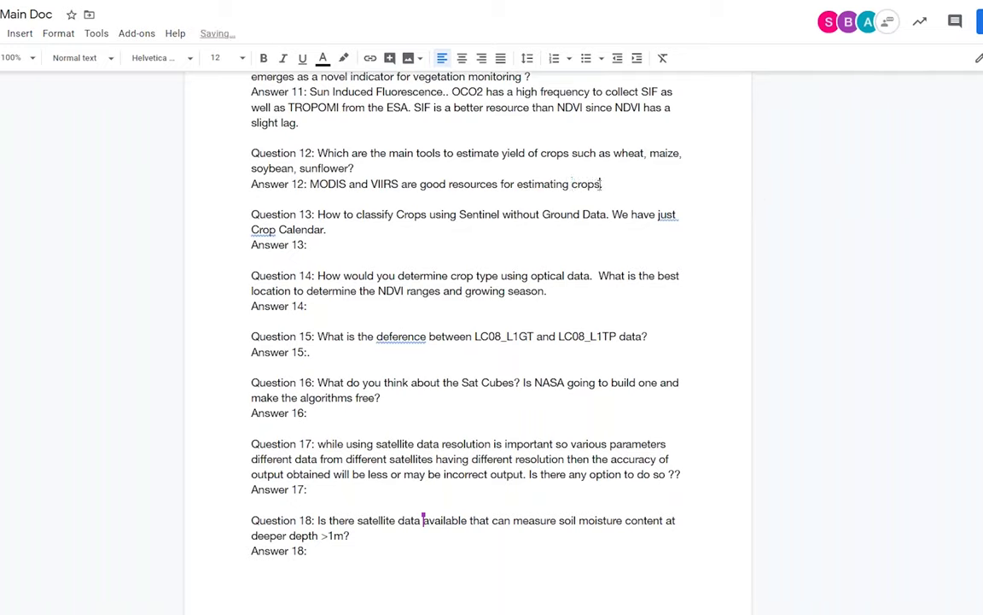
type("yields.")
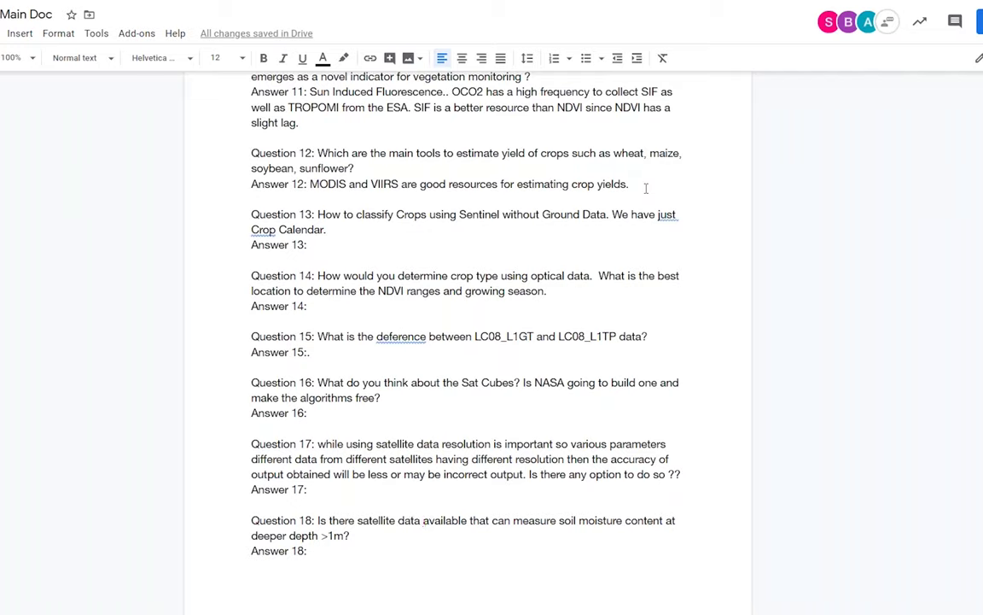
key("BackSpace")
key("BackSpace")
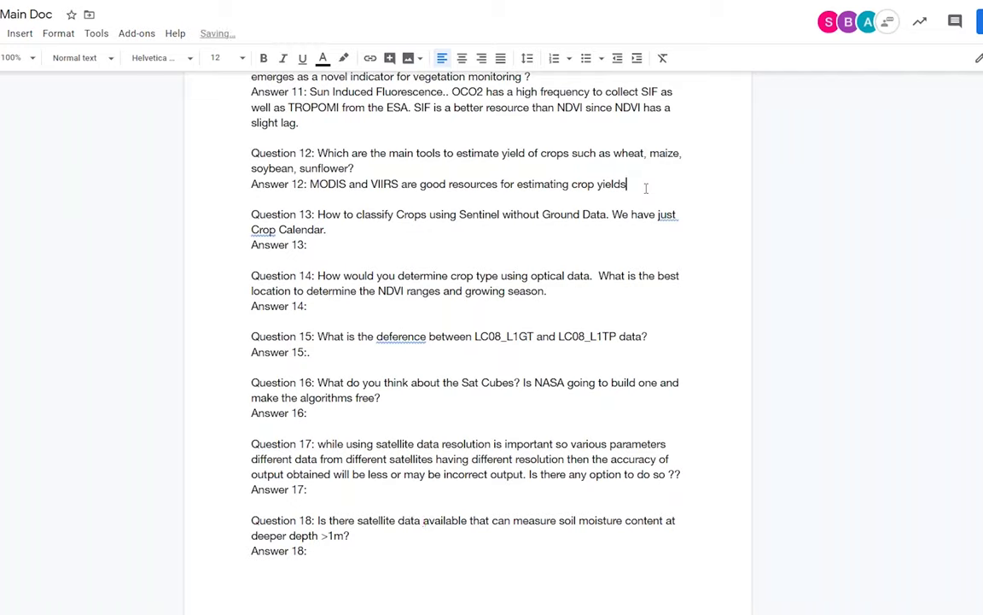
type(", pr")
type("ima")
key("BackSpace")
key("BackSpace")
key("BackSpace")
key("BackSpace")
key("BackSpace")
key("BackSpace")
key("BackSpace")
type(".")
Start Answer 13 with "That is a challenge, with in-situ data being integral in crop classification."
left_click(367, 246)
scroll(364, 246, "down", 1)
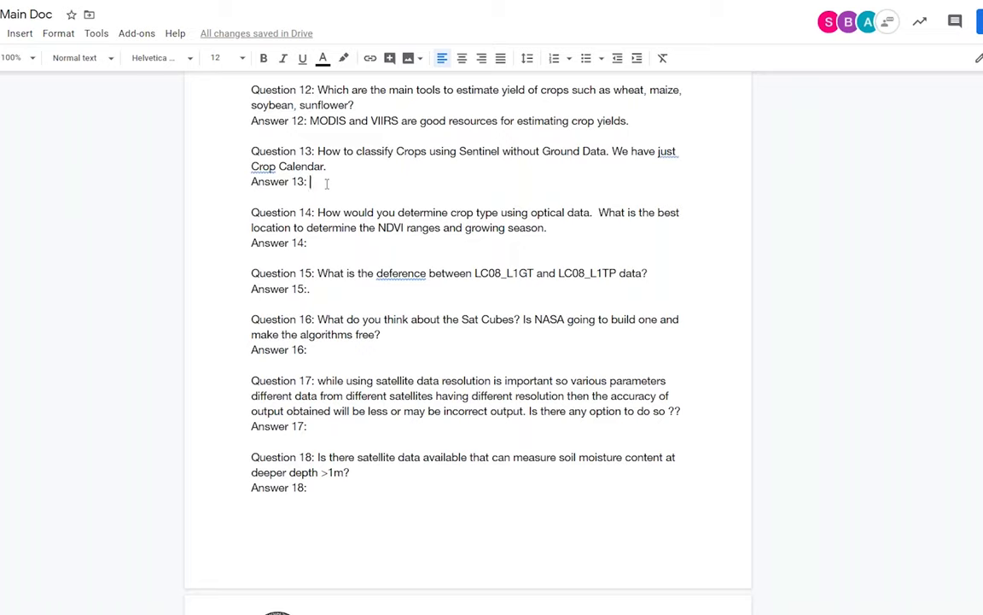
type("Tha")
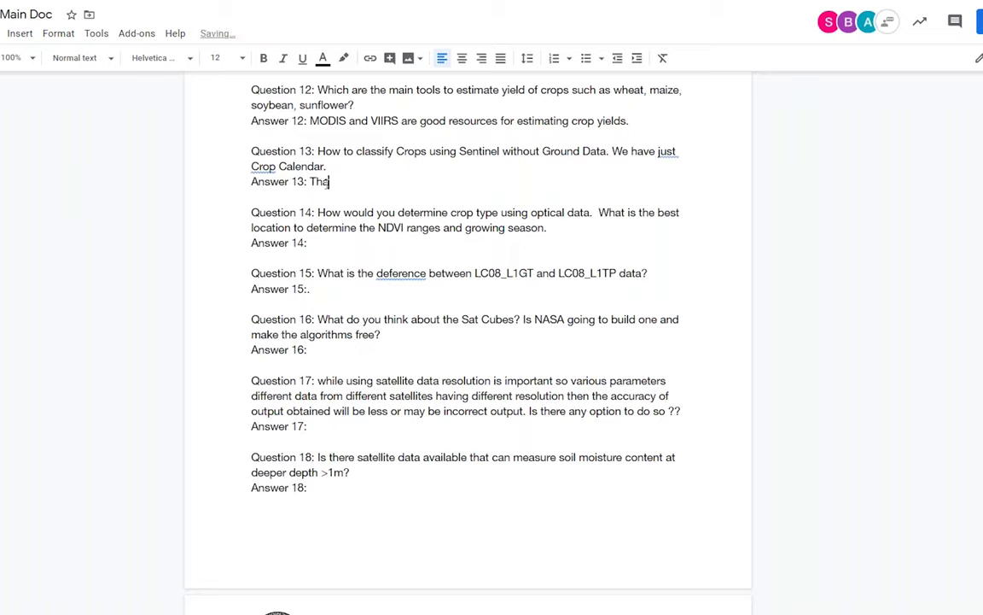
type("t is a challenge, with in-")
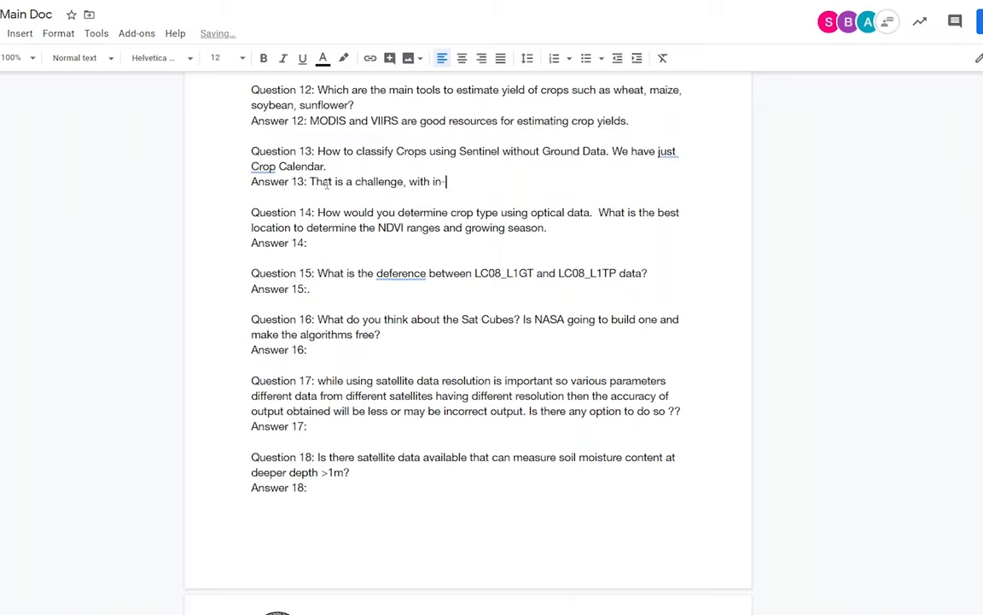
type("situ data being int")
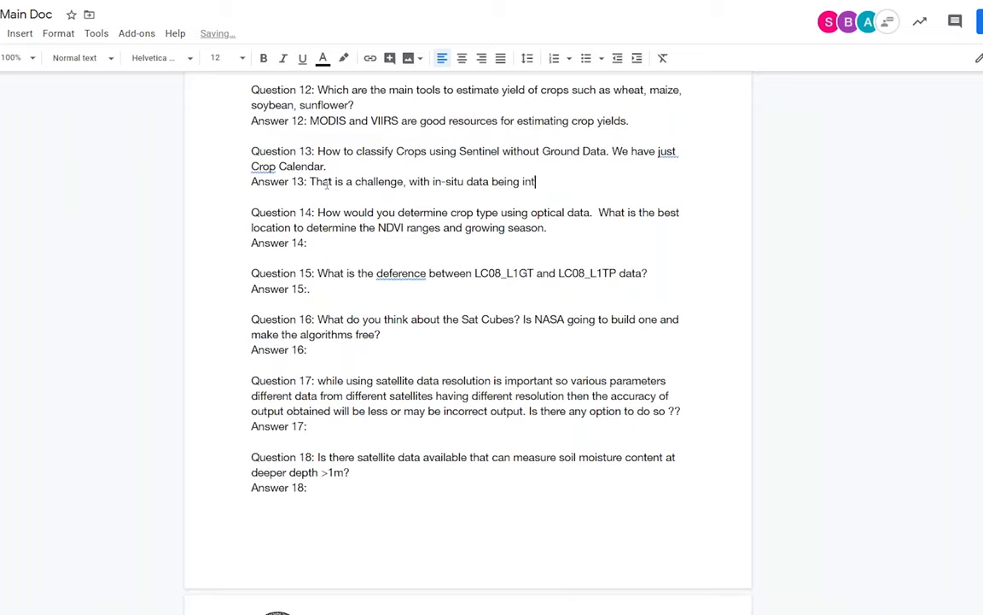
type("egral in crop classi")
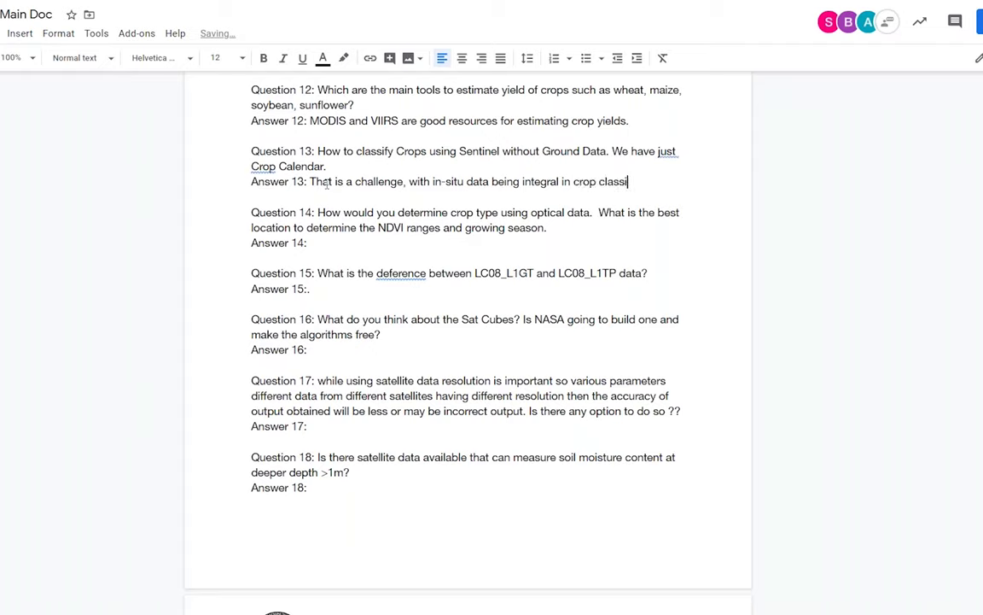
type("fication.")
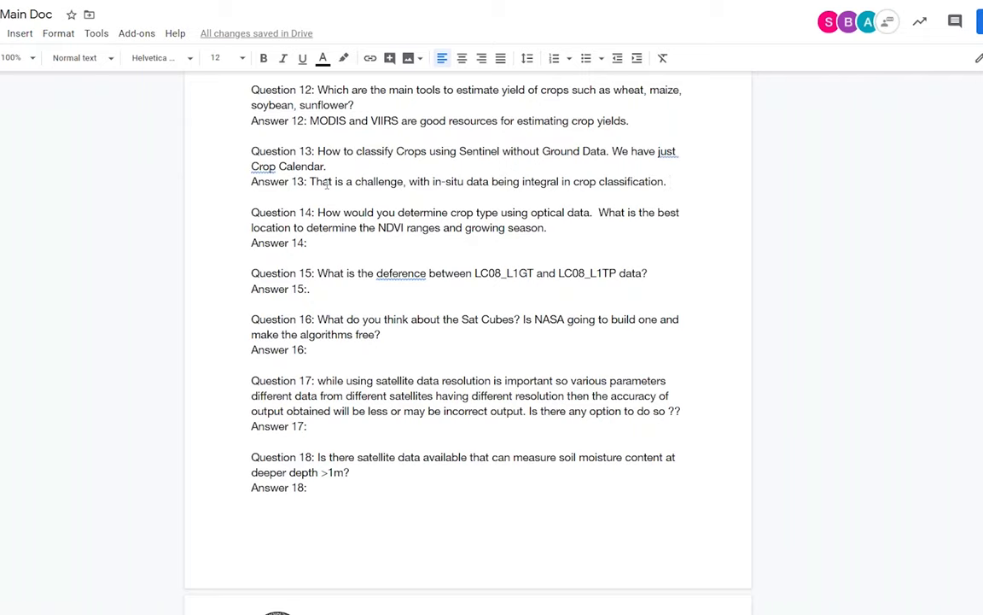
Add a second sentence to Answer 13: "Regional agencies can be more of a resource and past data."
type("Regional a")
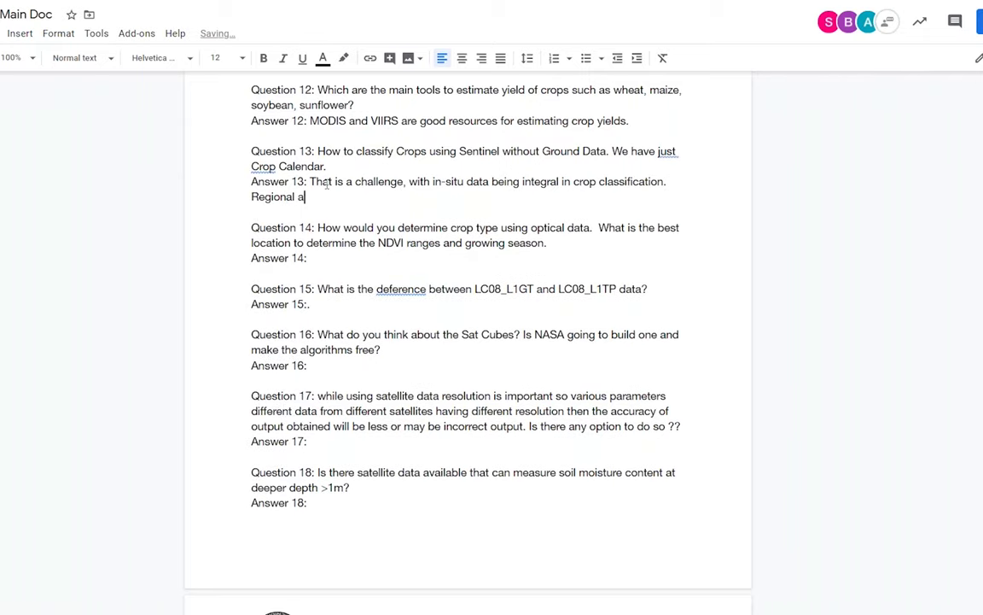
type("gencies can be more")
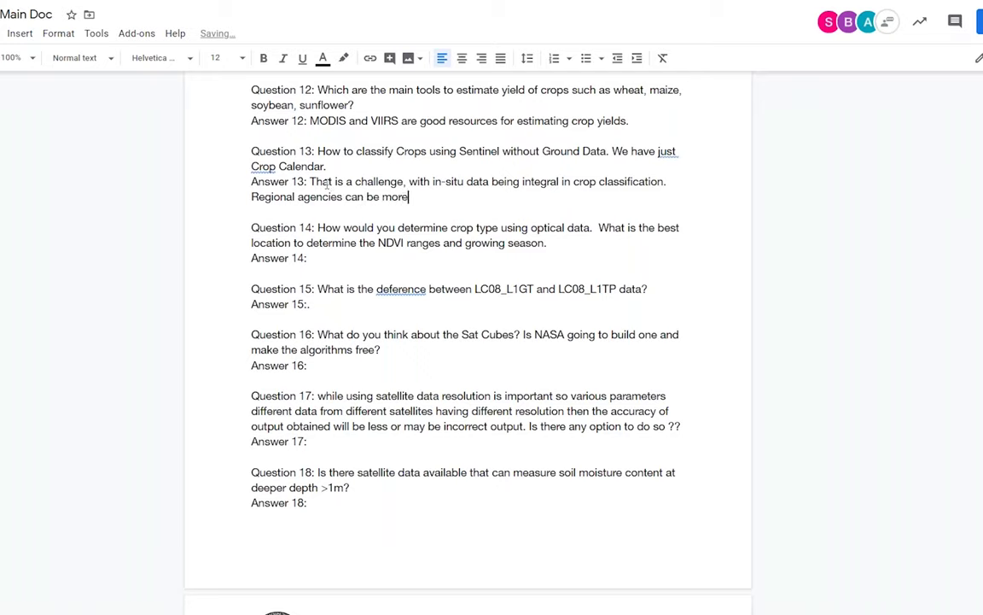
type(" of a resource and ")
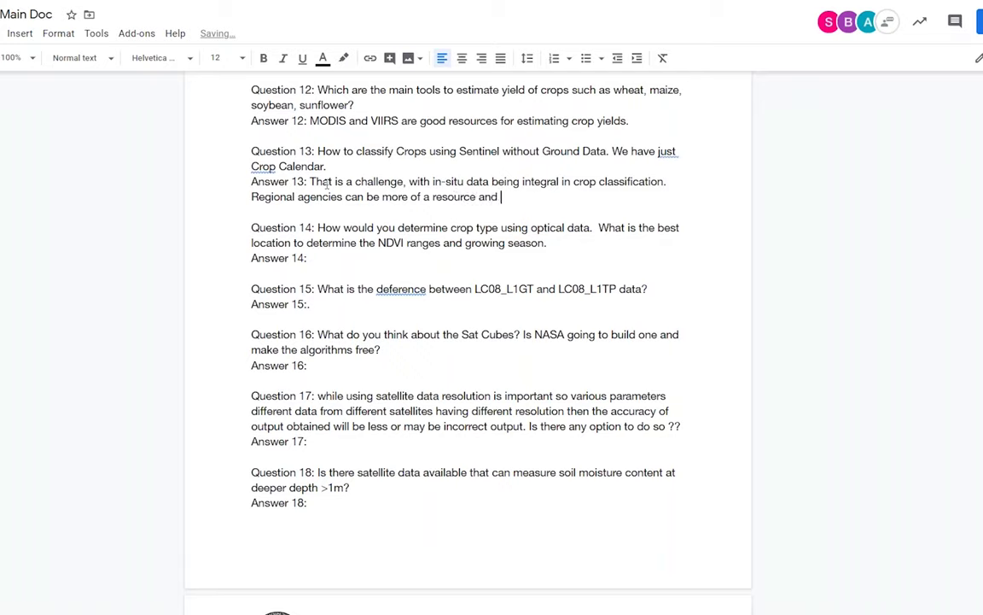
type("past data.")
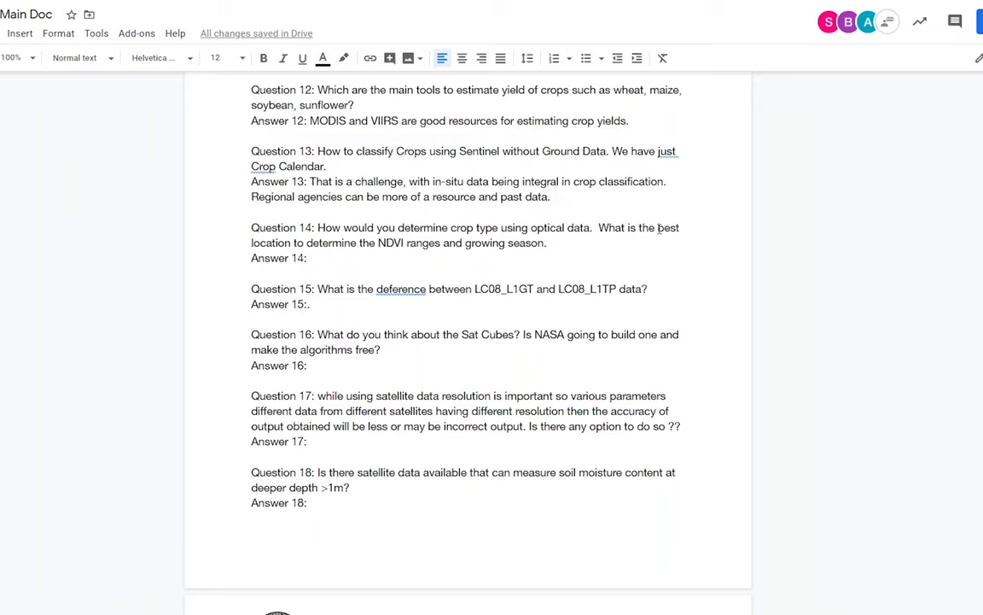
Begin Answer 14 with "Growing degree days being a combination of"
left_click(326, 263)
scroll(326, 263, "down", 1)
scroll(326, 262, "down", 1)
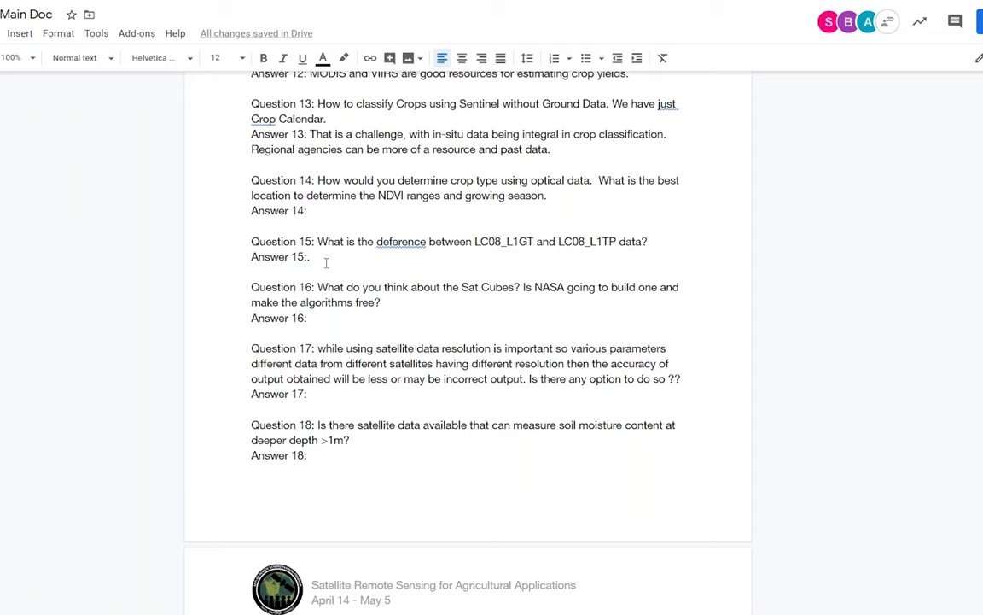
type("Growing ")
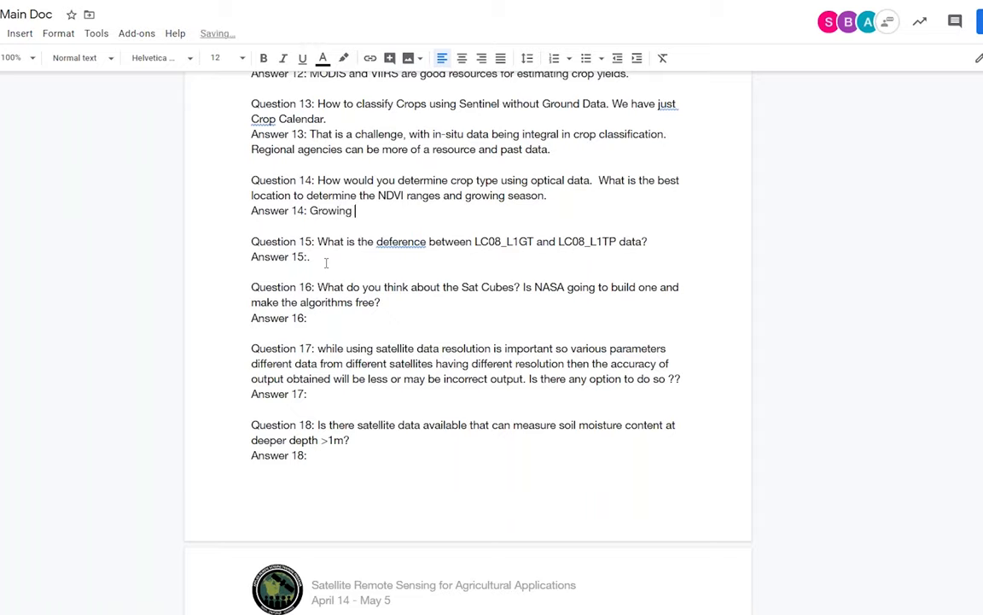
type("degree days being a ")
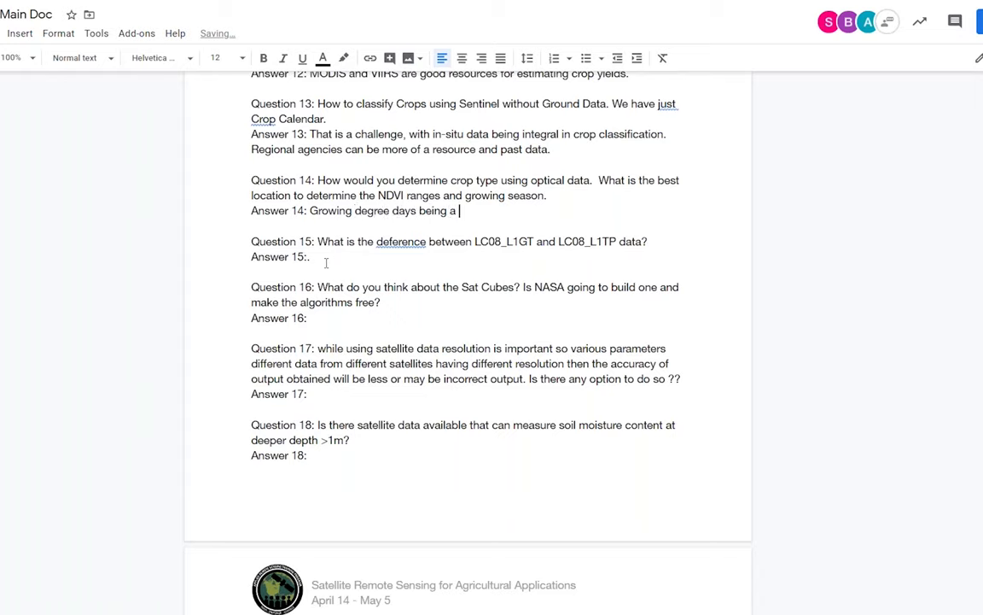
type("combn")
key("BackSpace")
type("ination of ")
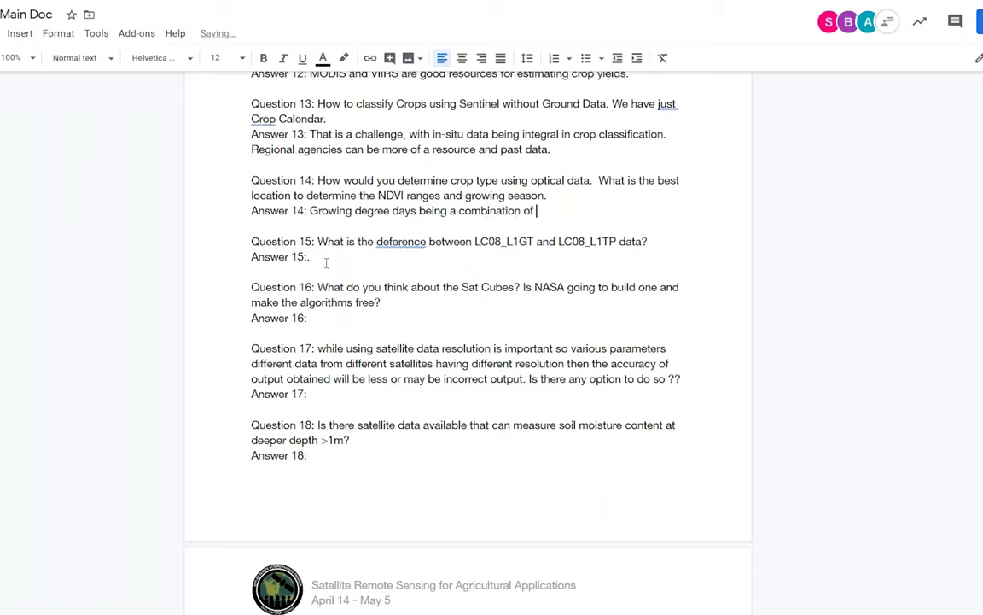
Continue the Answer 14 sentence with "temperature and crop emergance"
type("wea")
key("BackSpace")
key("BackSpace")
key("BackSpace")
type("temperature ")
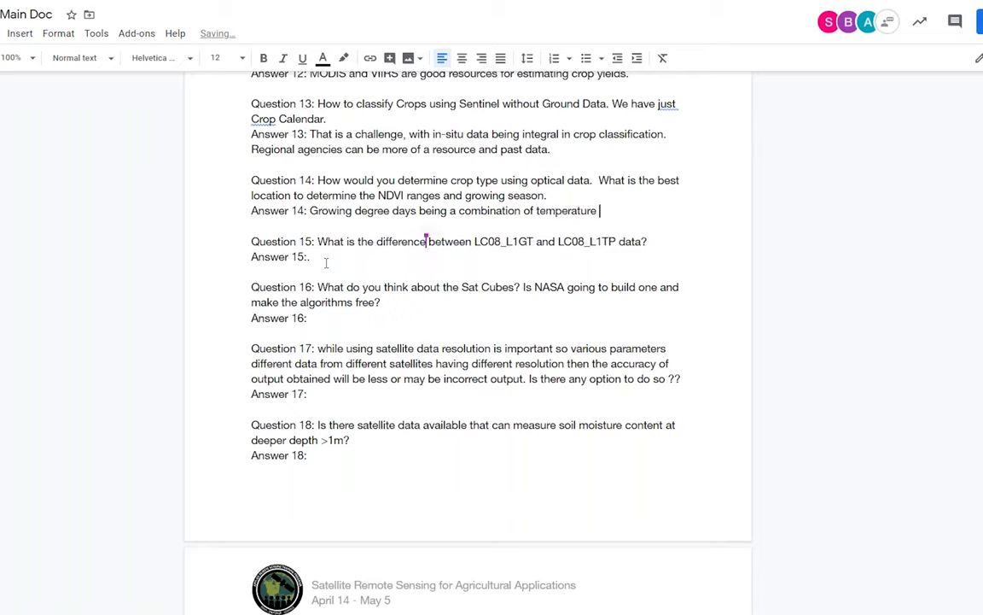
type("and crop emergance")
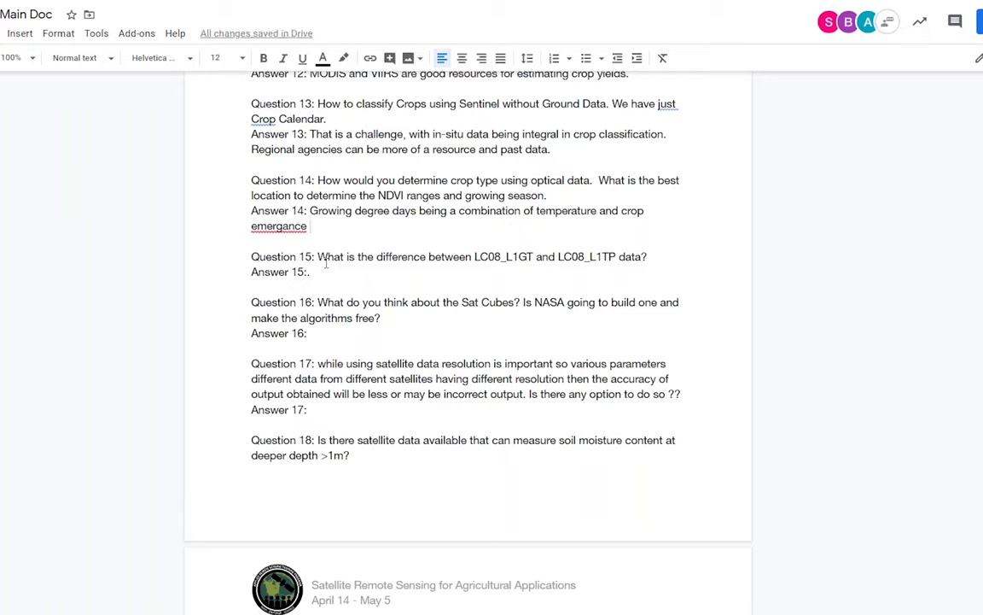
Finish the Answer 14 sentence with "in addition to growing cycle."
type(" in addtion")
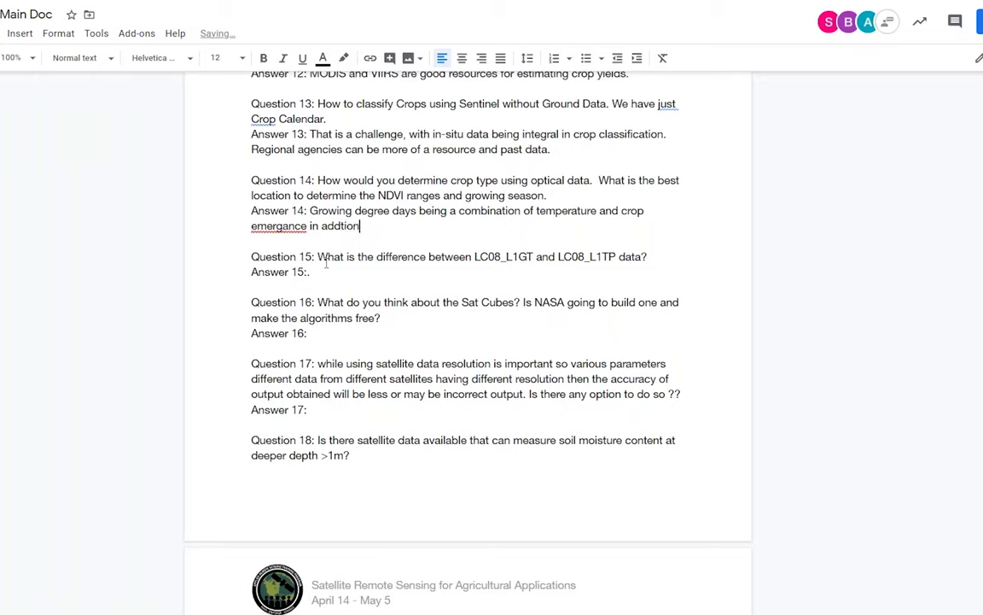
key("BackSpace")
key("BackSpace")
key("BackSpace")
key("BackSpace")
type("ition o")
key("BackSpace")
type("to growing cycle.")
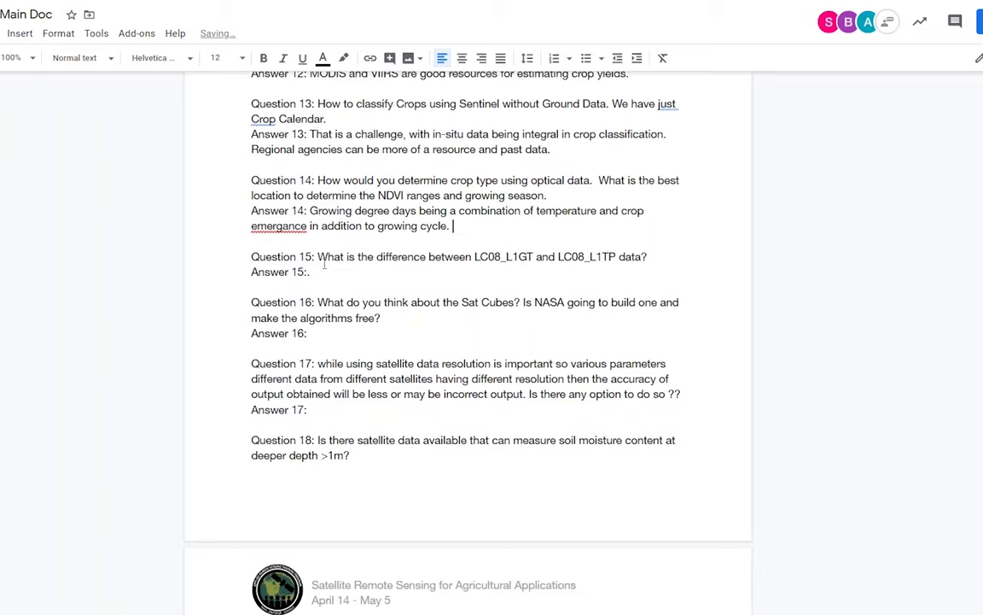
Correct the misspelled word in Answer 14 to the suggested "emergence" and return to the end of the sentence
right_click(264, 227)
left_click(403, 241)
left_click(455, 228)
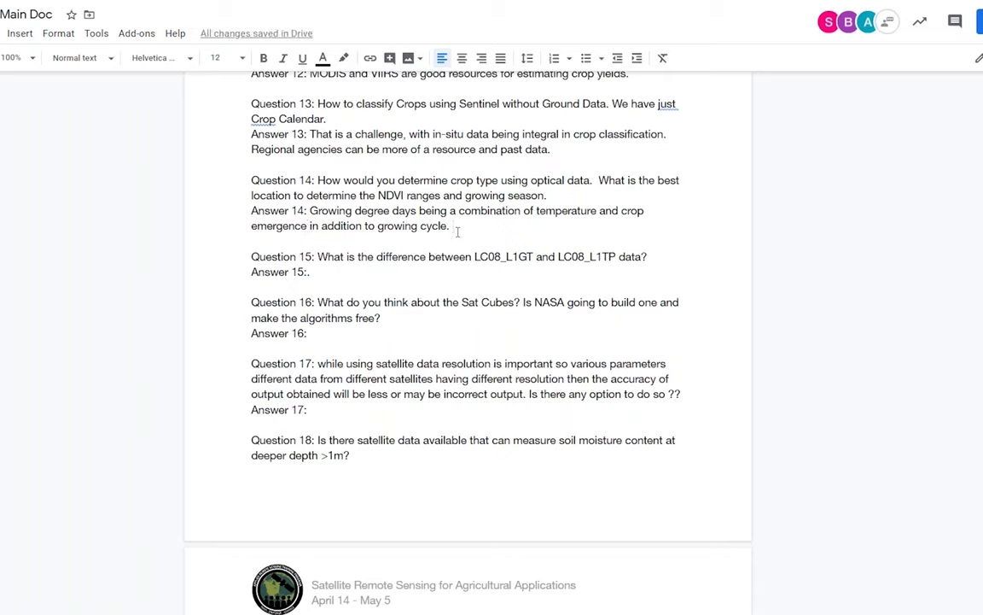
type("Yo")
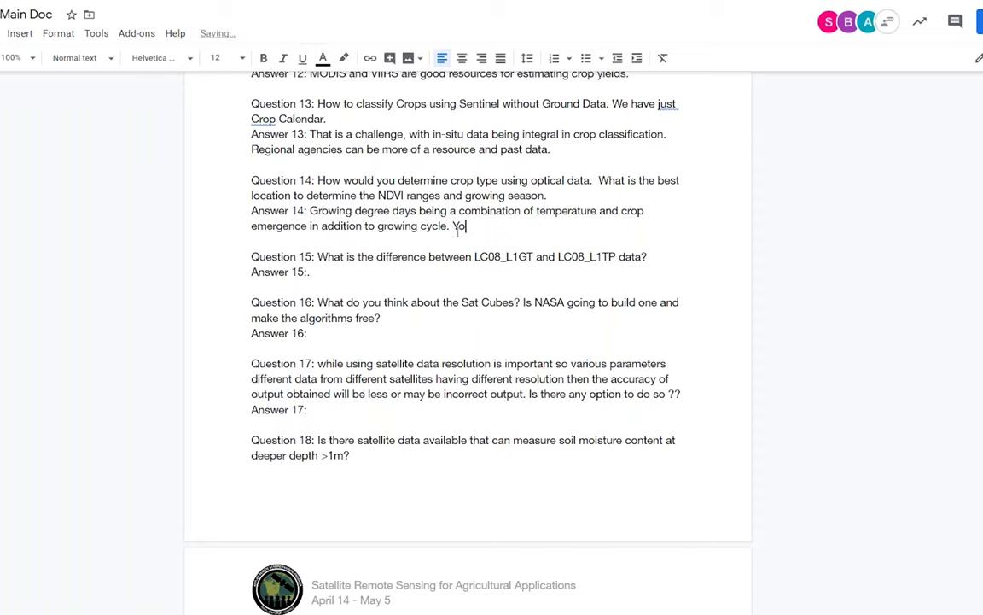
key("BackSpace")
key("BackSpace")
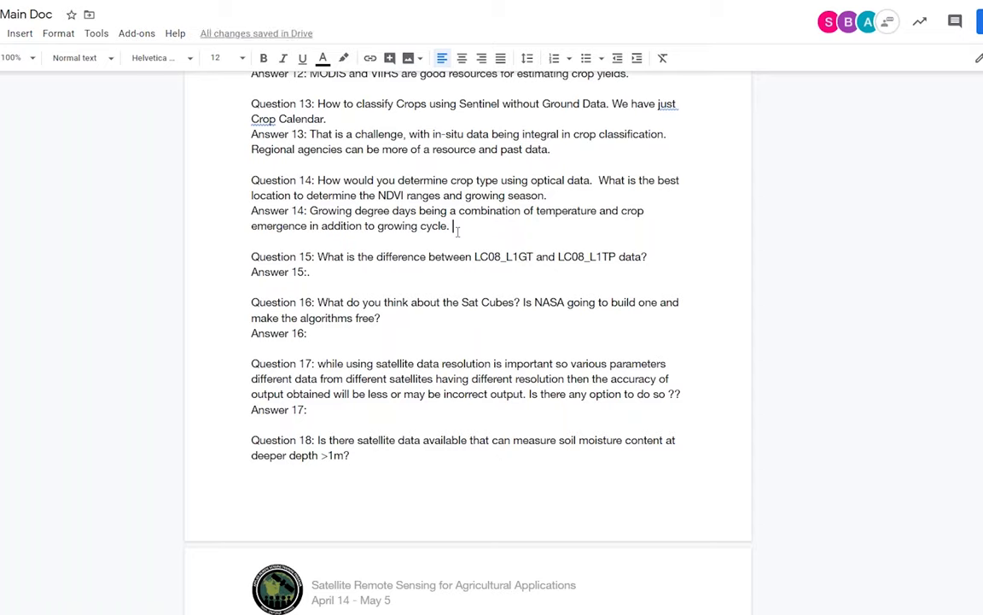
Add to Answer 14 the sentence "Knowing your regional crop calendar is also helpful and is assessed using NDVI."
type("Know")
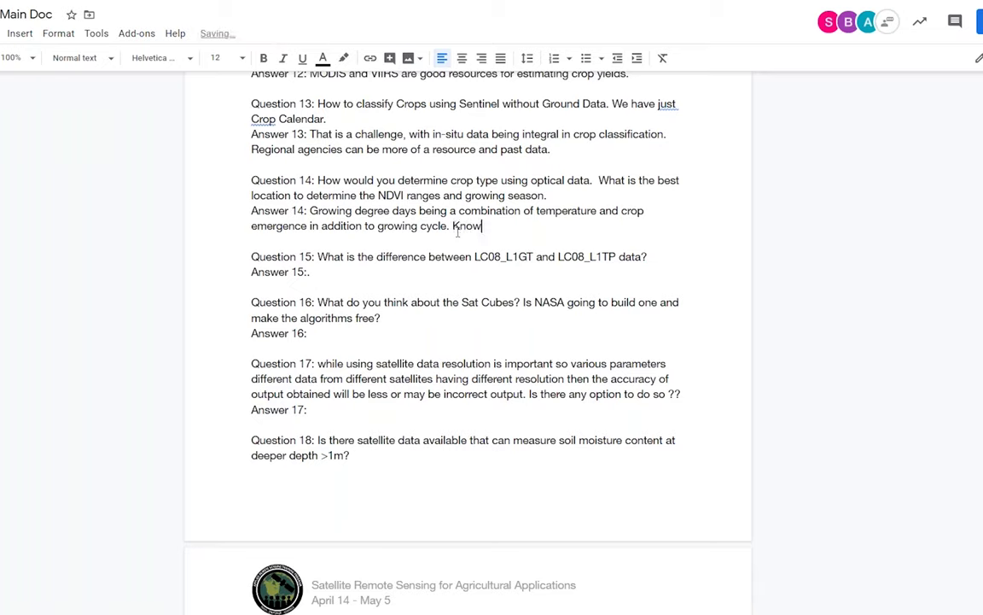
type("ing your regiojn")
key("BackSpace")
key("BackSpace")
type("nal ")
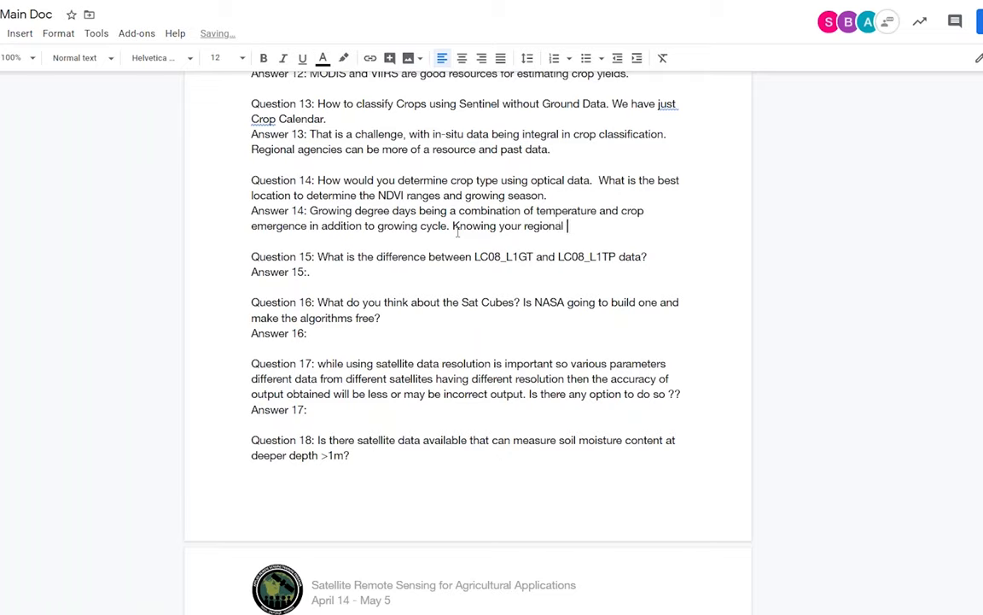
type("crop calendar is ")
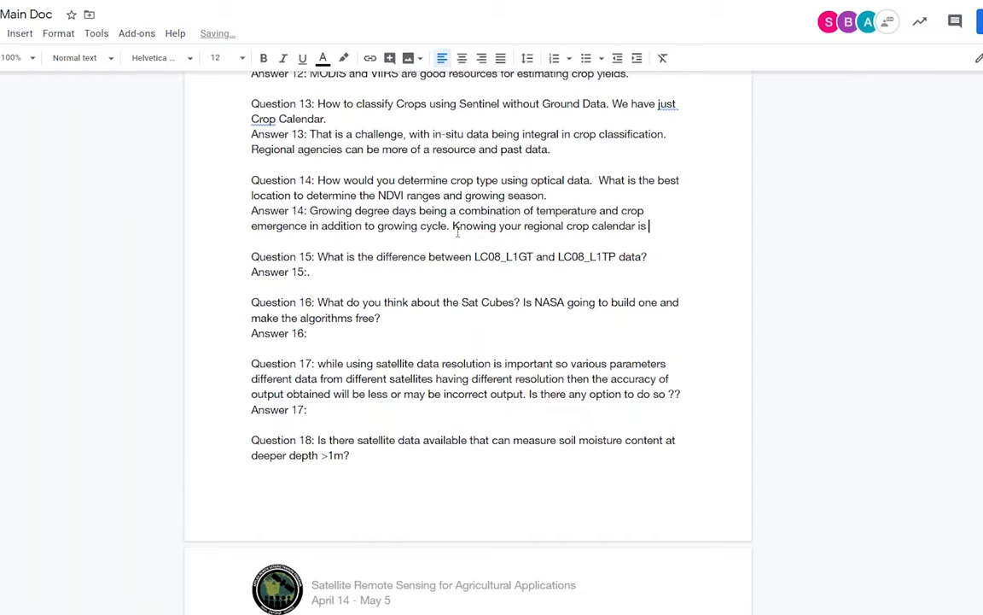
type("also help")
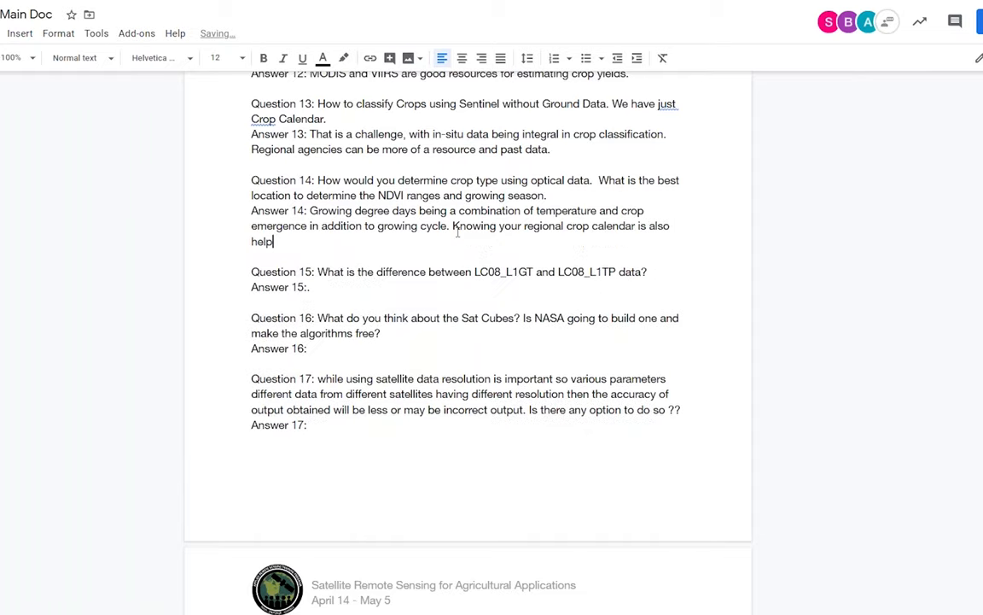
type("ful")
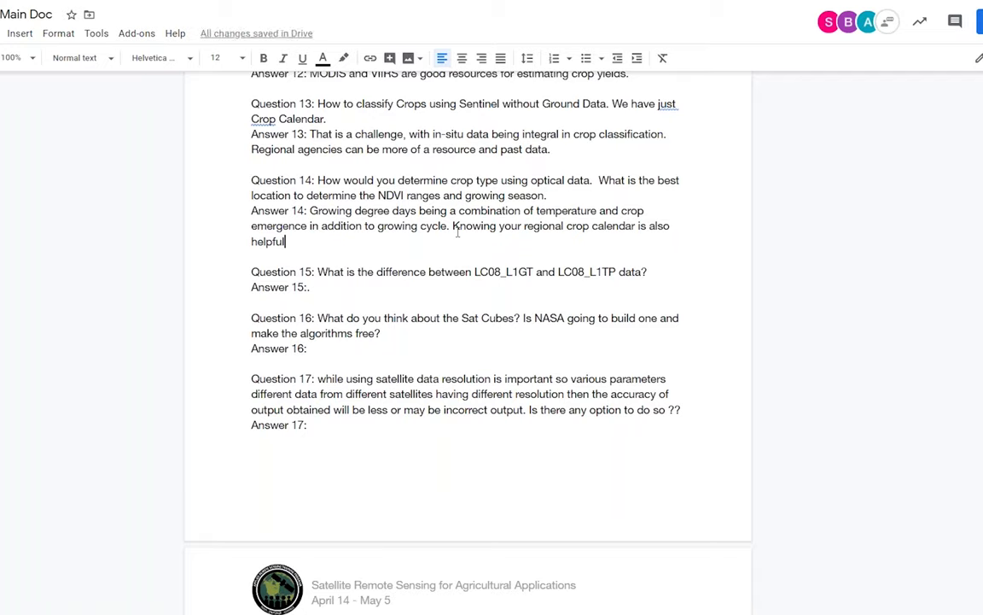
type(" and is ass")
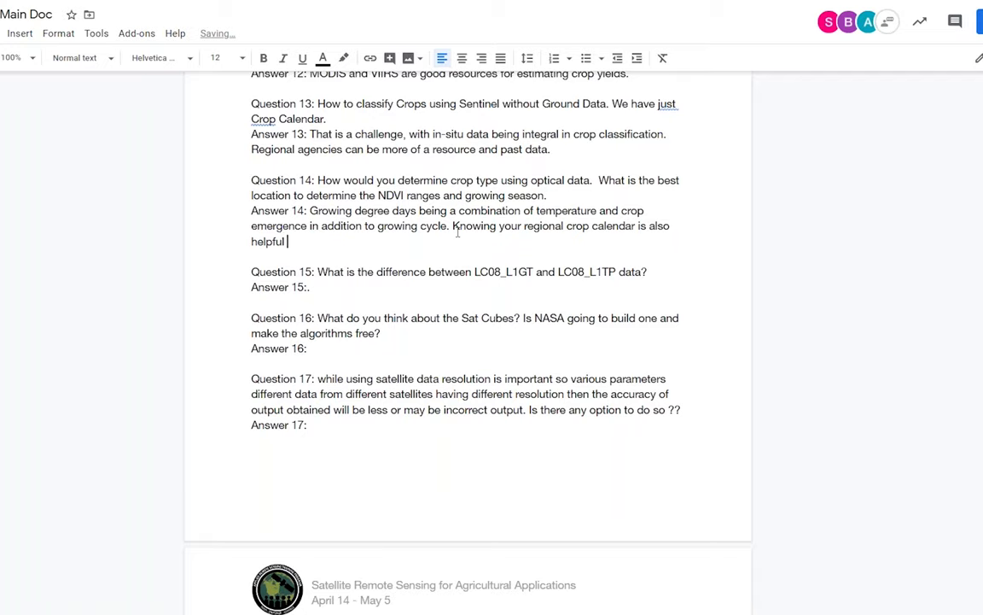
type("essed using ")
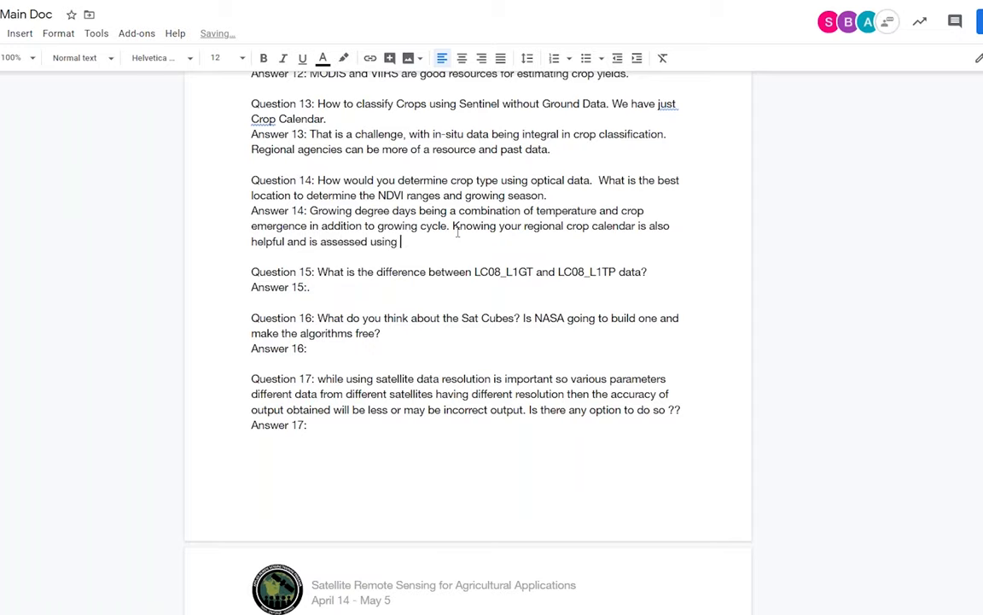
type("NDVI.")
Fill in Answer 15, replacing the stray period, with "These are both Level 1 products. We will elaborate."
left_click(322, 287)
scroll(323, 287, "down", 1)
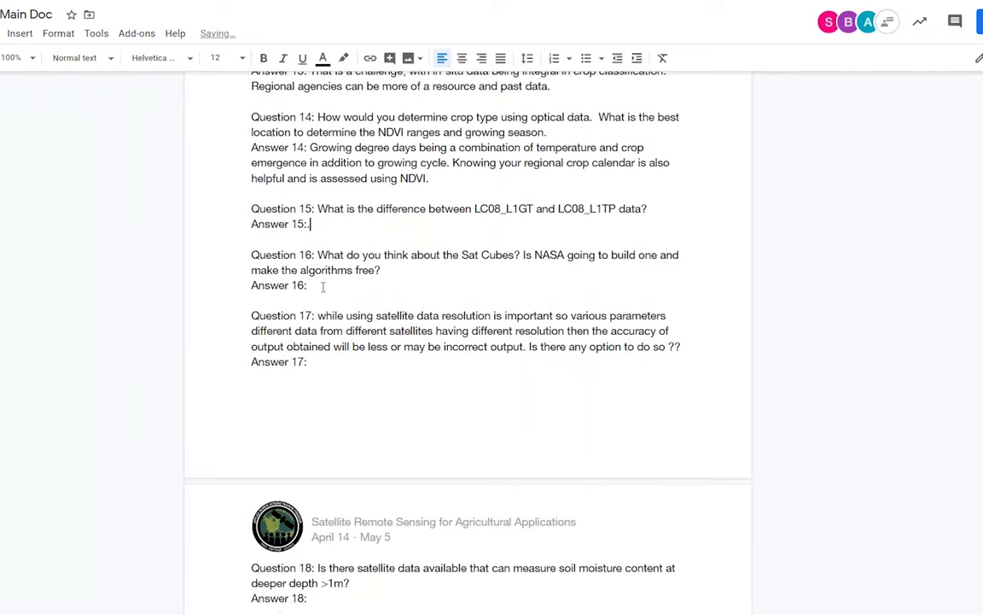
scroll(325, 288, "down", 2)
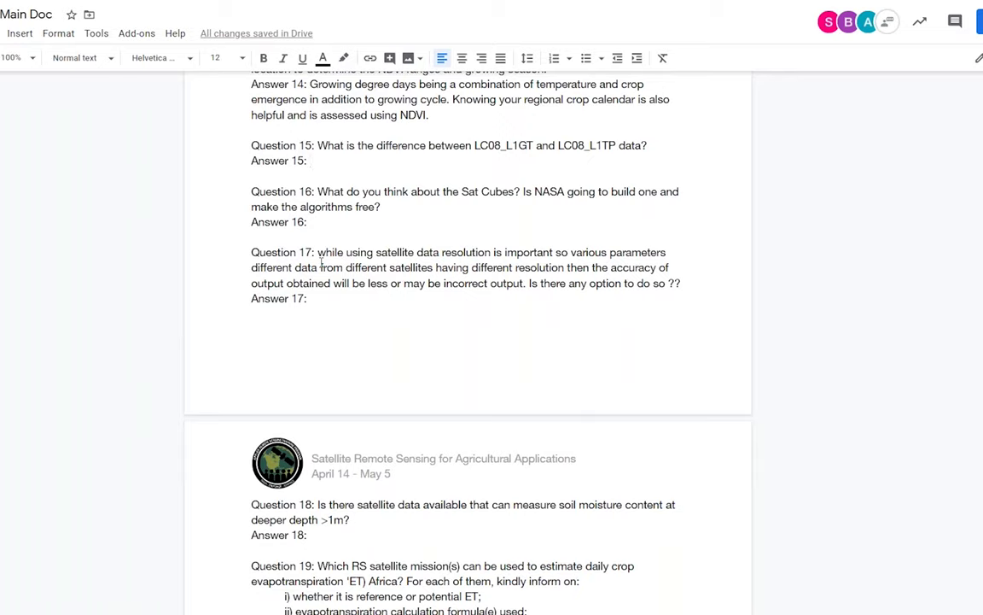
type("Th")
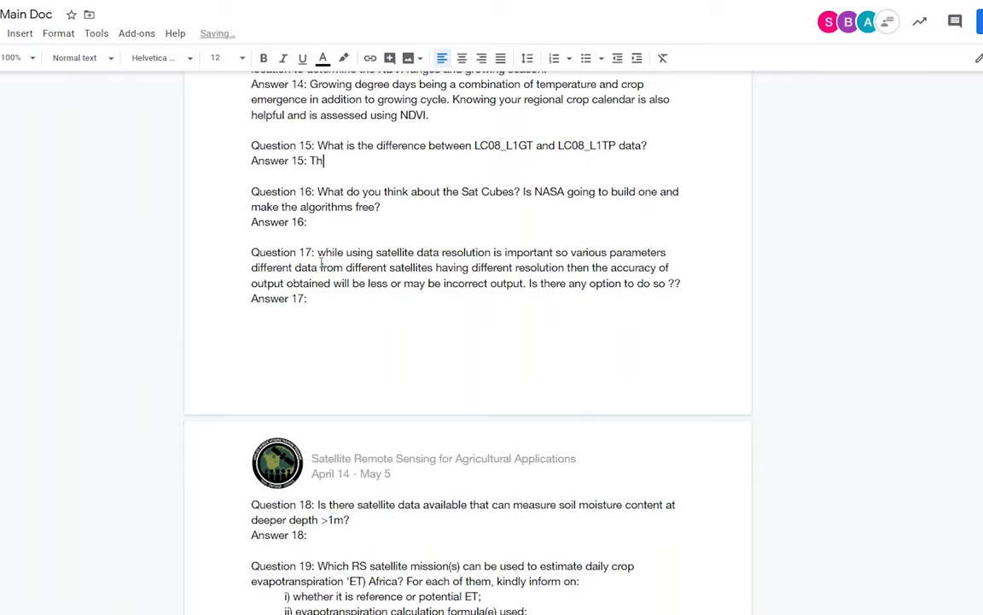
type("ese are both Leve")
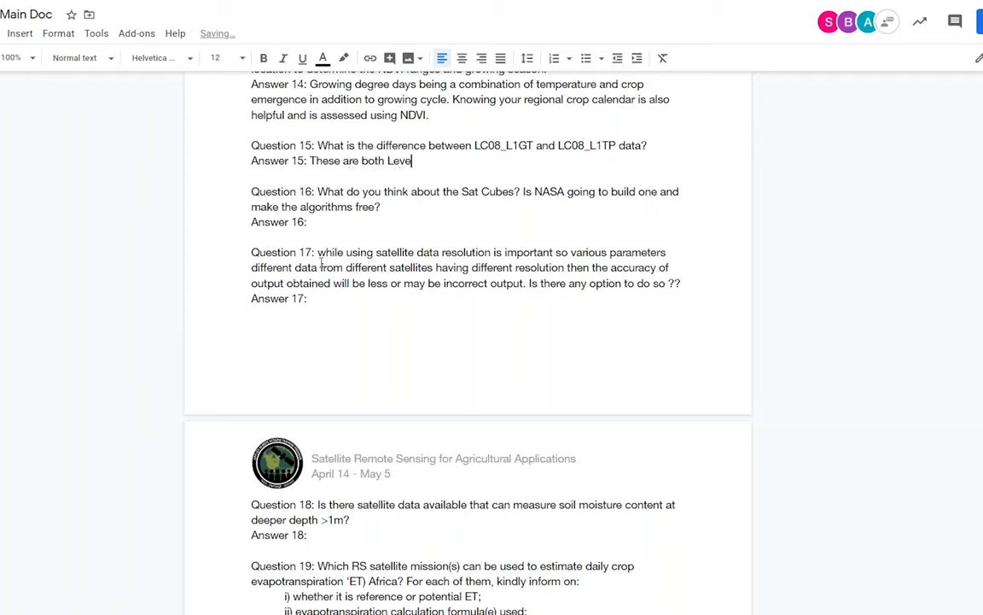
type("l 1 products. We ")
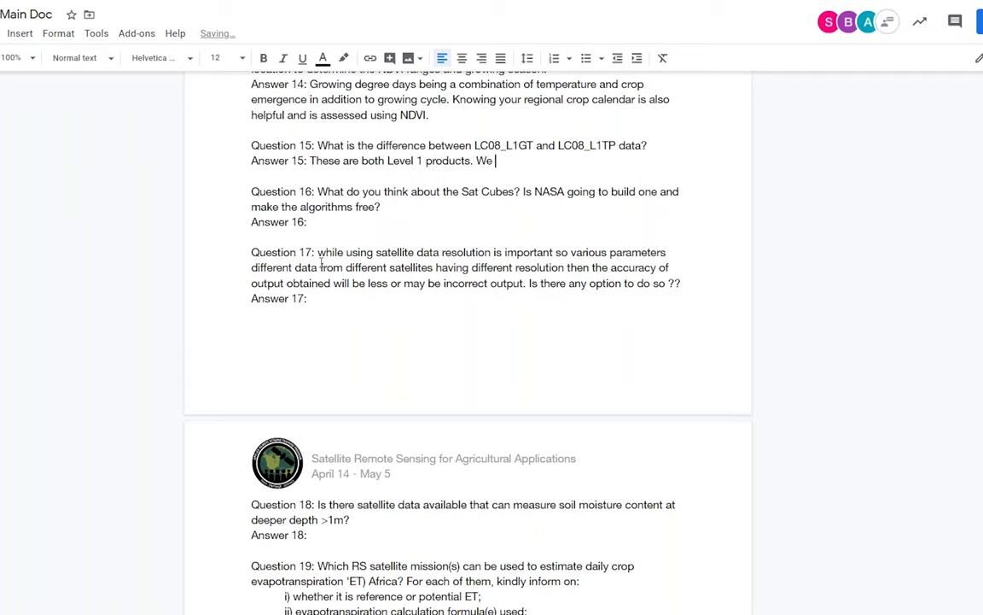
type("will elaborate.")
Begin Answer 16 with "Sat cubes are valuable for crop monitoring with high temporal resolution."
left_click(328, 223)
scroll(327, 222, "down", 1)
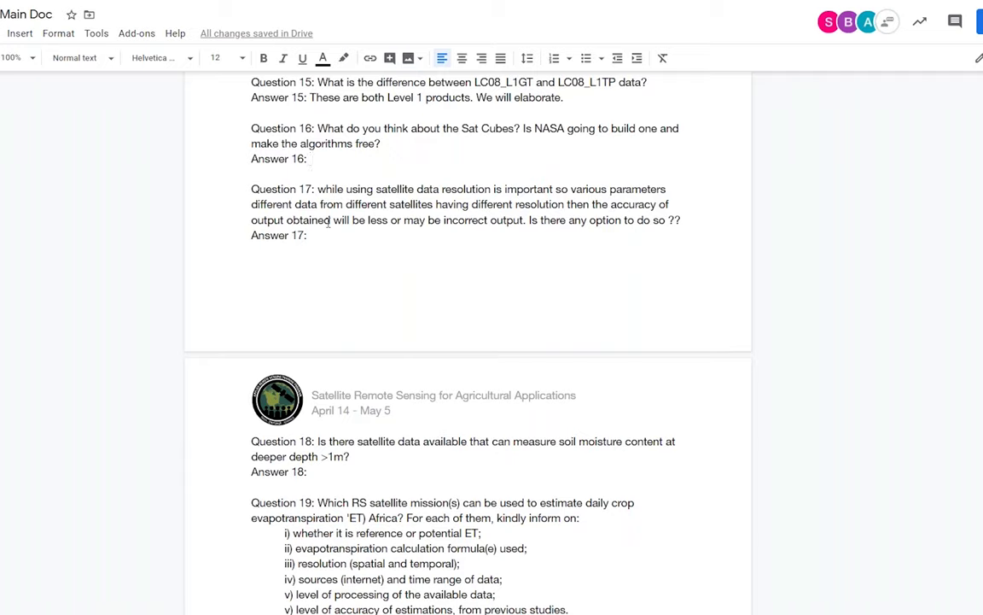
type("Sat c")
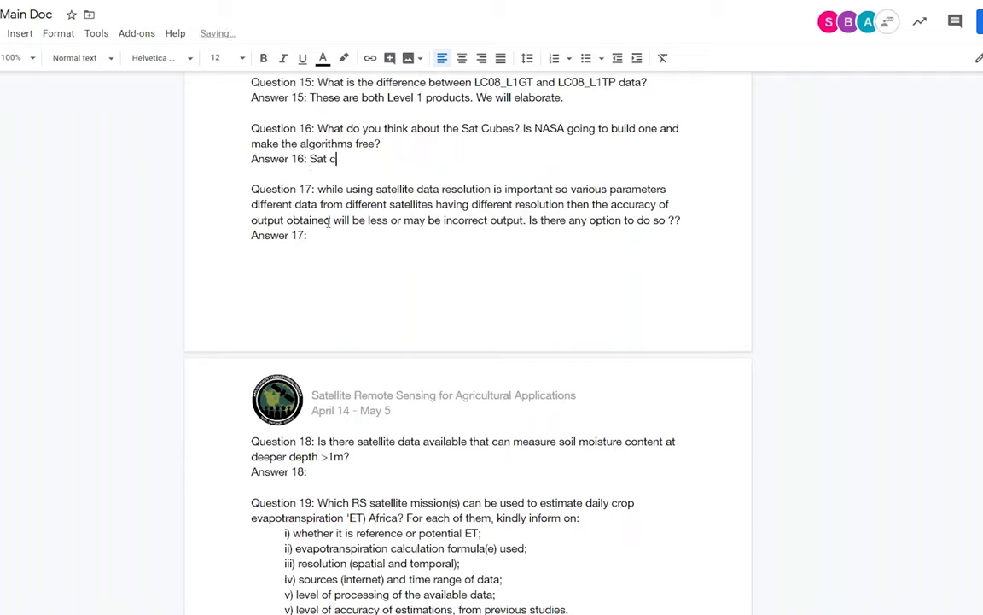
type("ubes are valuable for crop ")
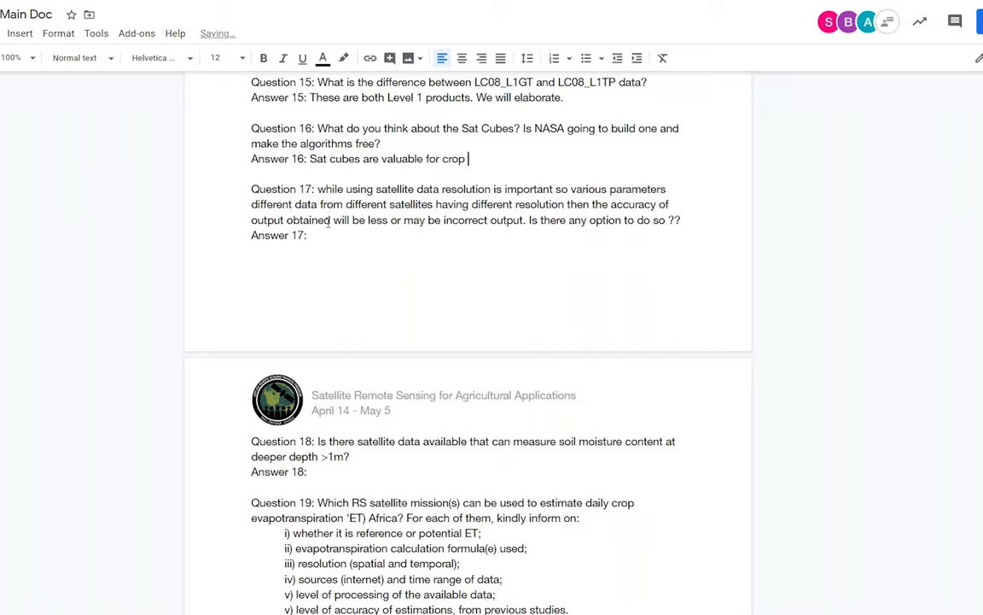
type("monitoring with ")
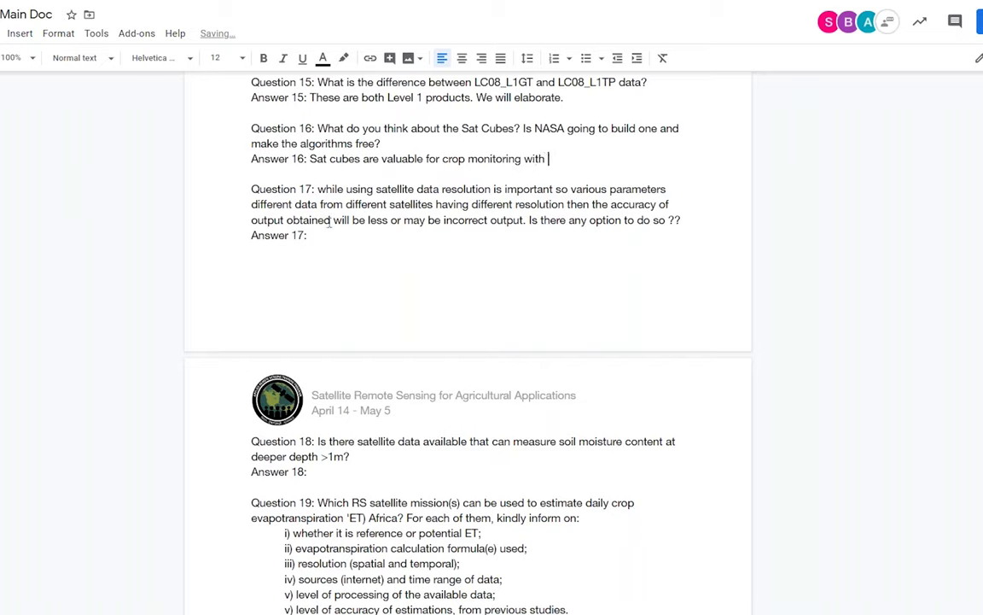
type("high temporal resolution")
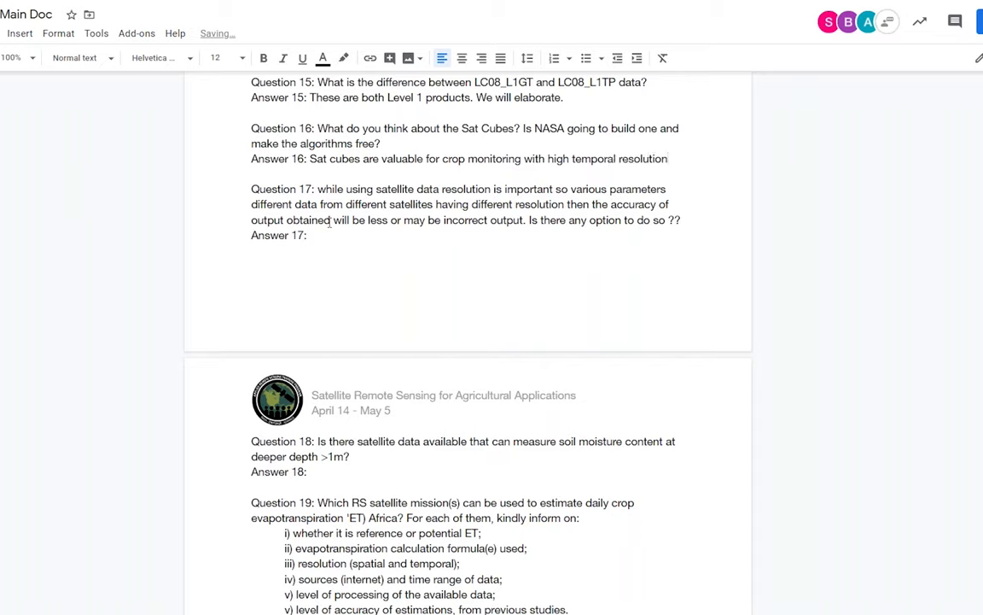
type(".")
Continue Answer 16 with "However, Sat Cubes are commercial products with an associated cost."
key("Return")
type("However")
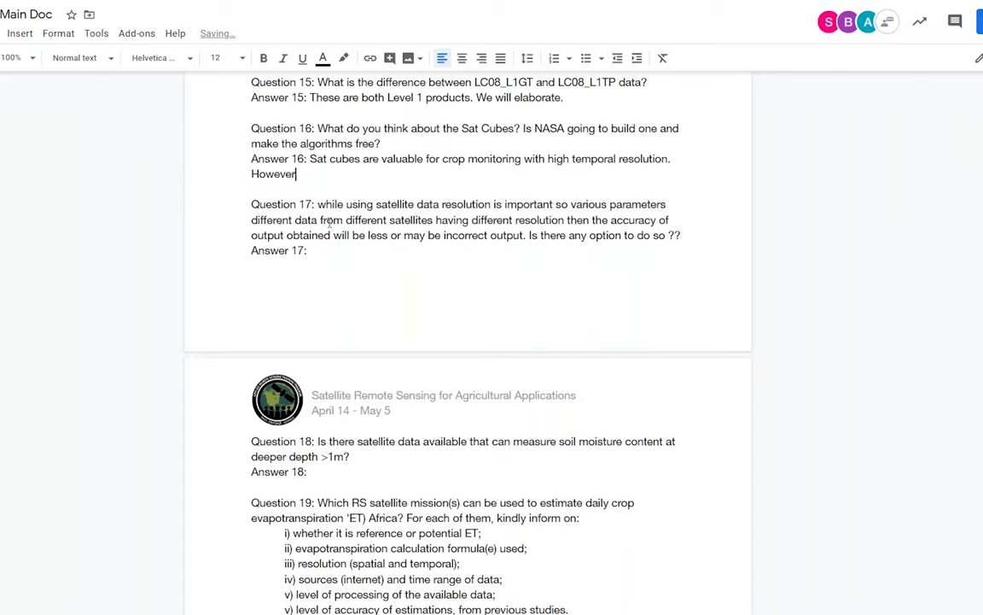
type(", Sat Cubes are commec")
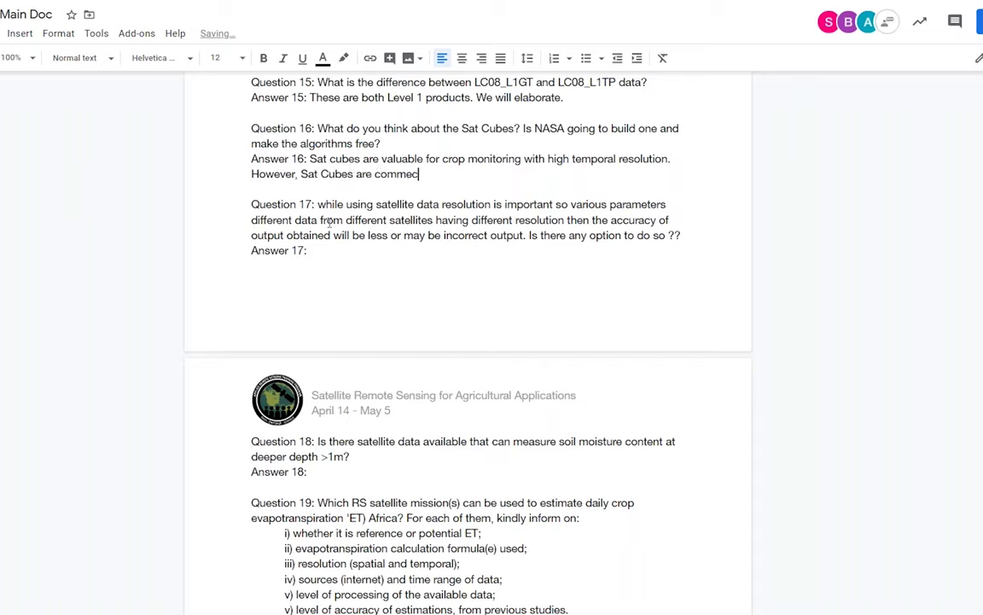
key("BackSpace")
type("rcial products with a")
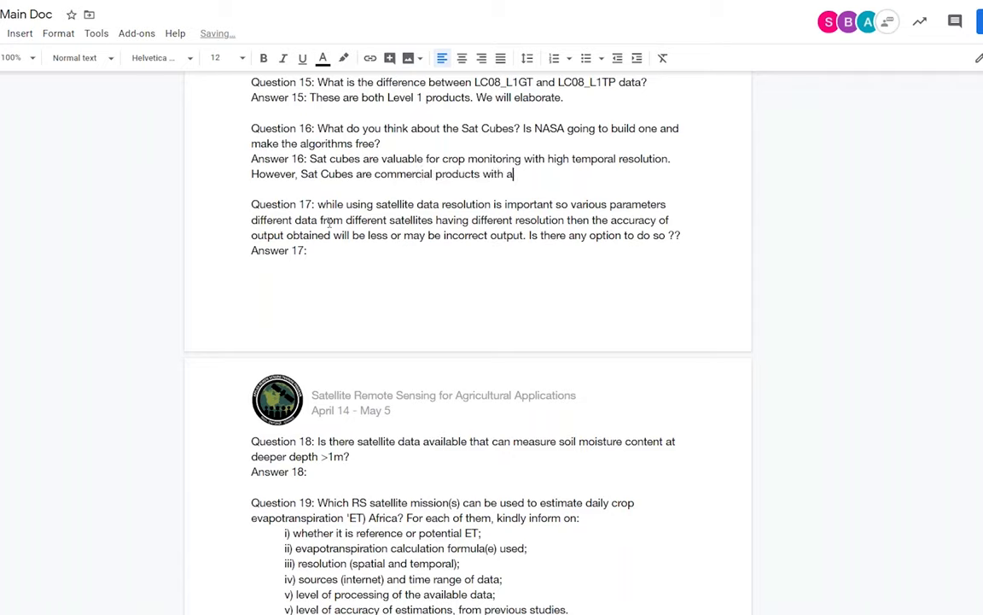
type("n associated cost.")
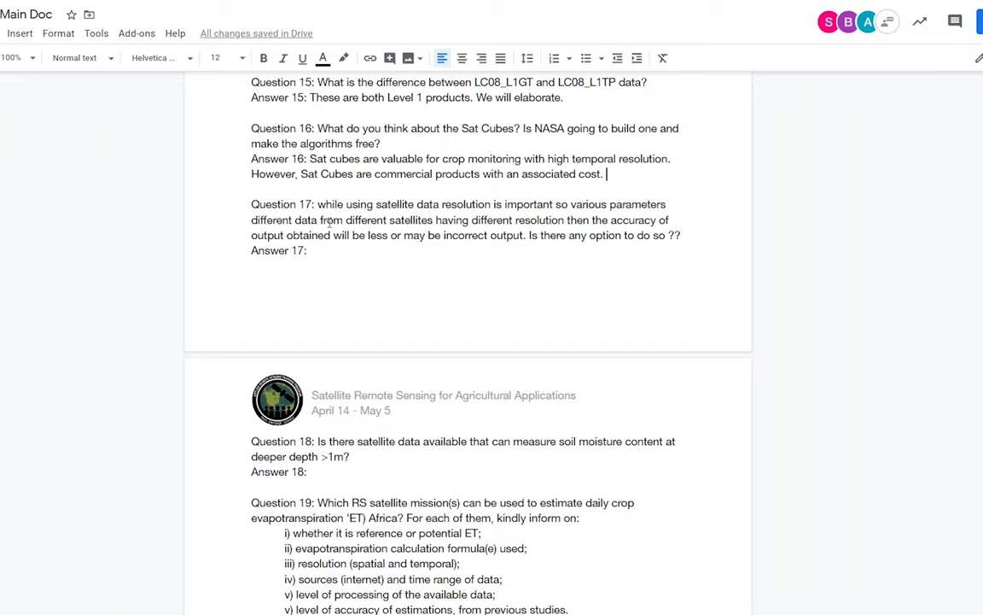
Add to Answer 16 "Sensors such as MODIS and VIIRS are great alternatives in which are the gold standard for analysis."
type("Sensors ")
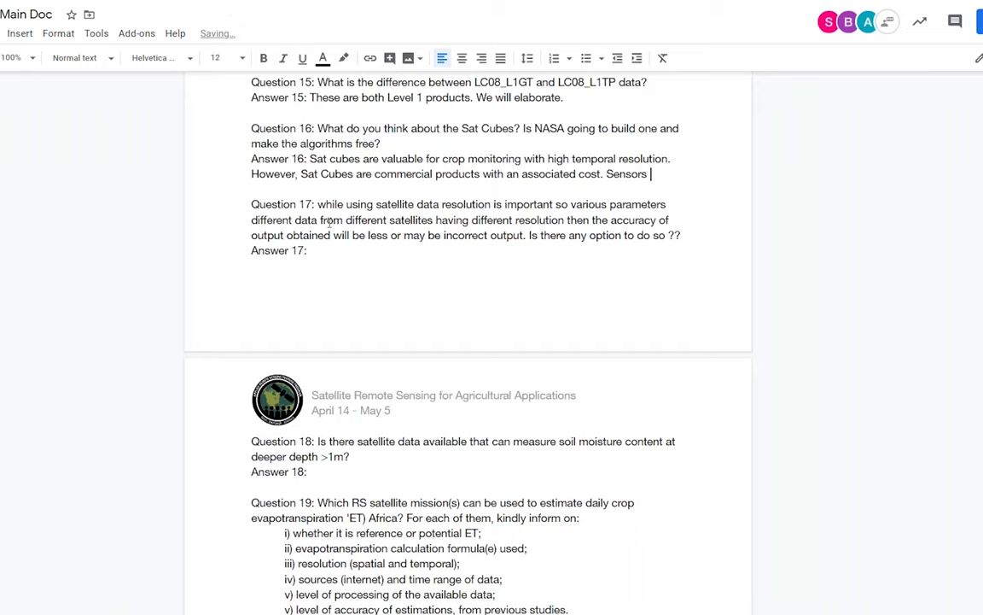
type("such as M")
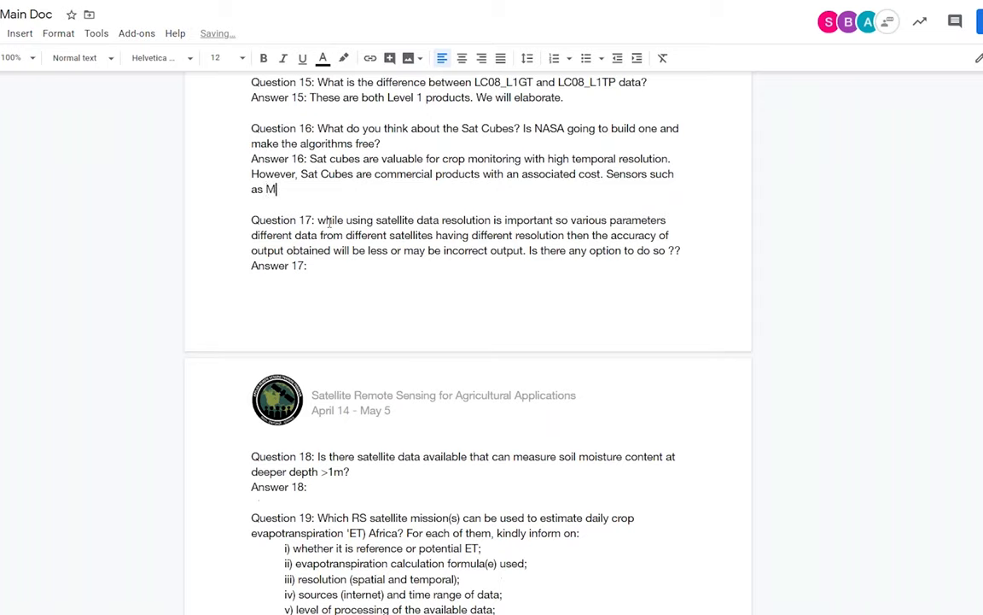
type("ODIS and VIRRS")
key("BackSpace")
key("BackSpace")
key("BackSpace")
type("IRS")
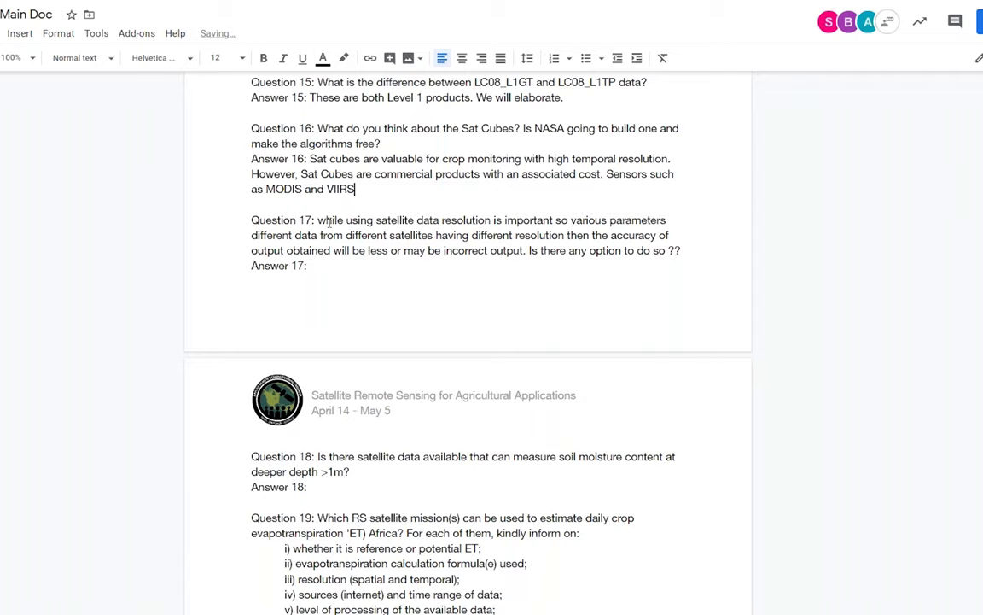
type(" are great alternatives")
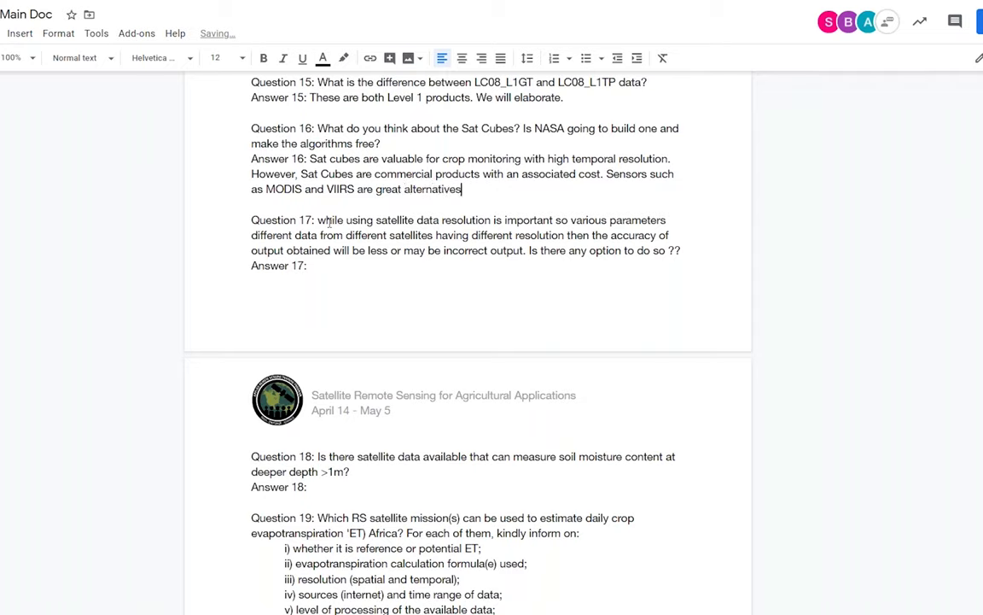
type(" in which are the ")
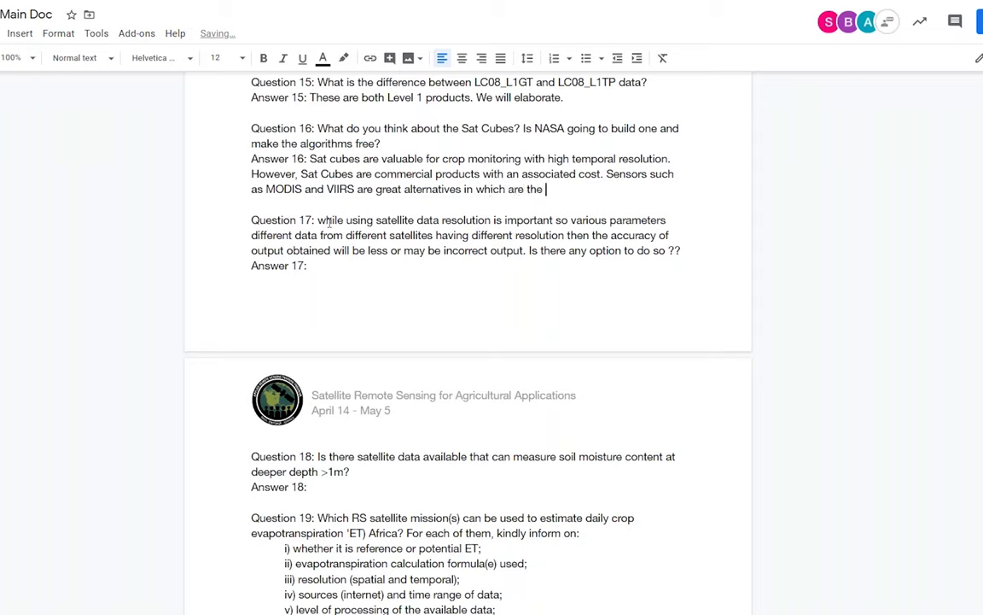
type("gold standard f")
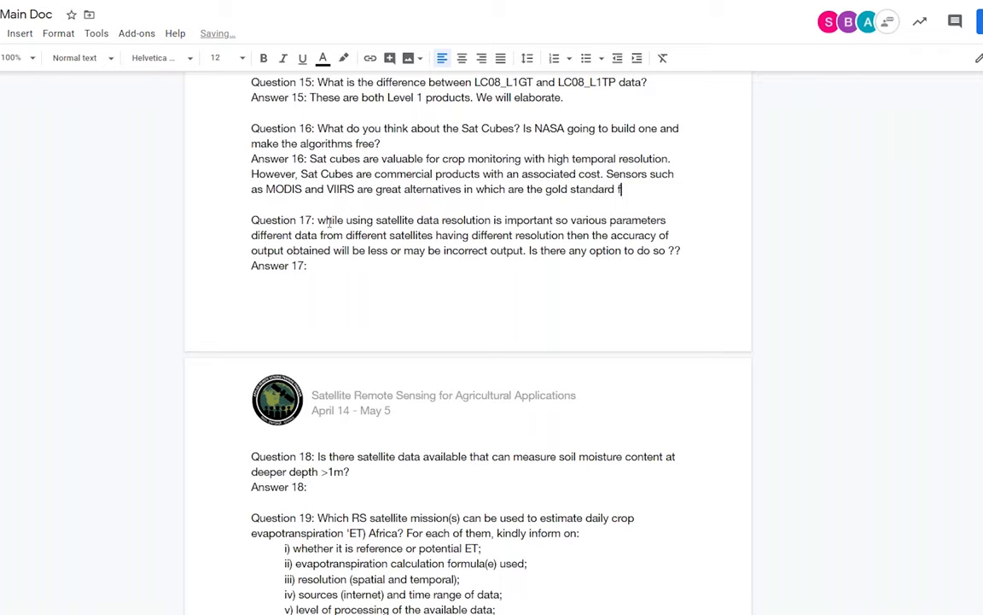
type("or analysis.")
Finish Answer 16 with "There is a place for both. I am not sure for agriculture applications."
key("Return")
type("Ther")
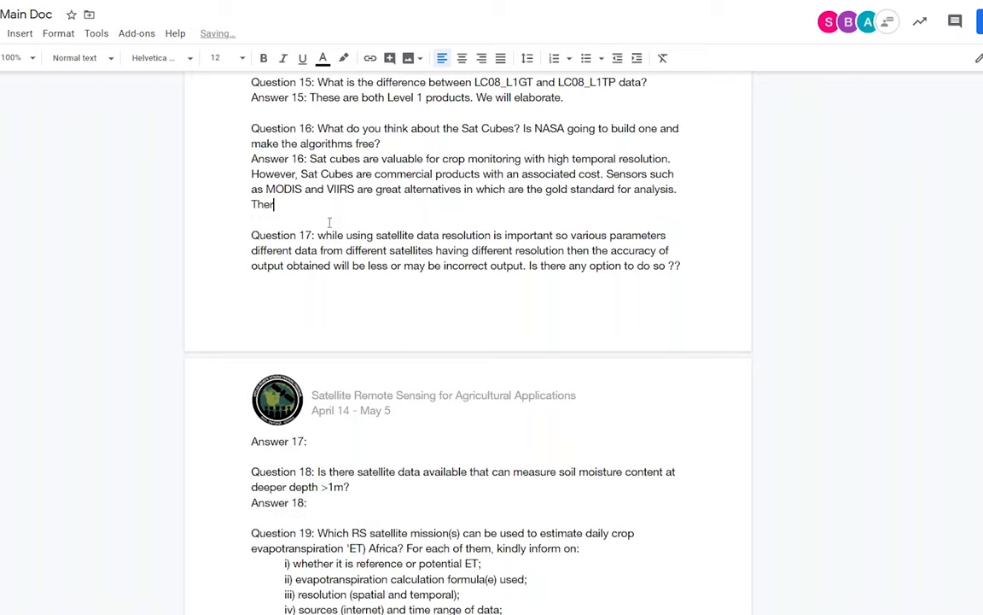
type("e is a place for both.")
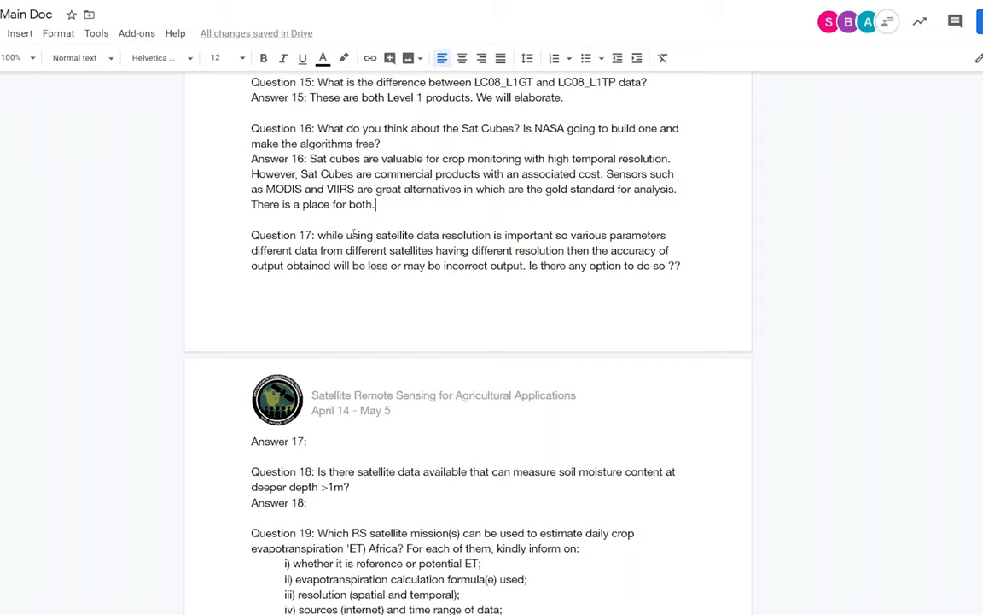
type("I am no")
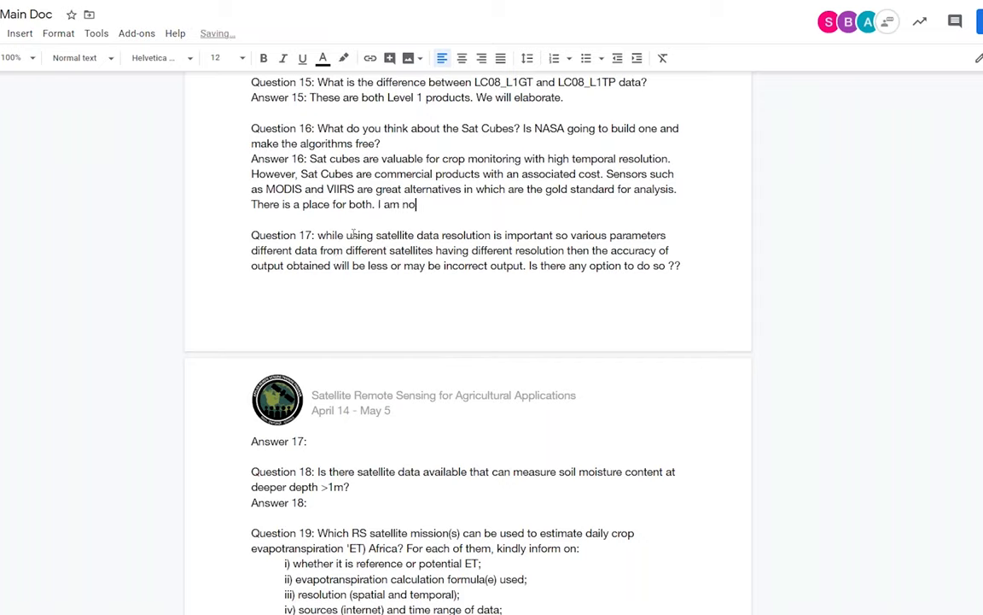
type("t sure for agriculture ")
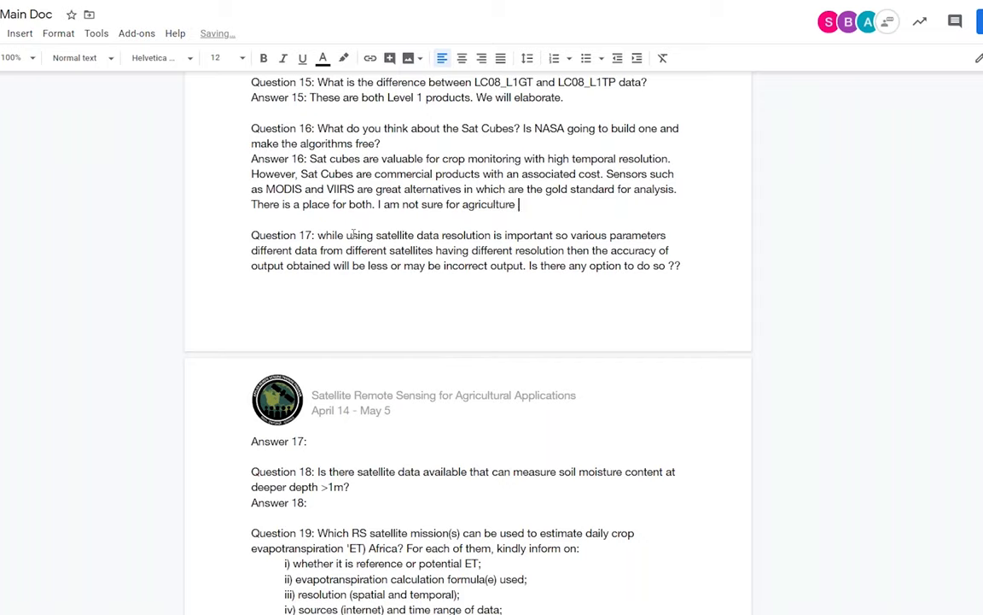
type("applications.")
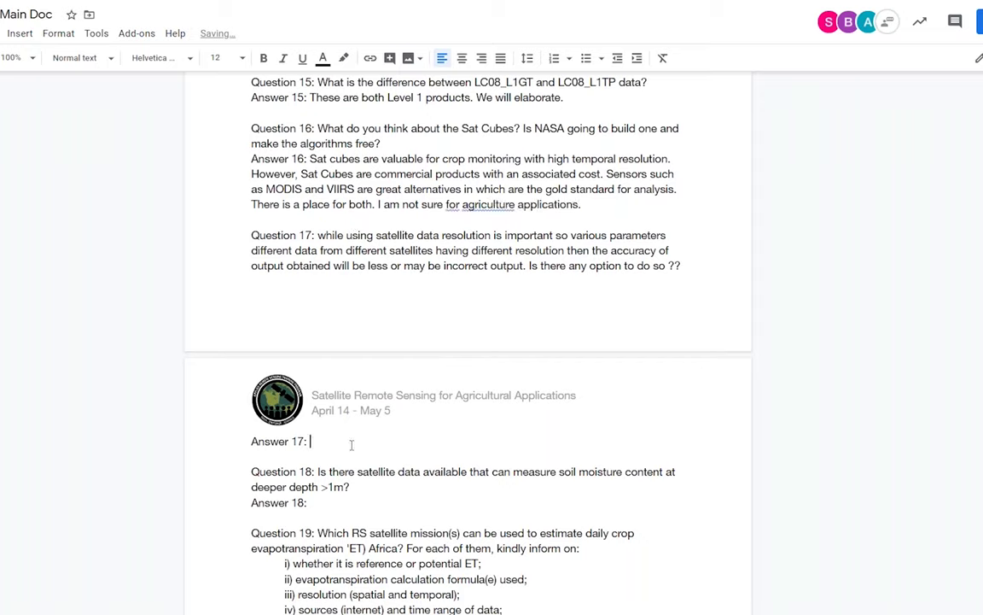
Begin Answer 17 with "I am not sure I understand this question"
scroll(351, 442, "down", 1)
scroll(351, 443, "down", 1)
left_click(318, 315)
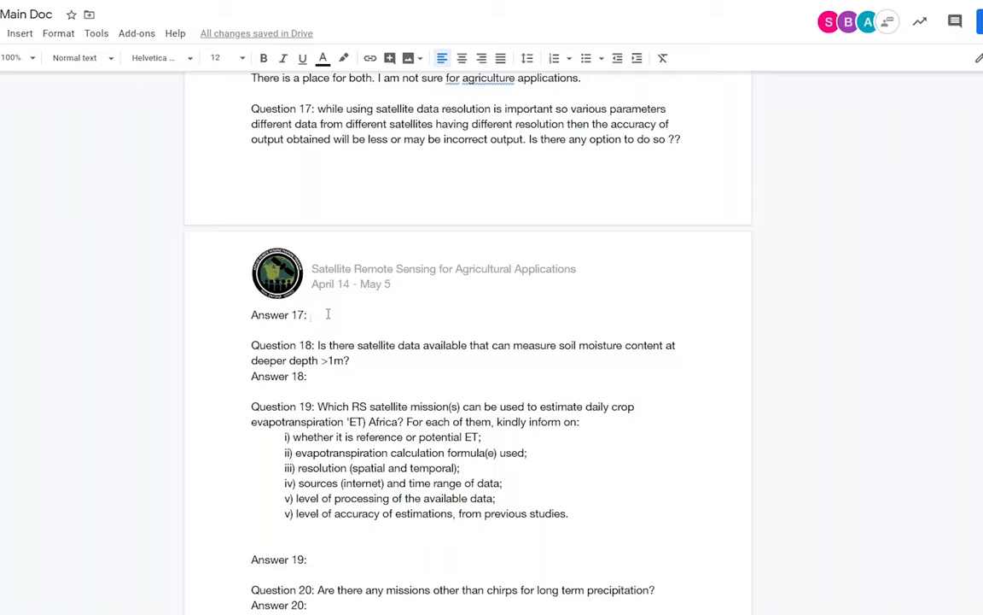
type("I am no")
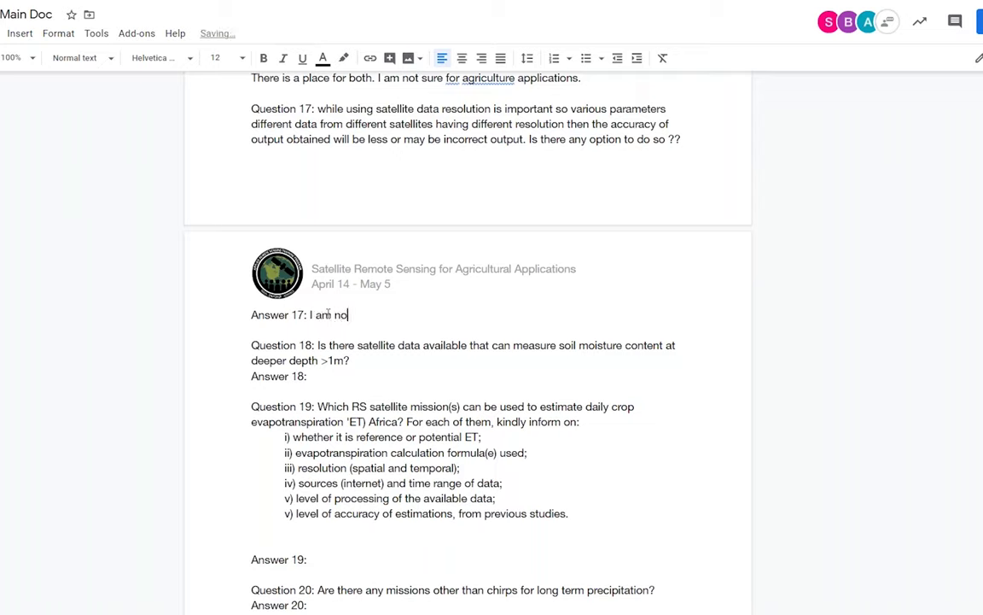
type("t sure I s")
key("BackSpace")
type("n")
key("BackSpace")
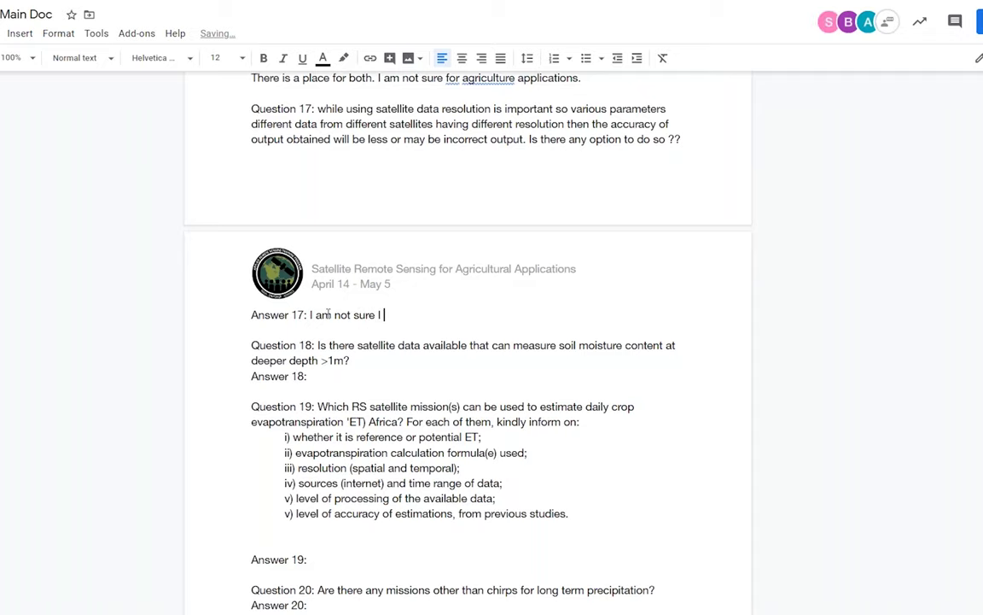
type("n")
key("BackSpace")
type("understand this question")
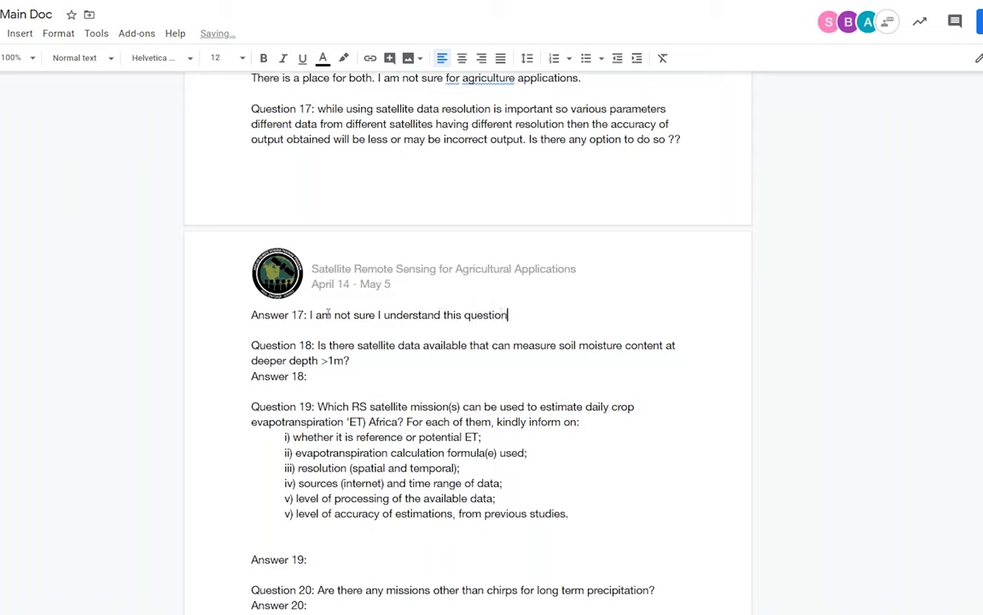
Finish Answer 17 by ending the first sentence and adding "I will come back to this question."
type(". I will come bac k")
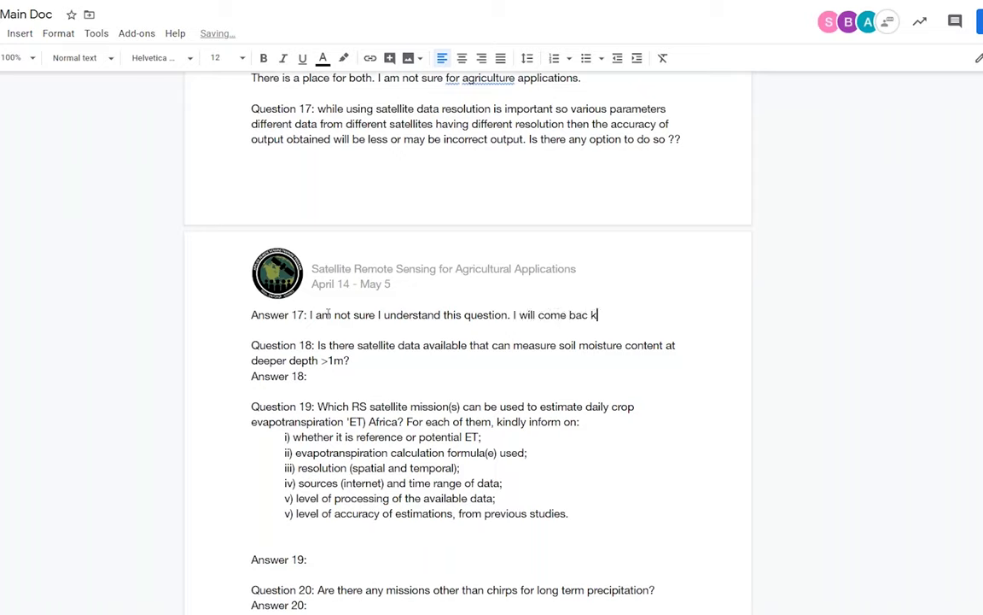
key("BackSpace")
key("BackSpace")
type("k to this quest")
type("ion")
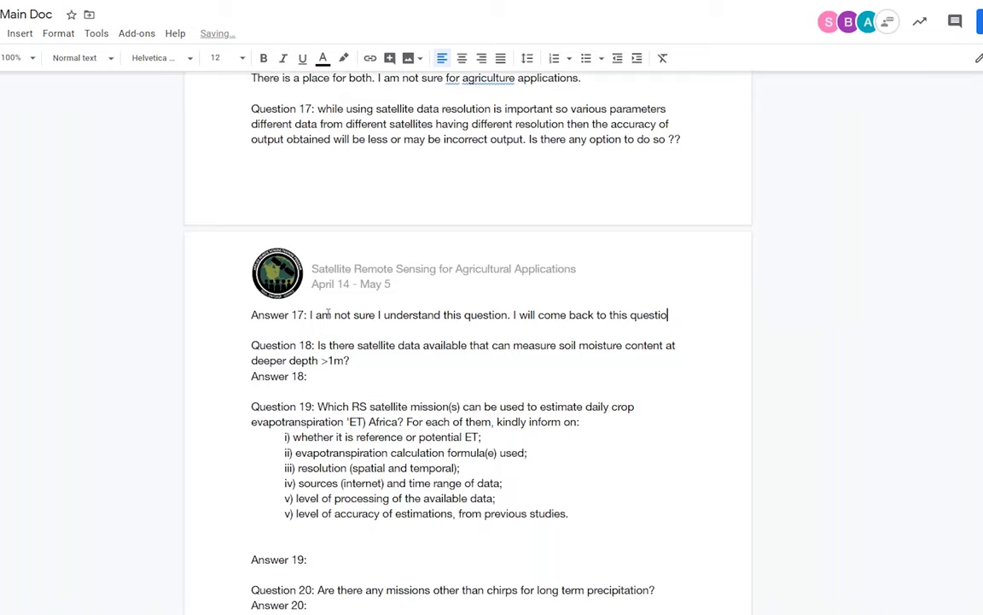
type(".")
Fill in Answer 18 with "I am not sure. SMAP or SMOS might be able to do so."
scroll(322, 282, "down", 3)
left_click(319, 251)
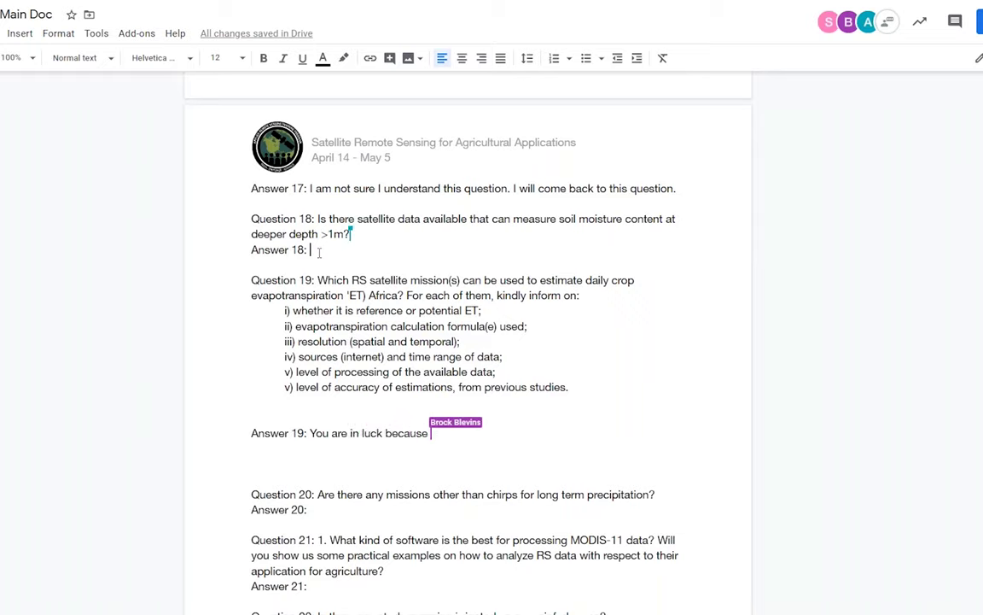
type("I a")
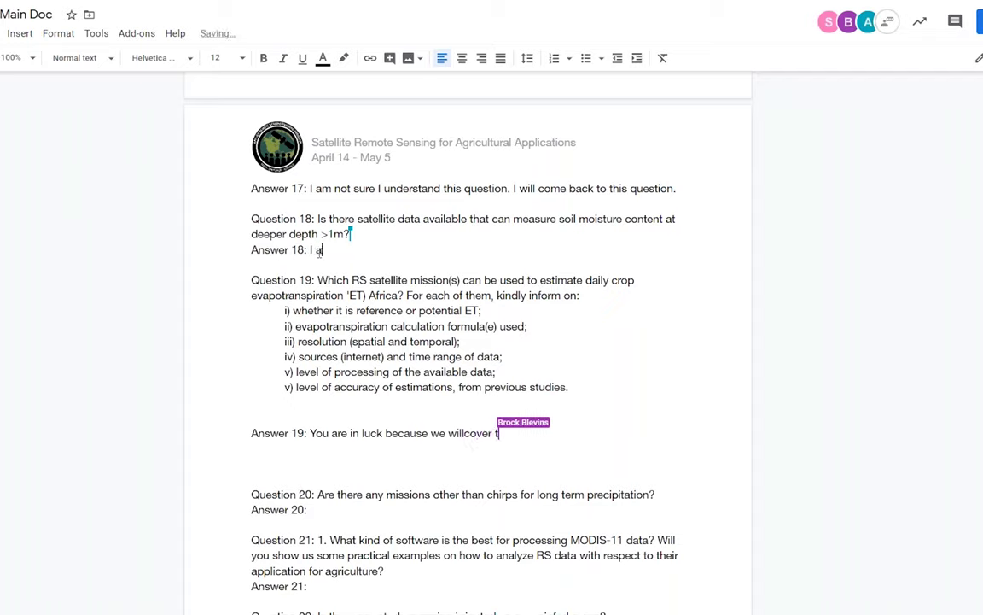
type("m not ")
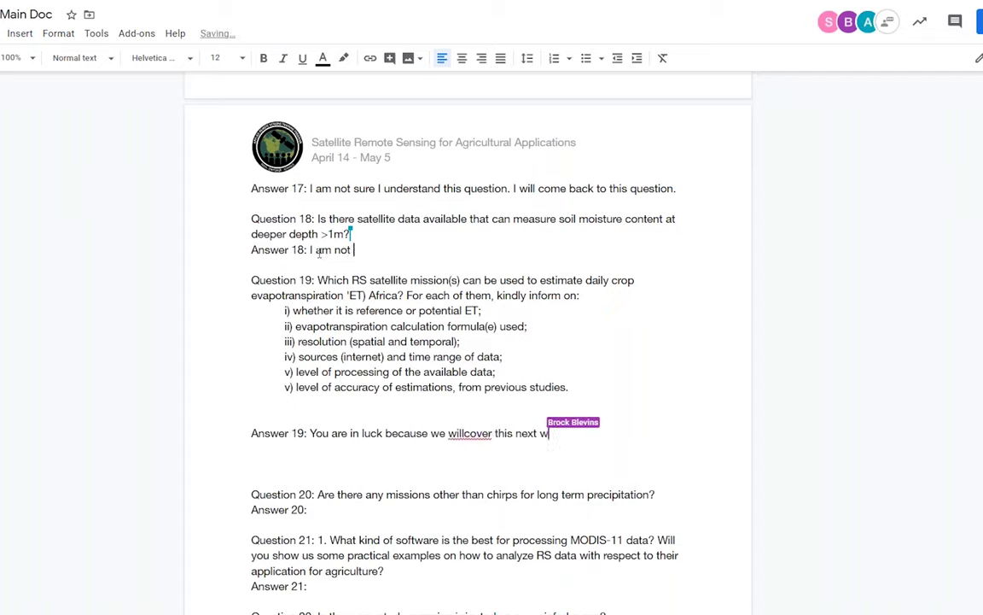
type("sure. ")
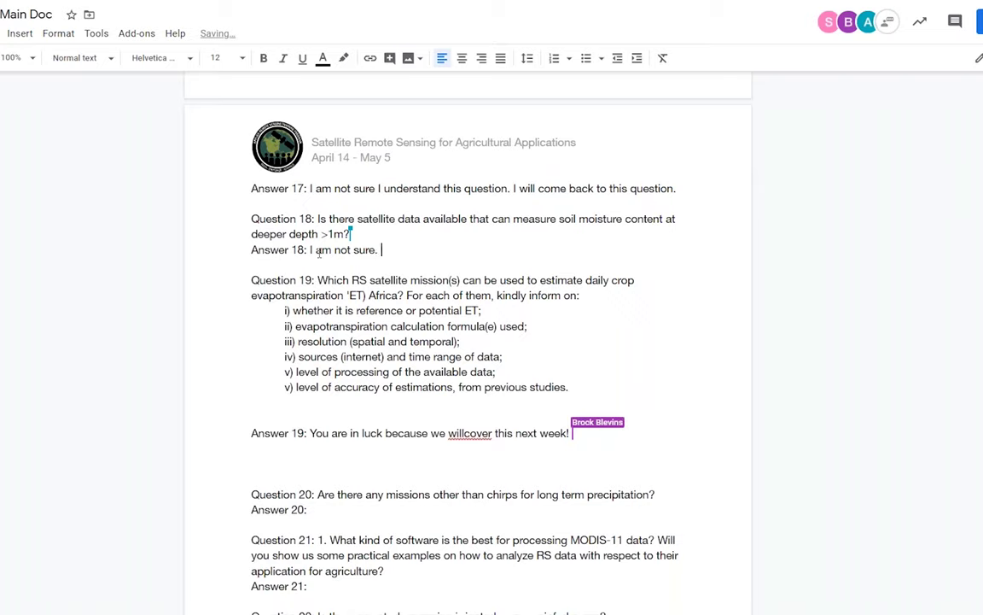
type("SMAP")
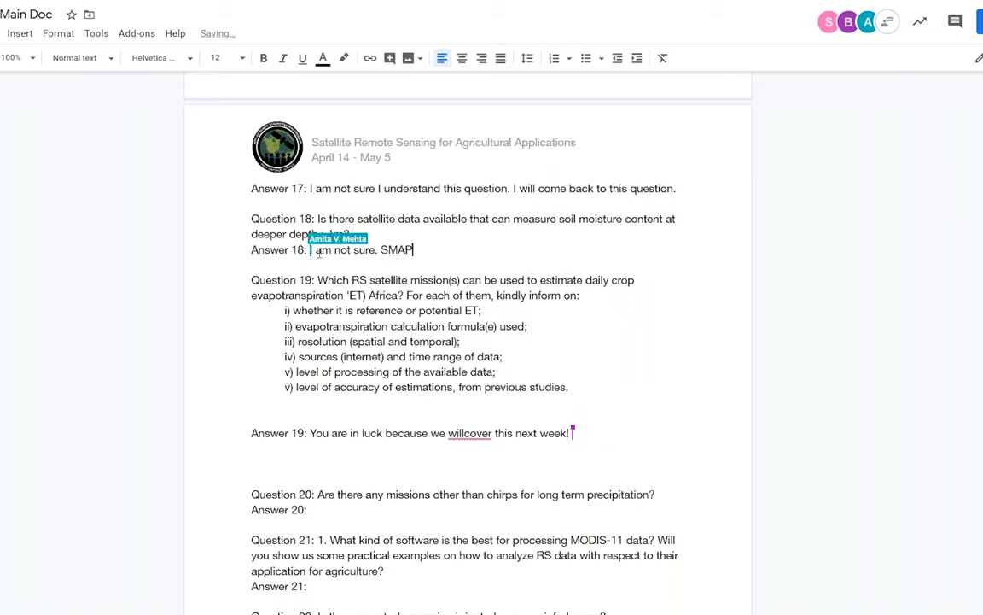
type(" or SMOS ")
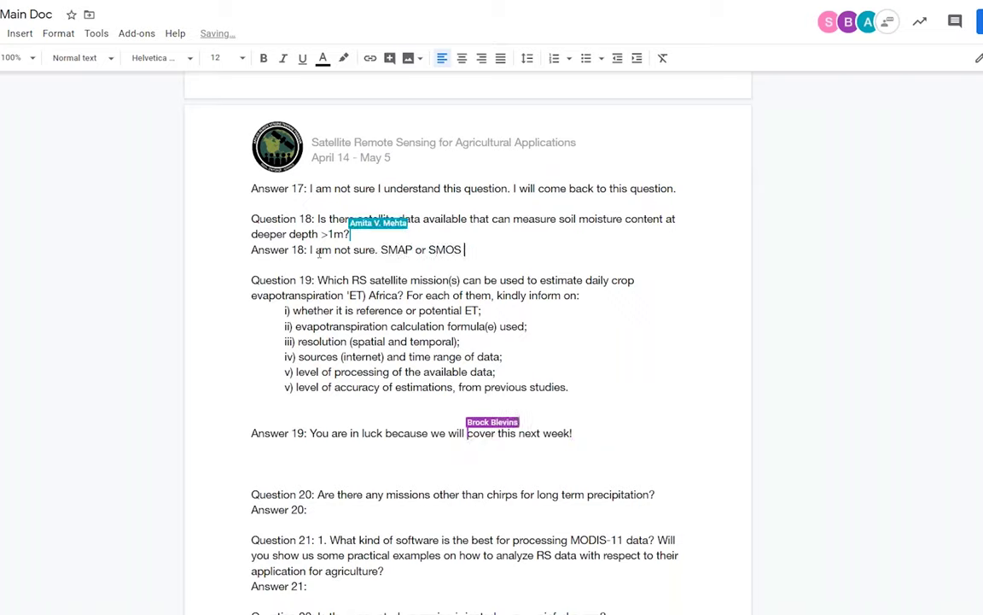
type("might be ab")
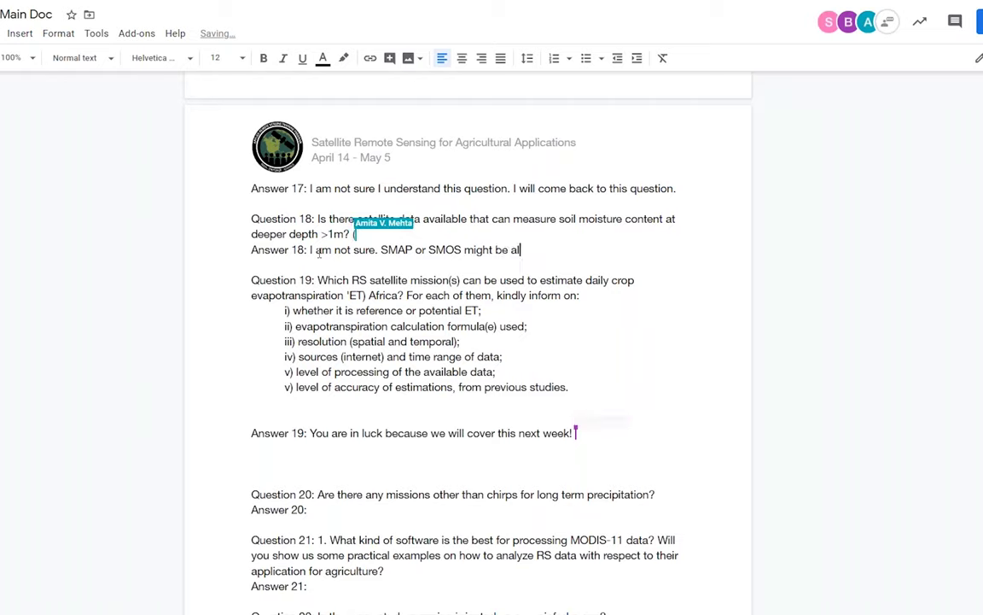
type("le to do ")
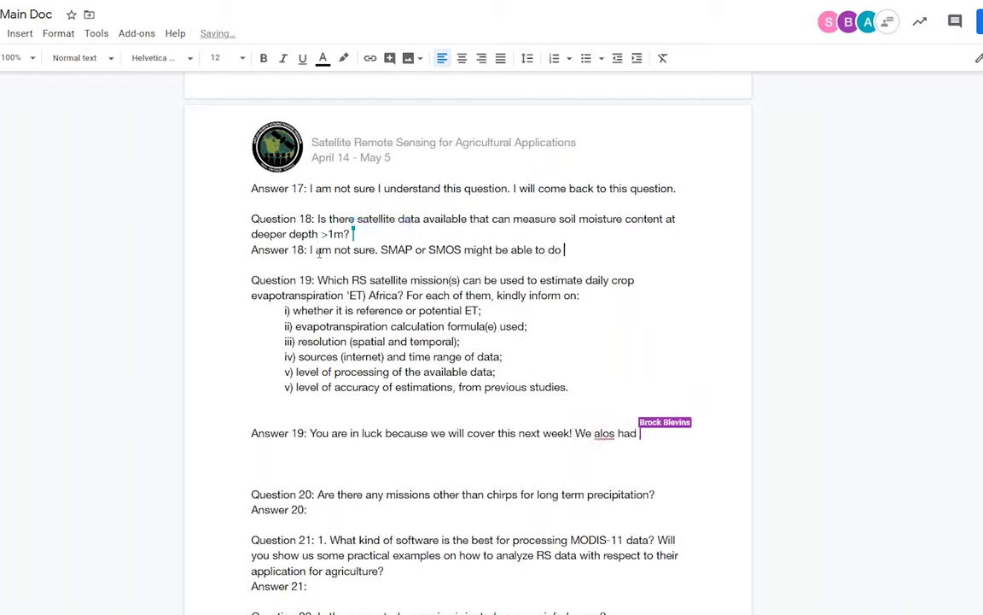
type("so.")
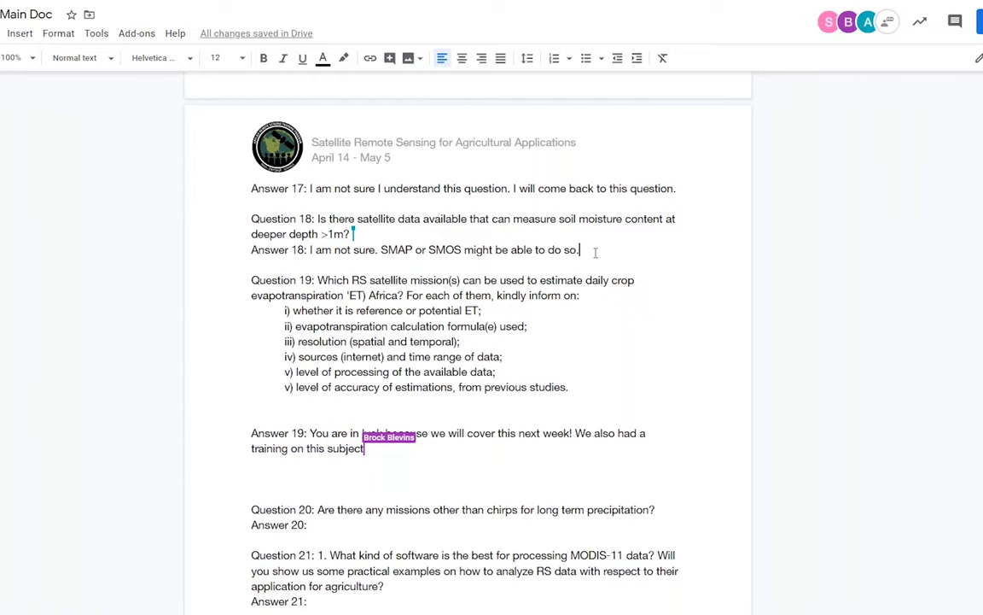
Delete the words "SMAP or" from Answer 18
scroll(593, 256, "down", 2)
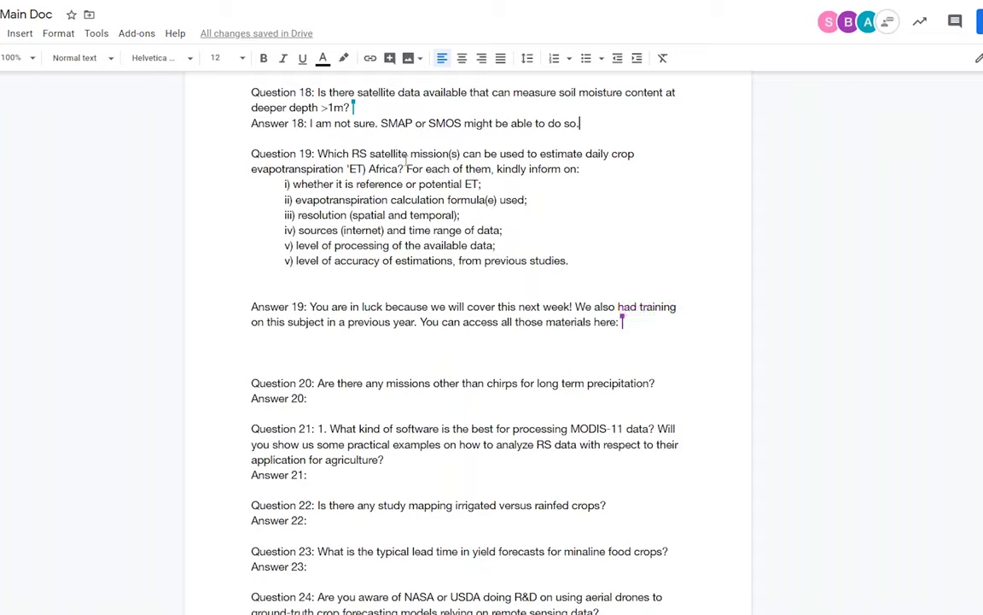
left_click_drag(425, 125, 383, 128)
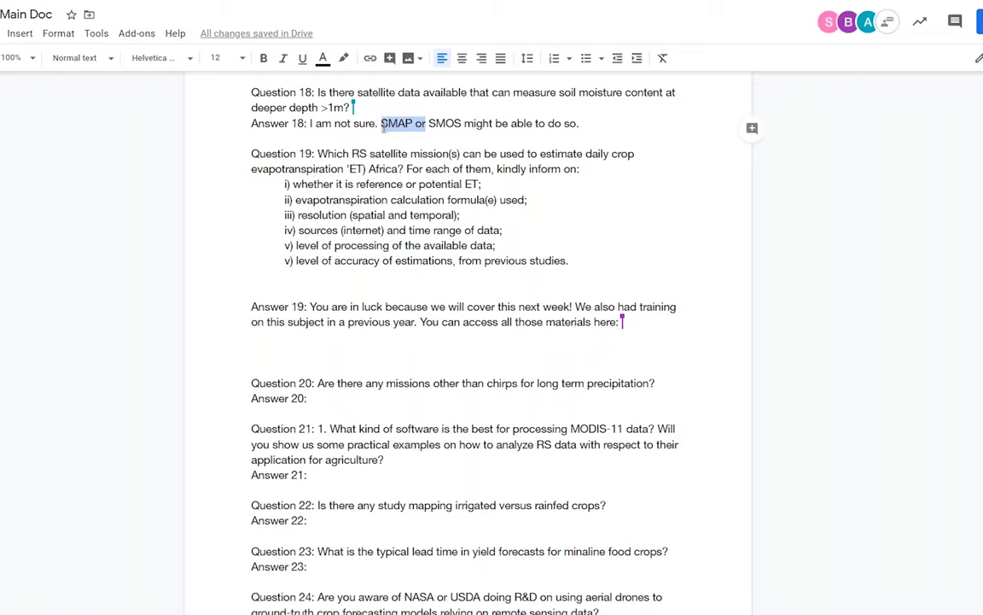
key("BackSpace")
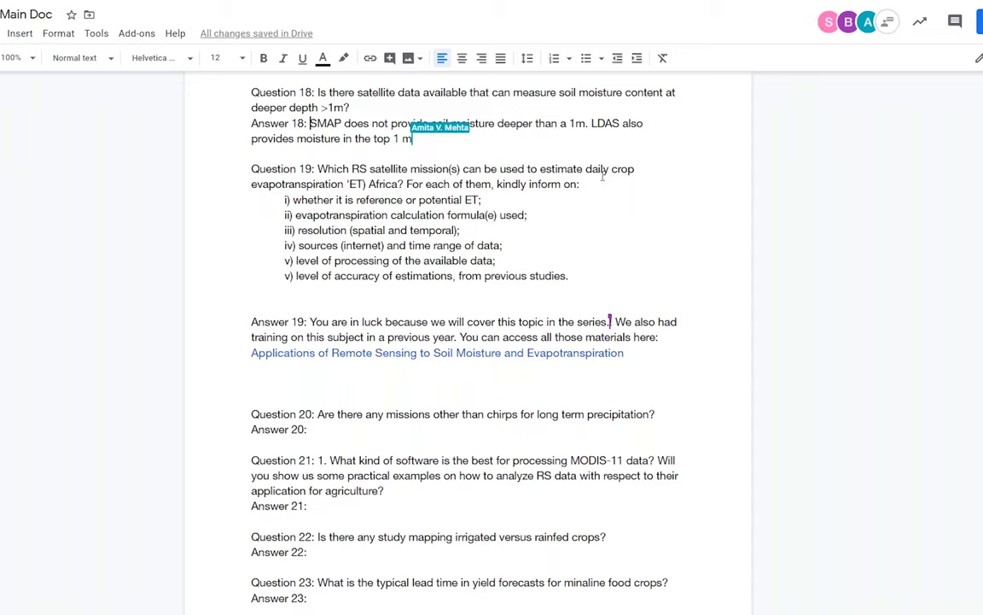
Return to the beginning of the Questions & Answers document, at its title and Question 1
scroll(603, 176, "up", 5)
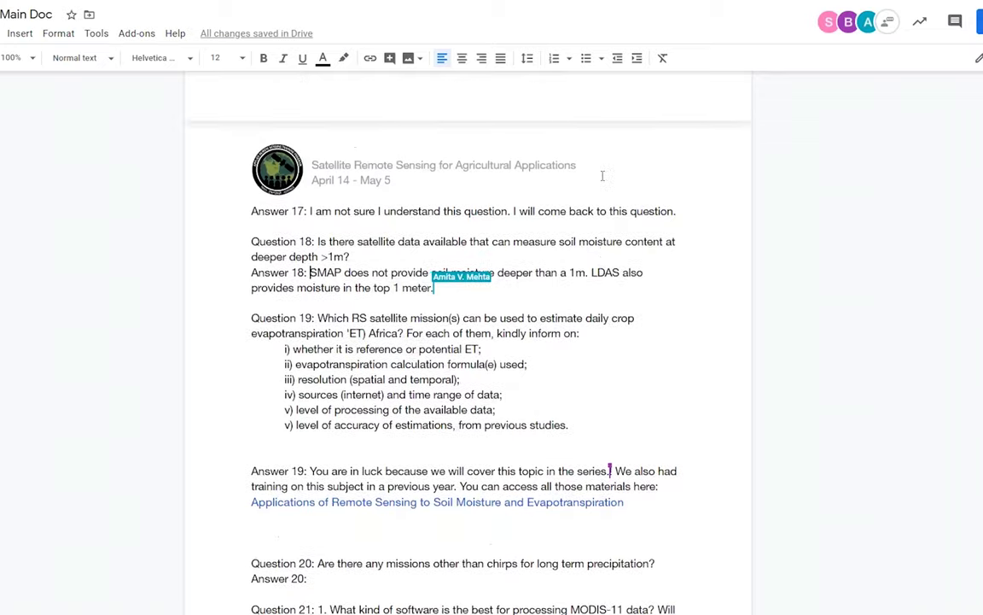
scroll(602, 176, "up", 15)
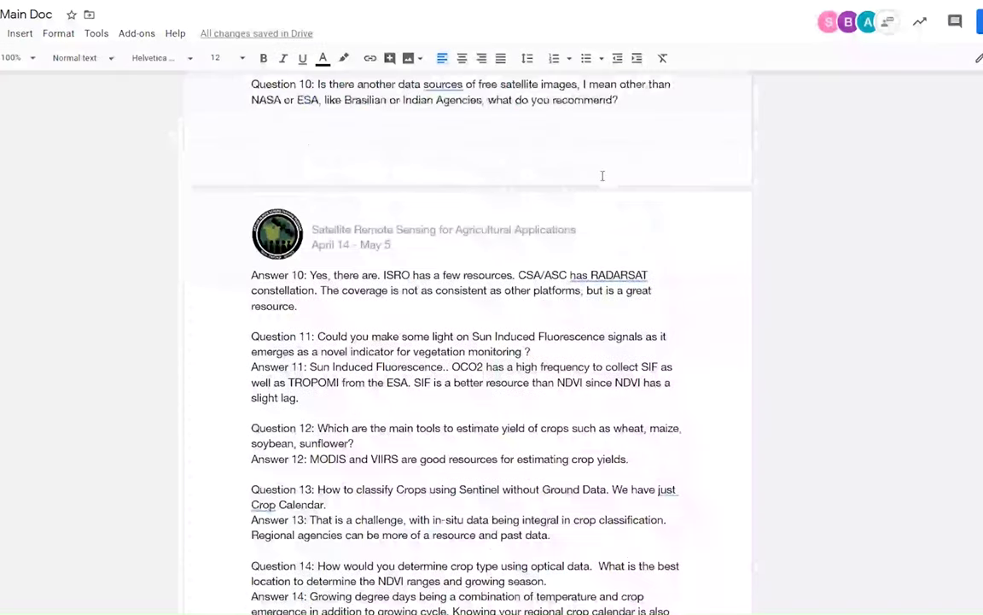
scroll(603, 176, "up", 8)
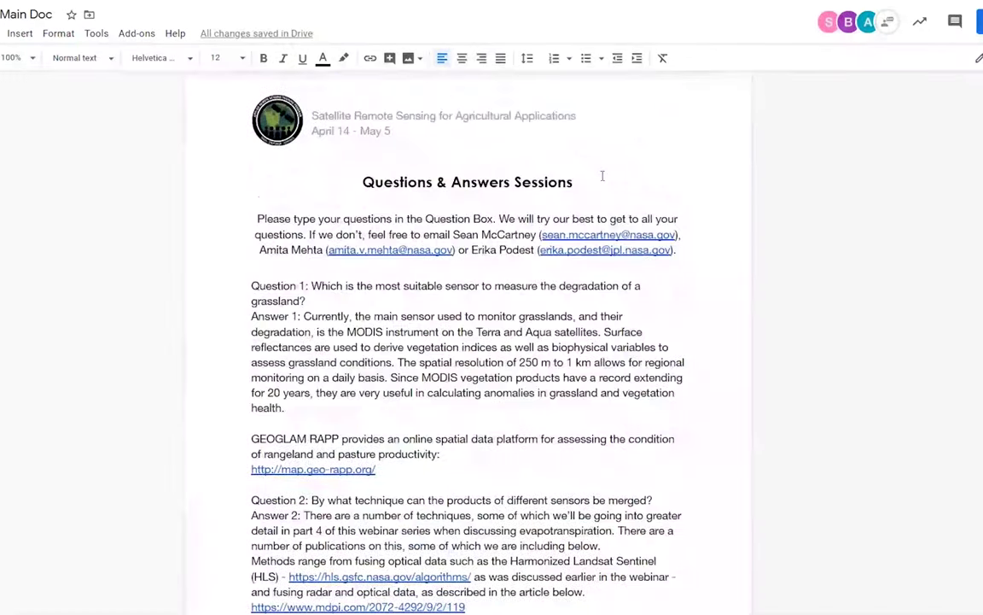